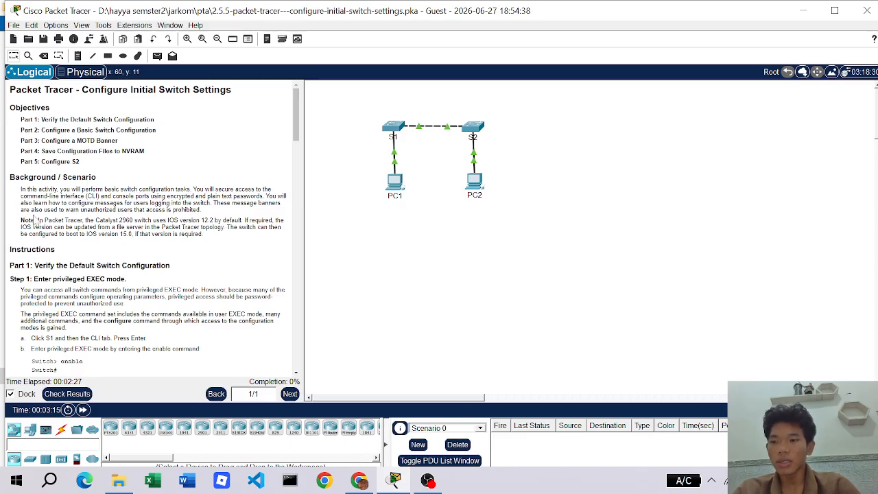
- Open switch S1's command-line window from the Logical topology
{"action": "scroll", "coordinate": [134, 244], "scroll_direction": "down", "scroll_amount": 2}
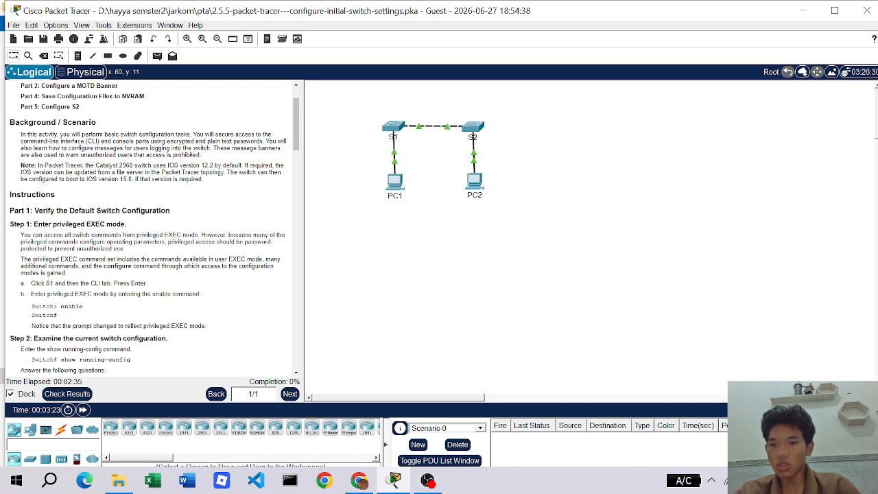
{"action": "scroll", "coordinate": [150, 226], "scroll_direction": "down", "scroll_amount": 1}
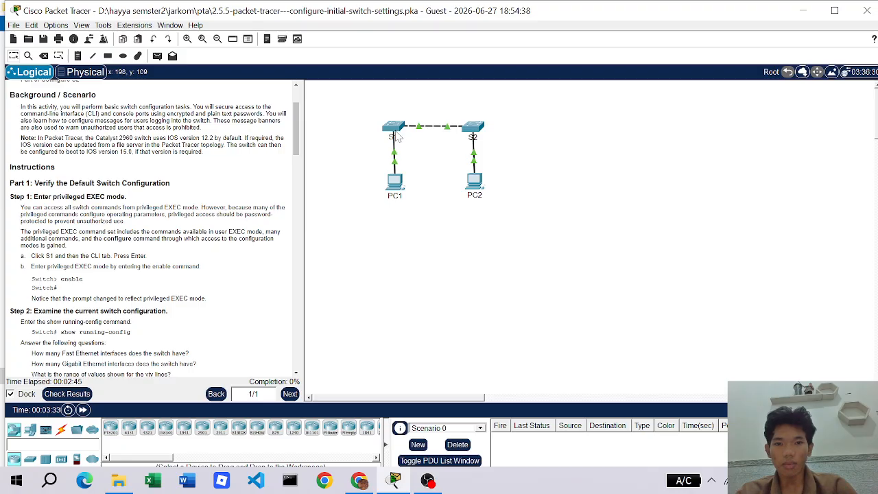
{"action": "left_click", "coordinate": [391, 130]}
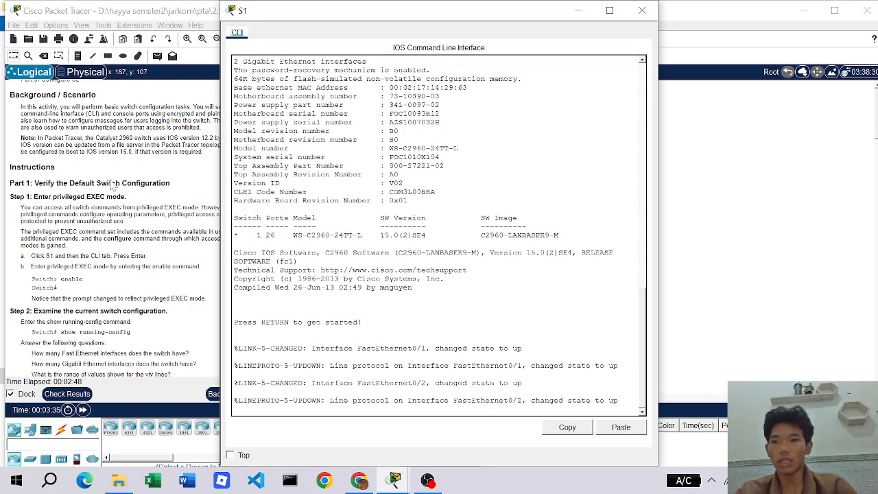
- Move the S1 window to the right and enter privileged EXEC mode with enable
{"action": "left_click_drag", "start_coordinate": [391, 10], "coordinate": [514, 13]}
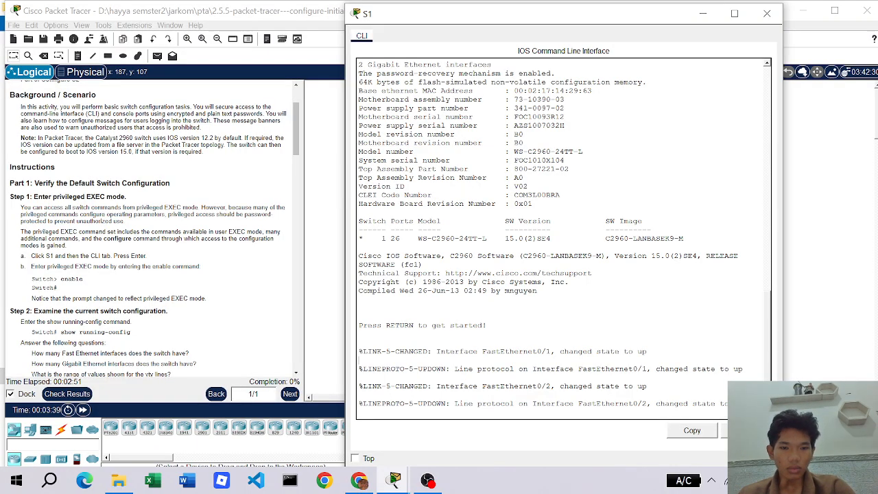
{"action": "key", "text": "Return"}
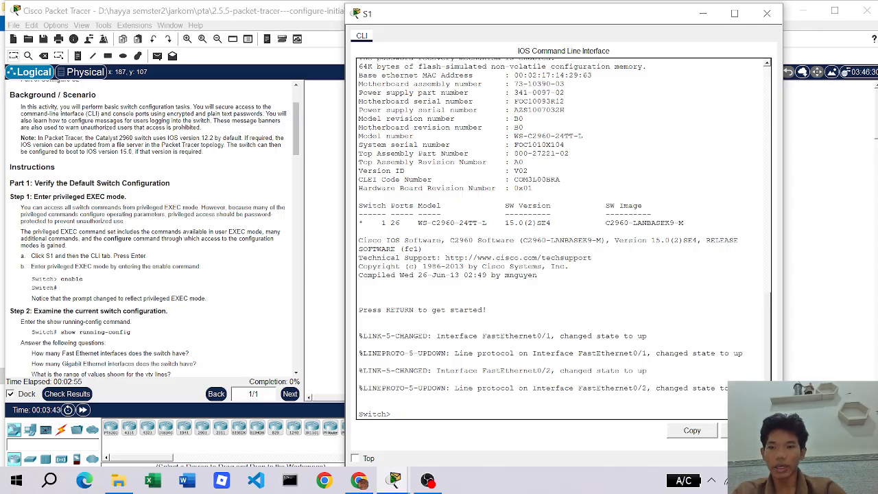
{"action": "type", "text": "en"}
{"action": "key", "text": "Tab"}
{"action": "key", "text": "Return"}
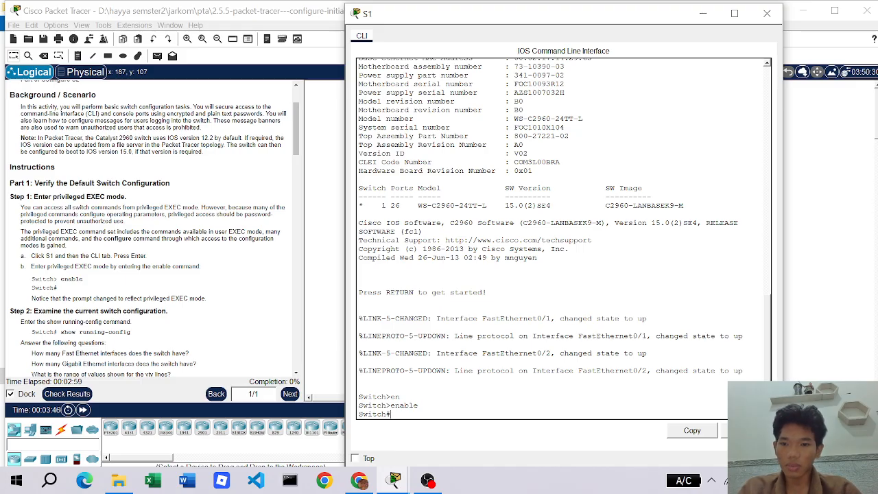
- Enter 'show running-config' at the Switch# prompt
{"action": "scroll", "coordinate": [163, 297], "scroll_direction": "down", "scroll_amount": 2}
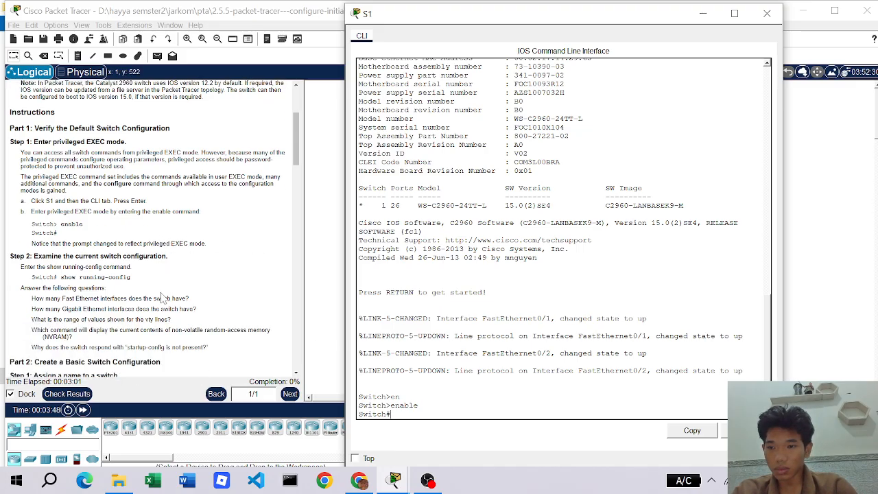
{"action": "scroll", "coordinate": [163, 297], "scroll_direction": "down", "scroll_amount": 1}
{"action": "scroll", "coordinate": [94, 221], "scroll_direction": "down", "scroll_amount": 1}
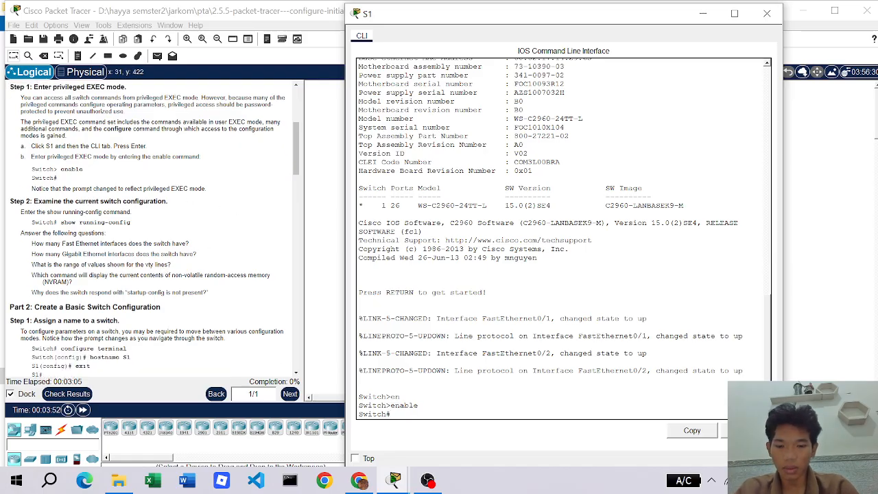
{"action": "type", "text": "show ru"}
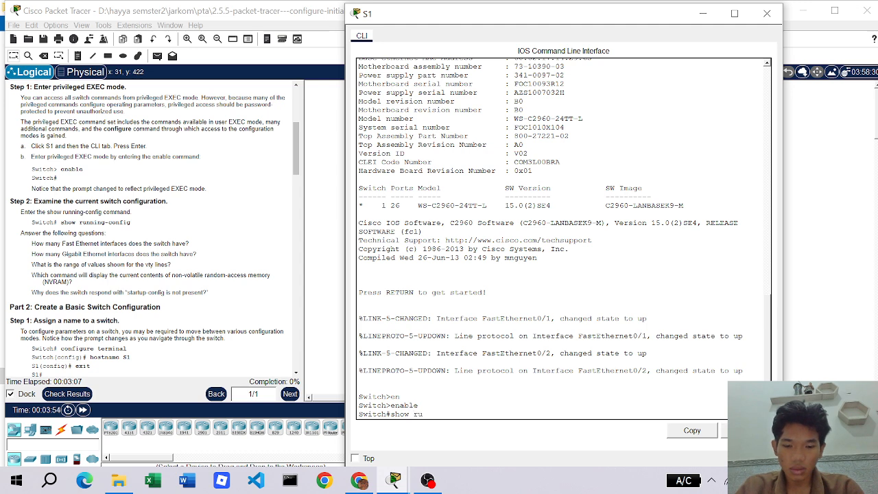
{"action": "type", "text": "nning-c"}
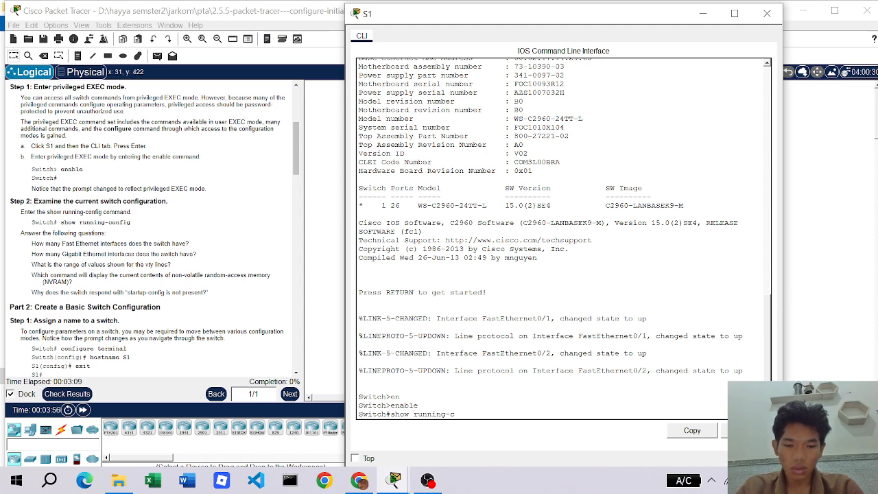
{"action": "type", "text": "onfig"}
- Page through S1's running-config, from hostname Switch through the interfaces and line settings to end
{"action": "key", "text": "Return"}
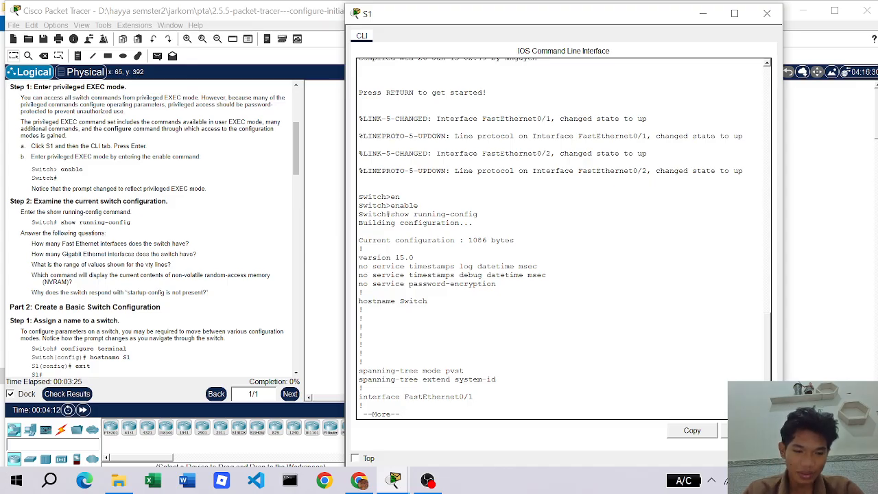
{"action": "key", "text": "Return"}
{"action": "key", "text": "Return"}
{"action": "key", "text": "Return"}
{"action": "key", "text": "Return"}
{"action": "key", "text": "Return"}
{"action": "key", "text": "Return"}
{"action": "key", "text": "Return"}
{"action": "key", "text": "Return"}
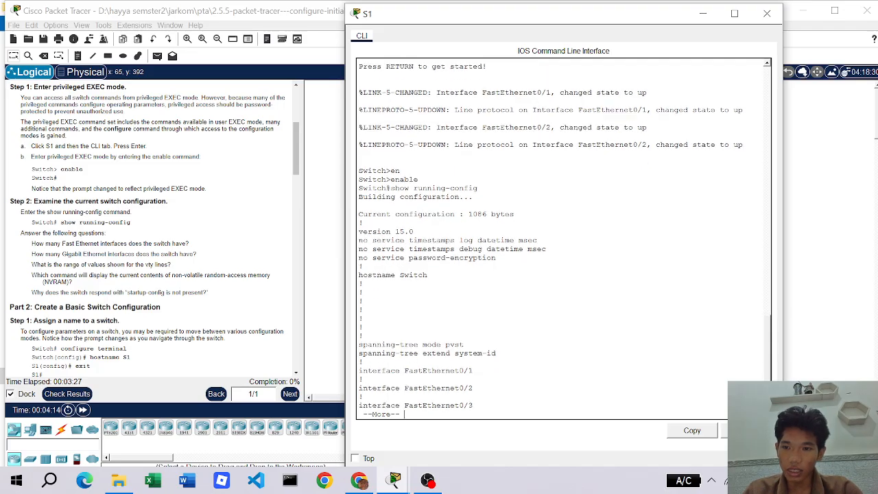
{"action": "key", "text": "Return"}
{"action": "key", "text": "Return"}
{"action": "key", "text": "Return"}
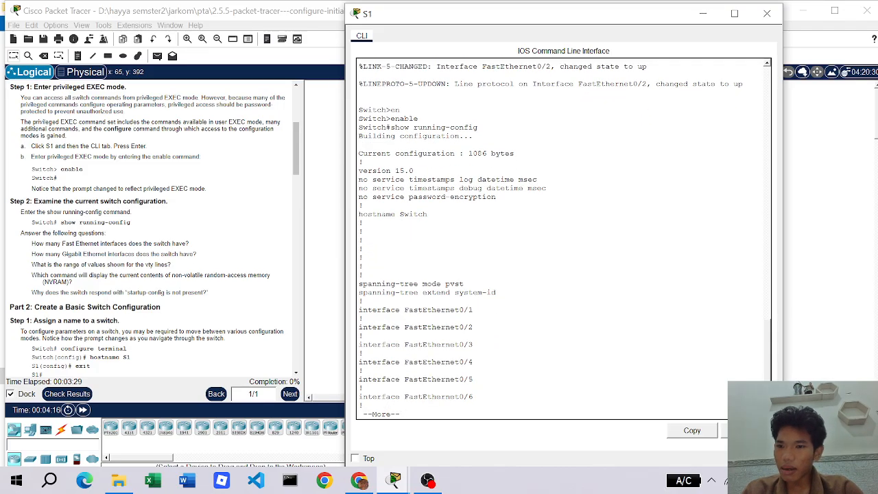
{"action": "key", "text": "Return"}
{"action": "key", "text": "Return"}
{"action": "key", "text": "Return"}
{"action": "key", "text": "Return"}
{"action": "key", "text": "Return"}
{"action": "key", "text": "Return"}
{"action": "key", "text": "Return"}
{"action": "key", "text": "Return"}
{"action": "key", "text": "Return"}
{"action": "key", "text": "Return"}
{"action": "key", "text": "Return"}
{"action": "key", "text": "Return"}
{"action": "key", "text": "Return"}
{"action": "key", "text": "Return"}
{"action": "key", "text": "Return"}
{"action": "key", "text": "Return"}
{"action": "key", "text": "Return"}
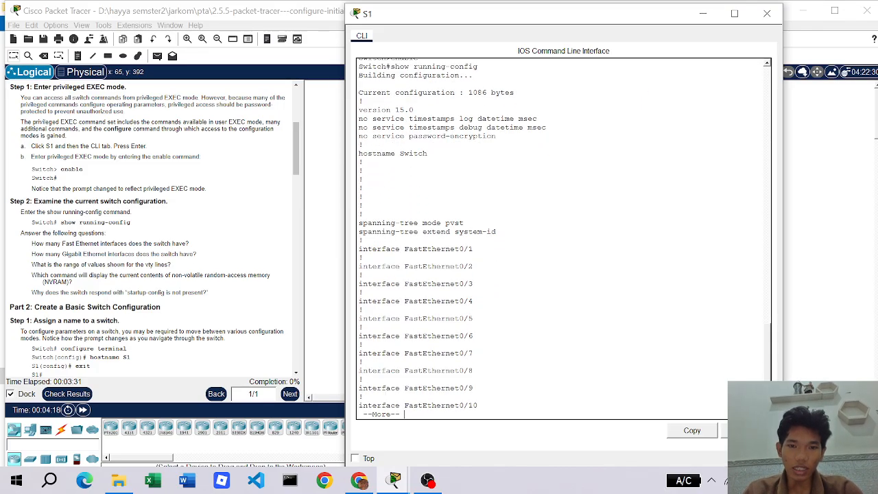
{"action": "key", "text": "Return"}
{"action": "key", "text": "Return"}
{"action": "key", "text": "Return"}
{"action": "key", "text": "Return"}
{"action": "key", "text": "Return"}
{"action": "key", "text": "Return"}
{"action": "key", "text": "Return"}
{"action": "key", "text": "Return"}
{"action": "key", "text": "Return"}
{"action": "key", "text": "Return"}
{"action": "key", "text": "Return"}
{"action": "key", "text": "Return"}
{"action": "key", "text": "Return"}
{"action": "key", "text": "Return"}
{"action": "key", "text": "Return"}
{"action": "key", "text": "Return"}
{"action": "key", "text": "Return"}
{"action": "key", "text": "Return"}
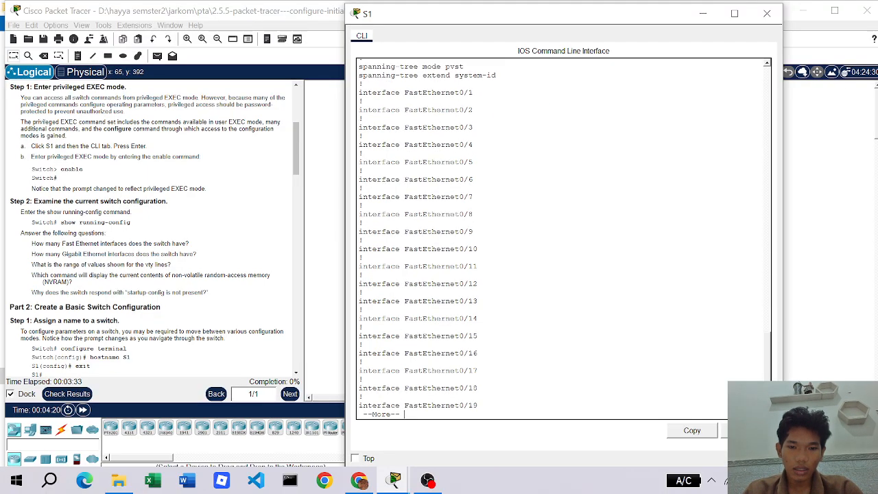
{"action": "key", "text": "Return"}
{"action": "key", "text": "Return"}
{"action": "key", "text": "Return"}
{"action": "key", "text": "Return"}
{"action": "key", "text": "Return"}
{"action": "key", "text": "Return"}
{"action": "key", "text": "Return"}
{"action": "key", "text": "Return"}
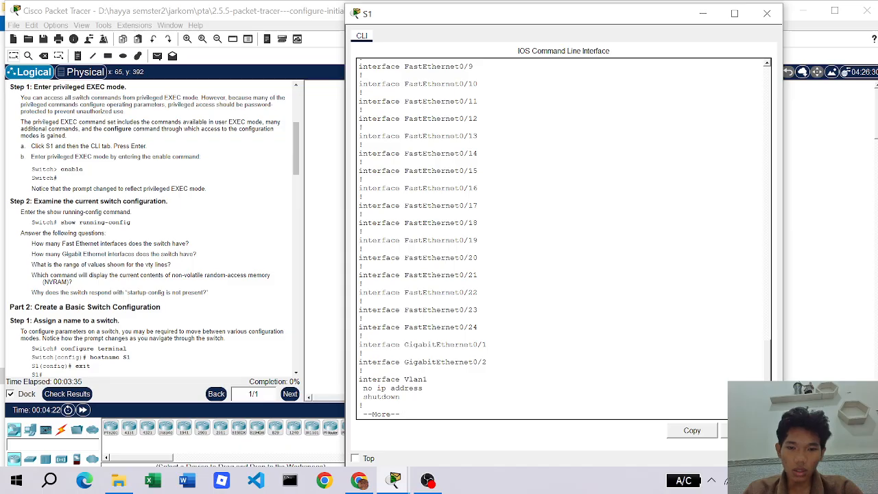
{"action": "key", "text": "Return"}
{"action": "key", "text": "Return"}
{"action": "key", "text": "Return"}
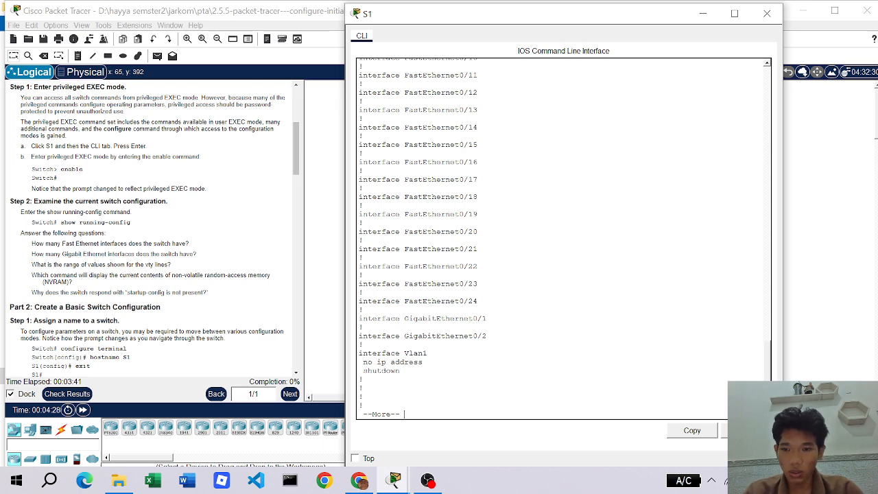
{"action": "key", "text": "Return"}
{"action": "key", "text": "Return"}
{"action": "key", "text": "Return"}
{"action": "key", "text": "Return"}
{"action": "key", "text": "Return"}
{"action": "key", "text": "Return"}
{"action": "key", "text": "Return"}
{"action": "key", "text": "Return"}
{"action": "key", "text": "Return"}
{"action": "key", "text": "Return"}
{"action": "key", "text": "Return"}
{"action": "key", "text": "Return"}
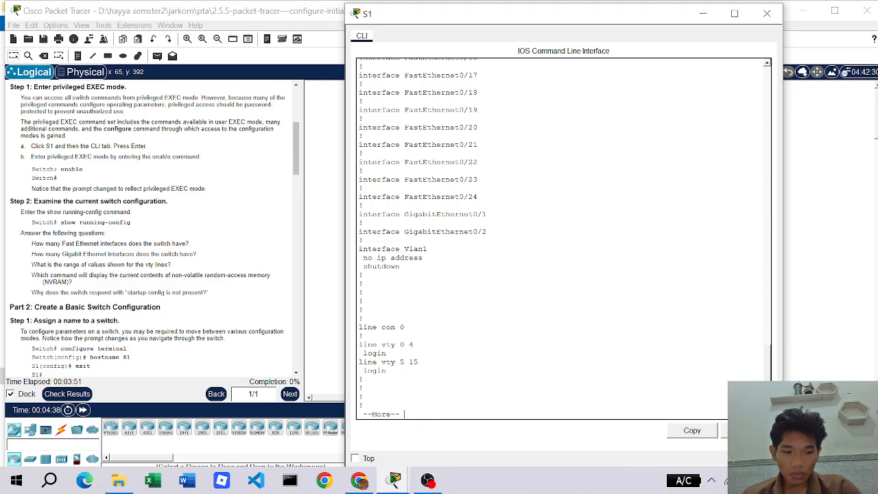
{"action": "key", "text": "space"}
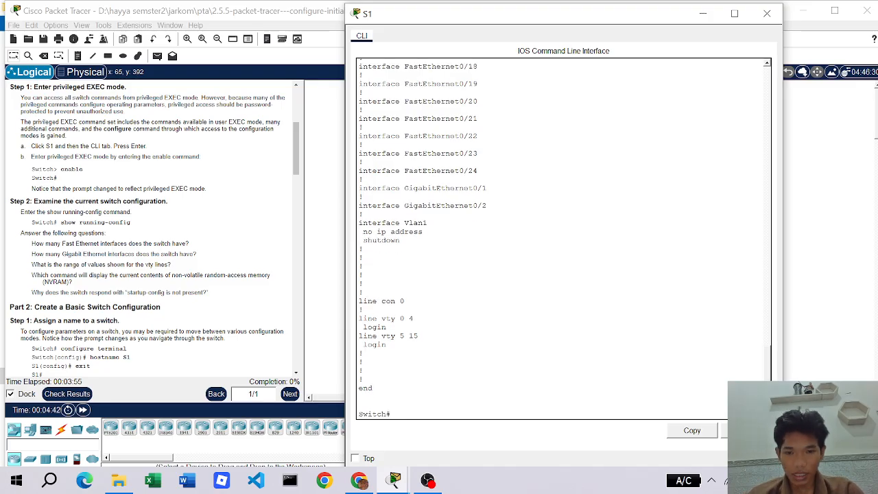
{"action": "key", "text": "Return"}
{"action": "key", "text": "Return"}
{"action": "key", "text": "Return"}
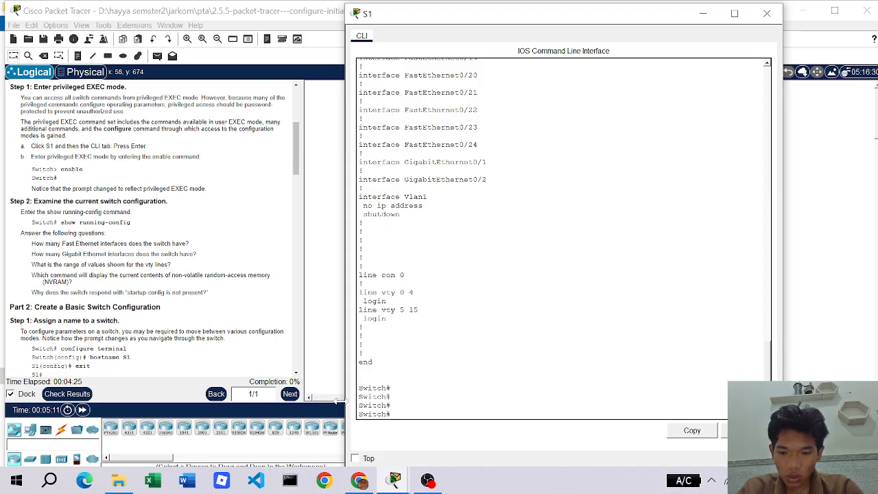
- Run show startup-config, correcting the typo, to find startup-config not present
{"action": "type", "text": "sh"}
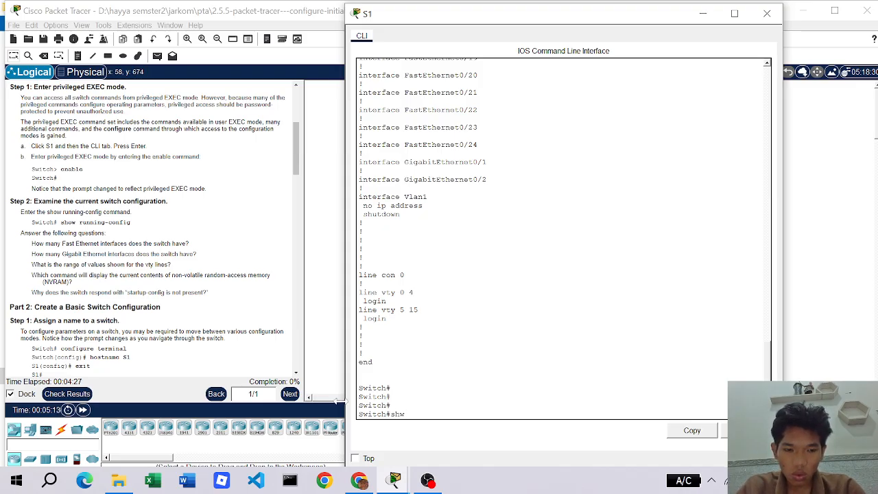
{"action": "type", "text": "ow st"}
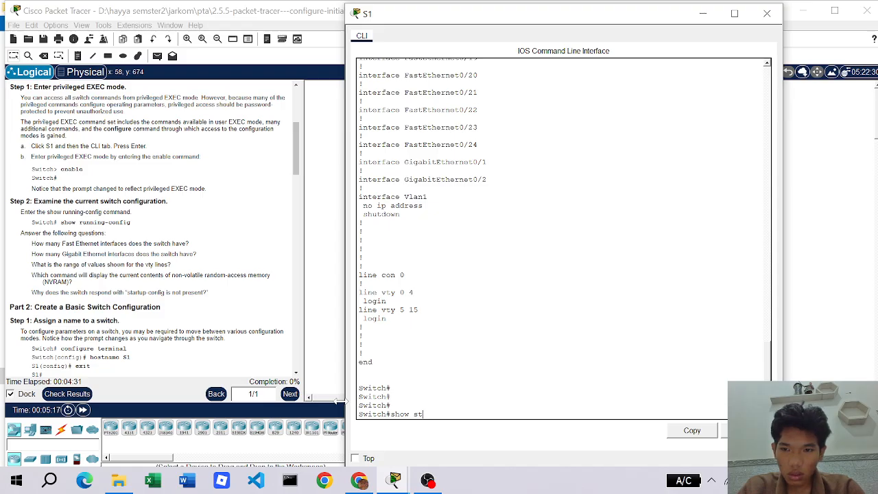
{"action": "type", "text": "art"}
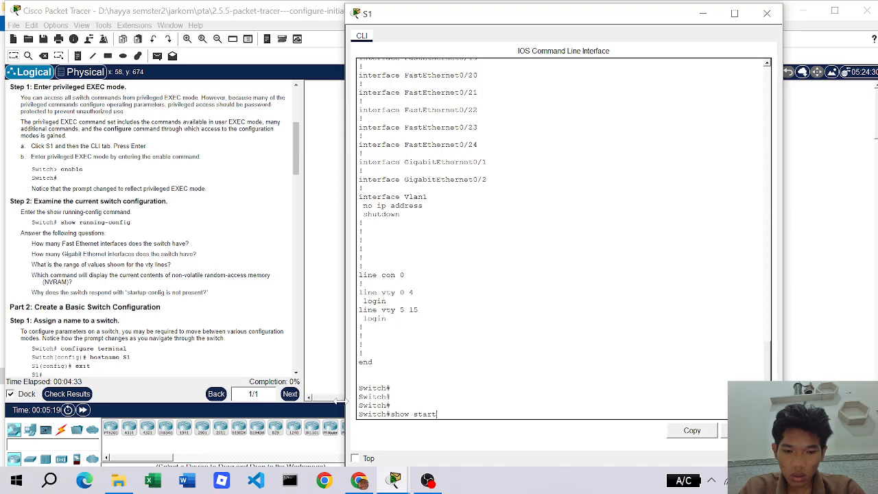
{"action": "type", "text": "up"}
{"action": "type", "text": "p"}
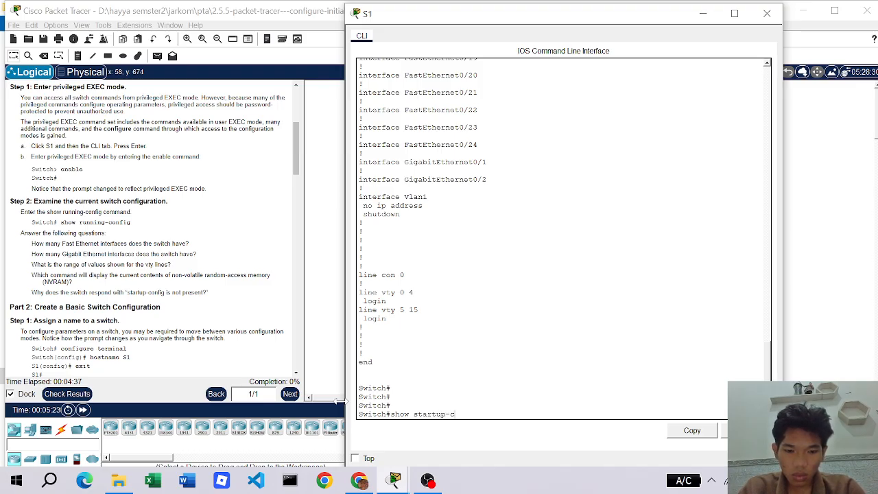
{"action": "type", "text": "0nfig"}
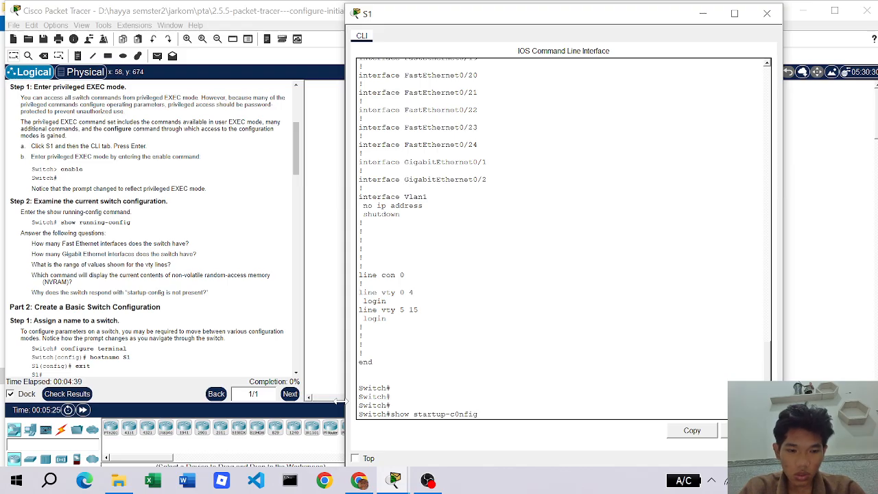
{"action": "key", "text": "Return"}
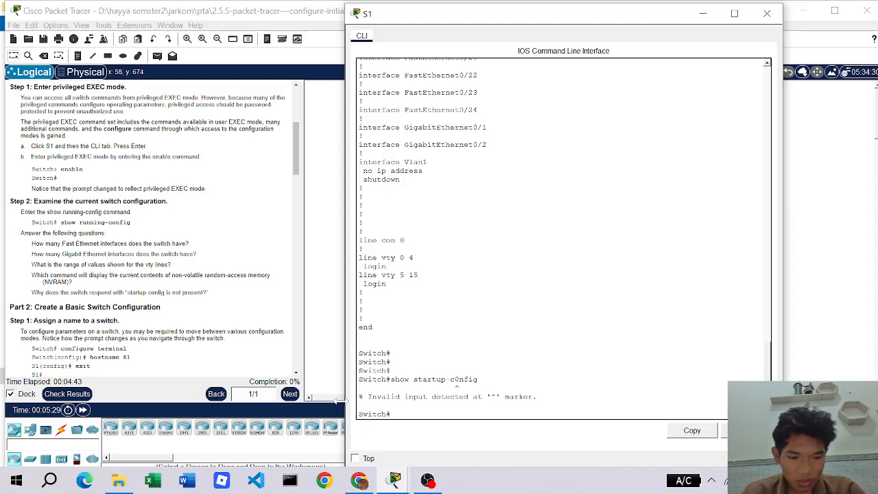
{"action": "key", "text": "Up"}
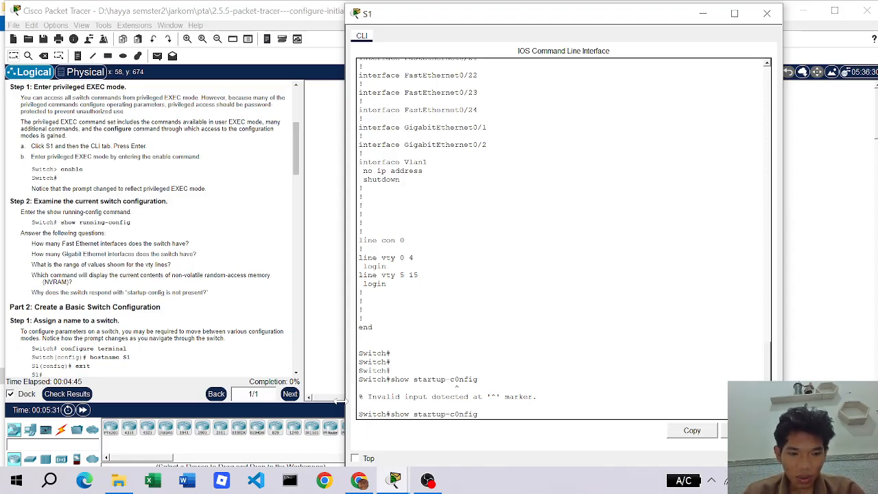
{"action": "key", "text": "BackSpace"}
{"action": "type", "text": "o"}
{"action": "key", "text": "Return"}
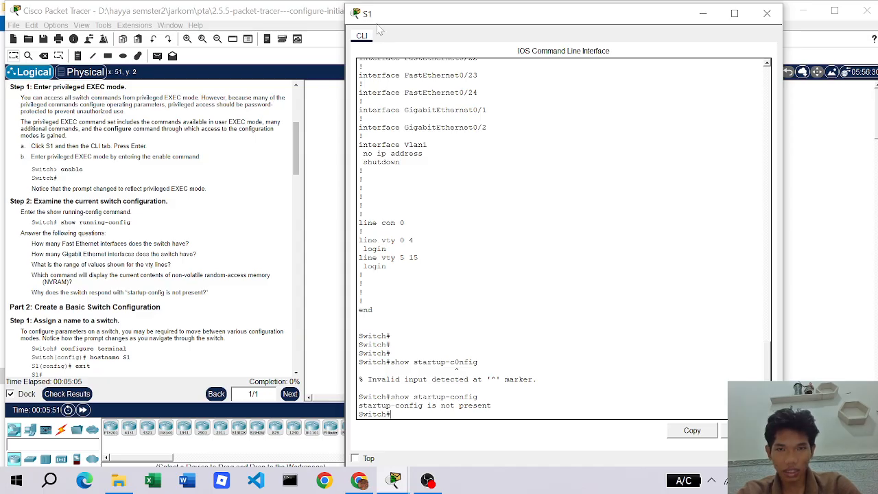
- Scroll the lab instructions down to the console-line step
{"action": "scroll", "coordinate": [561, 239], "scroll_direction": "down", "scroll_amount": 1}
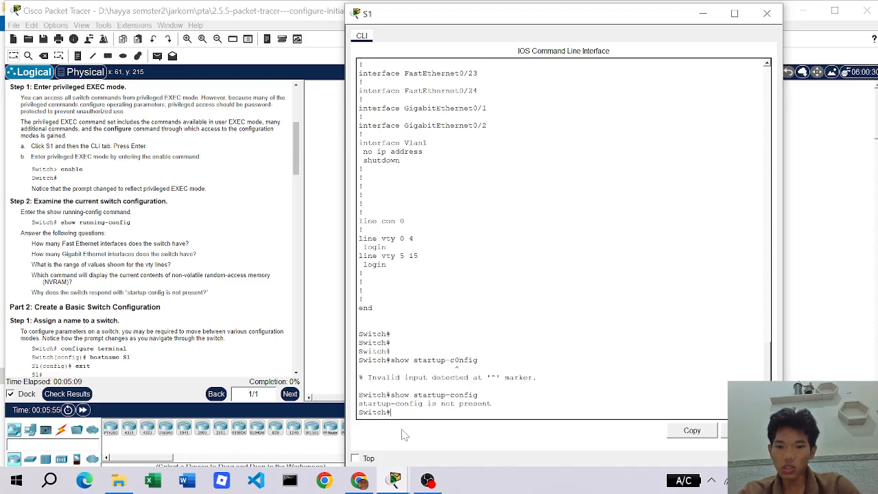
{"action": "scroll", "coordinate": [41, 308], "scroll_direction": "down", "scroll_amount": 1}
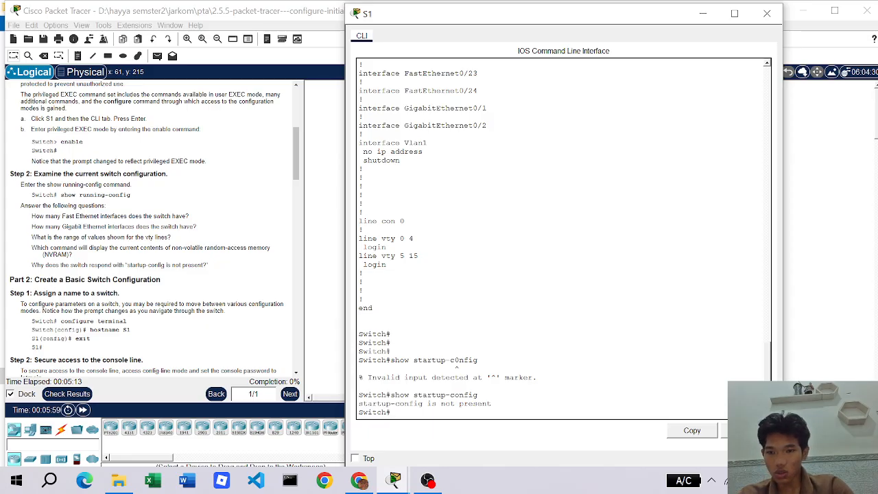
{"action": "scroll", "coordinate": [122, 295], "scroll_direction": "down", "scroll_amount": 2}
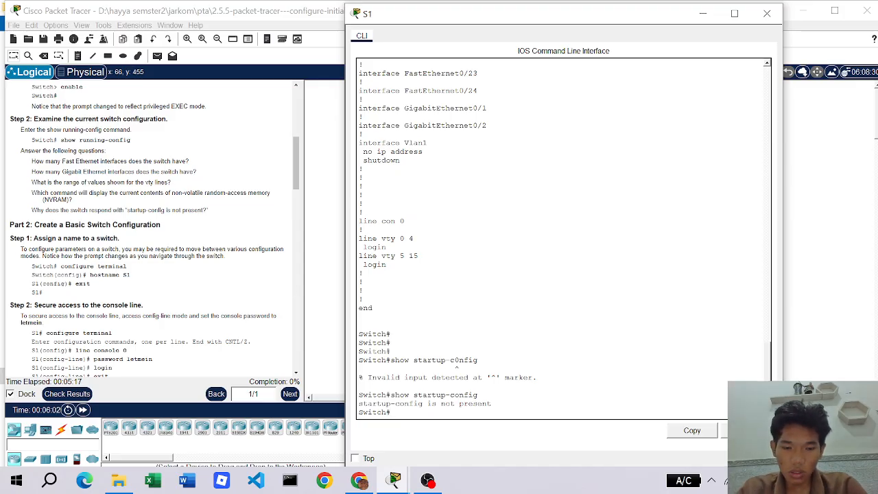
- Enter global configuration mode with config t and set the hostname to S1
{"action": "type", "text": "config t"}
{"action": "key", "text": "Return"}
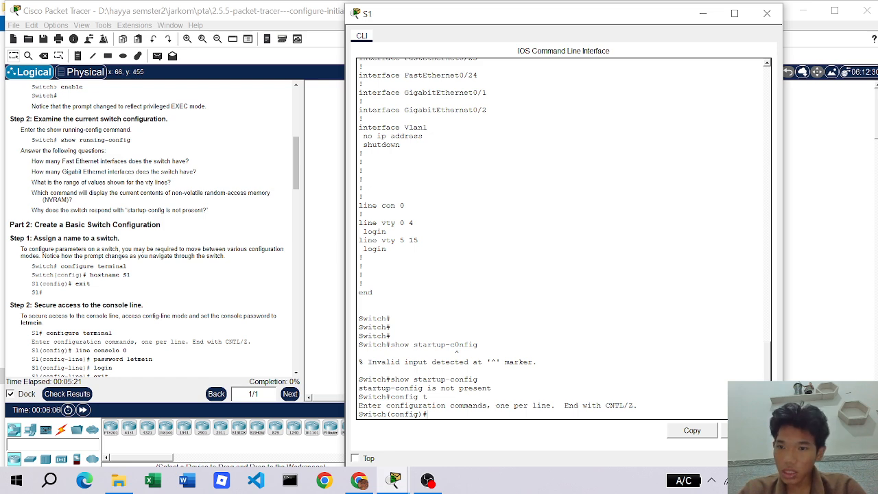
{"action": "type", "text": "hostname"}
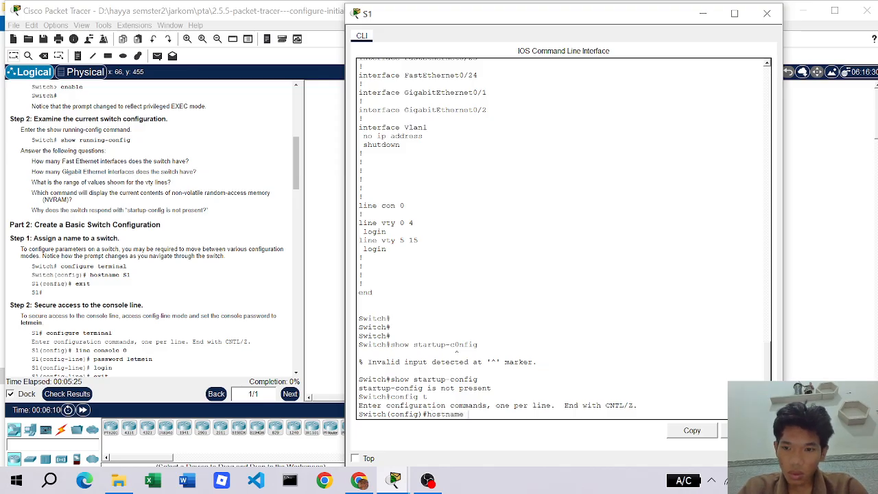
{"action": "type", "text": " S"}
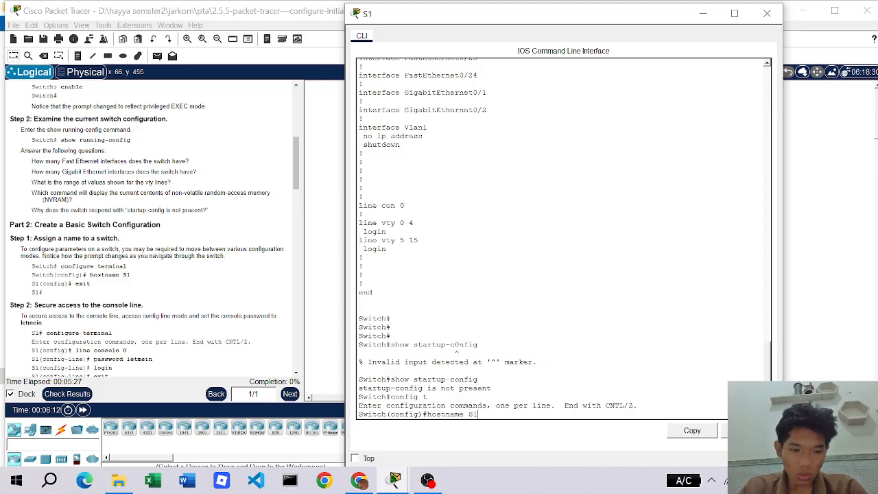
{"action": "type", "text": "1"}
{"action": "key", "text": "Return"}
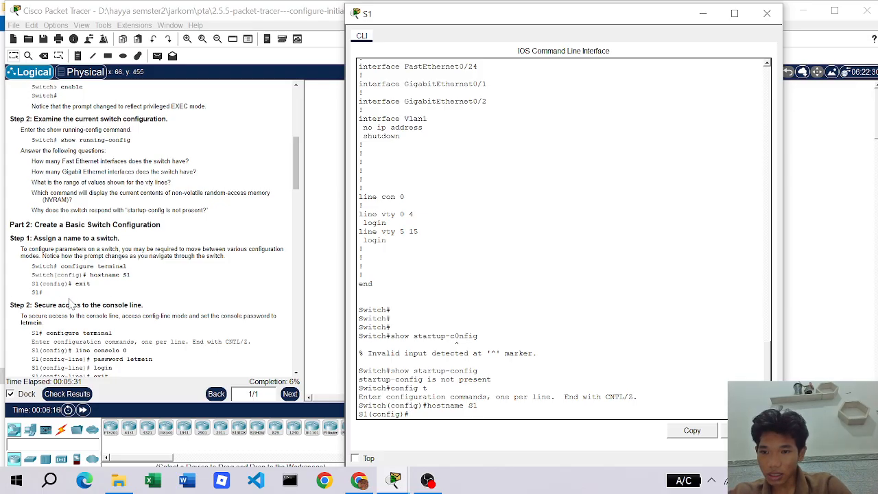
{"action": "scroll", "coordinate": [147, 303], "scroll_direction": "down", "scroll_amount": 1}
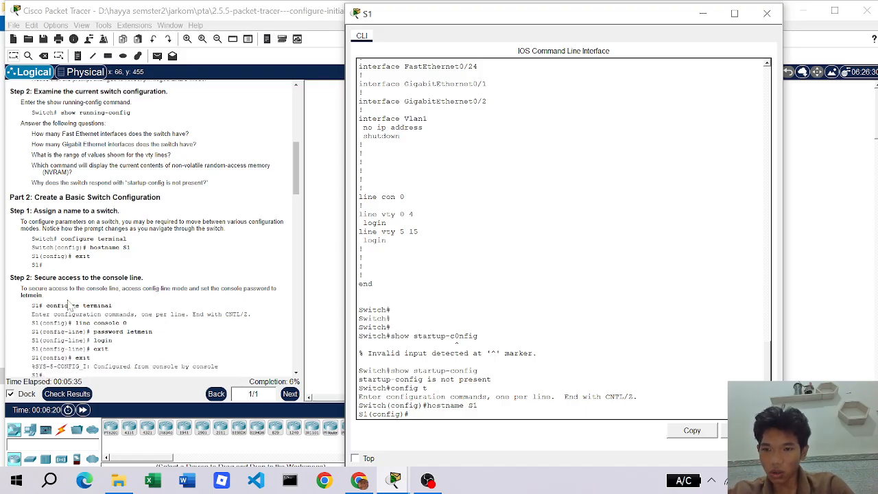
{"action": "scroll", "coordinate": [92, 308], "scroll_direction": "down", "scroll_amount": 1}
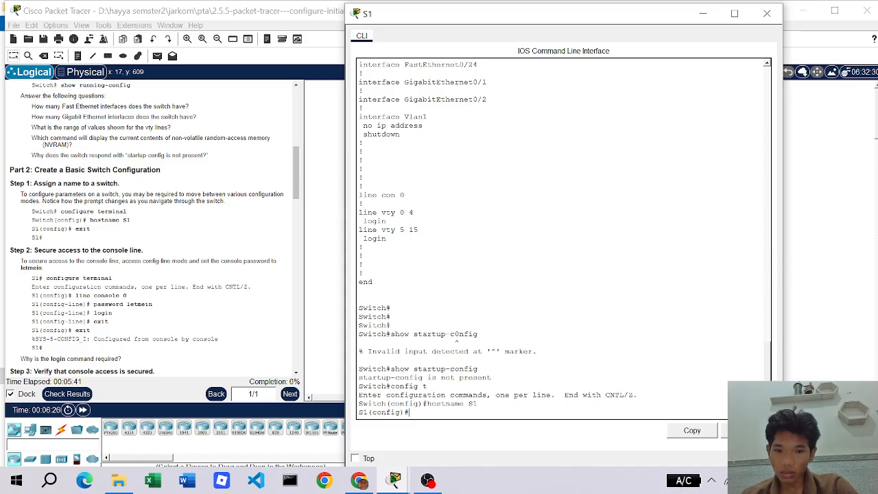
- Give line console 0 a password and require login
{"action": "type", "text": "li"}
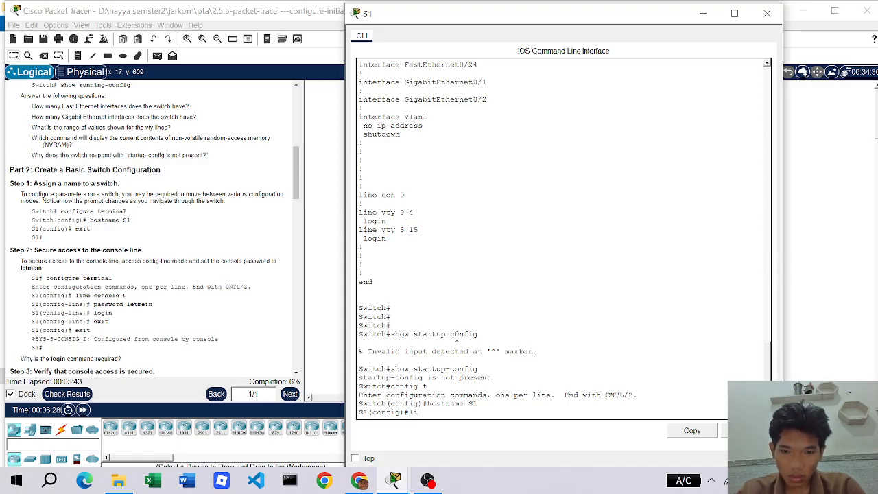
{"action": "type", "text": "ne "}
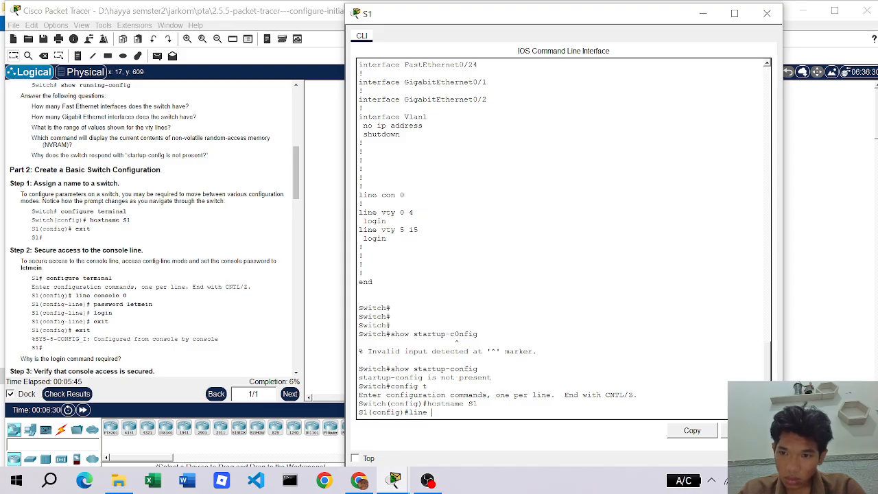
{"action": "type", "text": "cons"}
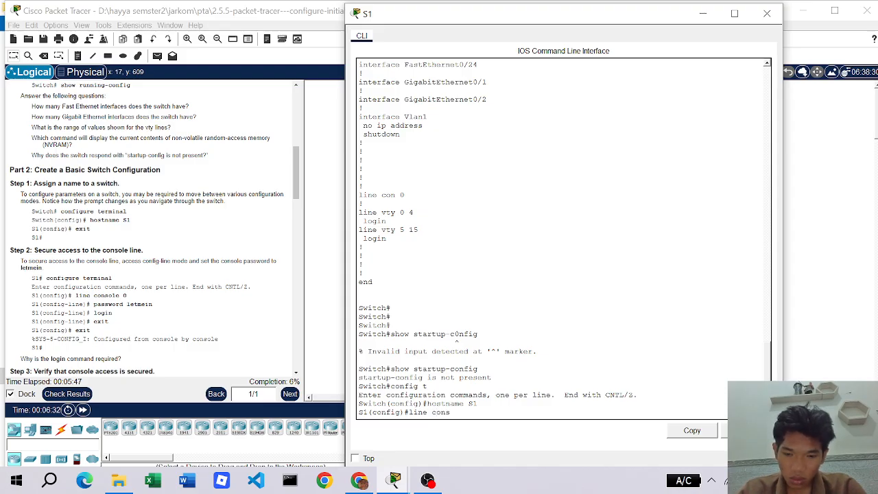
{"action": "type", "text": "ole "}
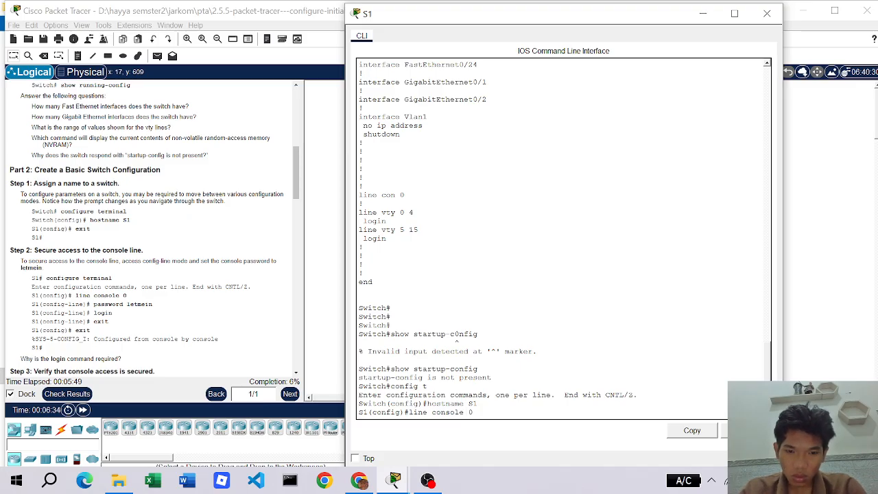
{"action": "type", "text": "0"}
{"action": "key", "text": "Return"}
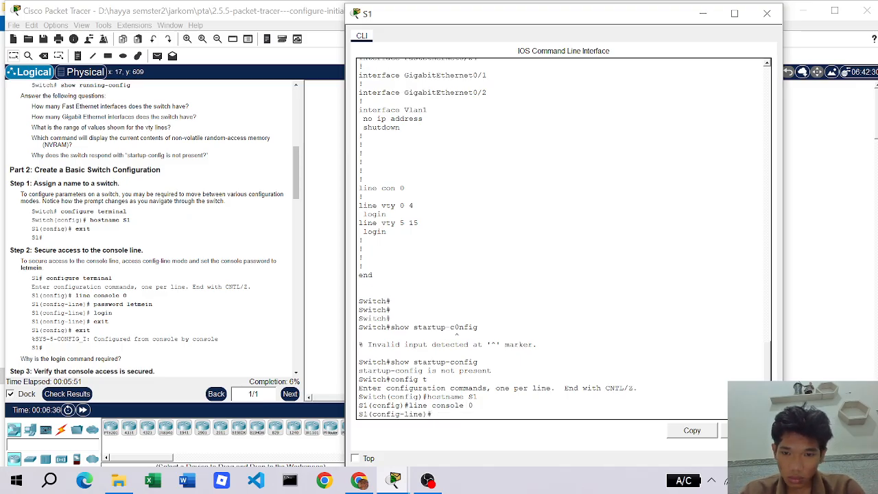
{"action": "type", "text": "passwo"}
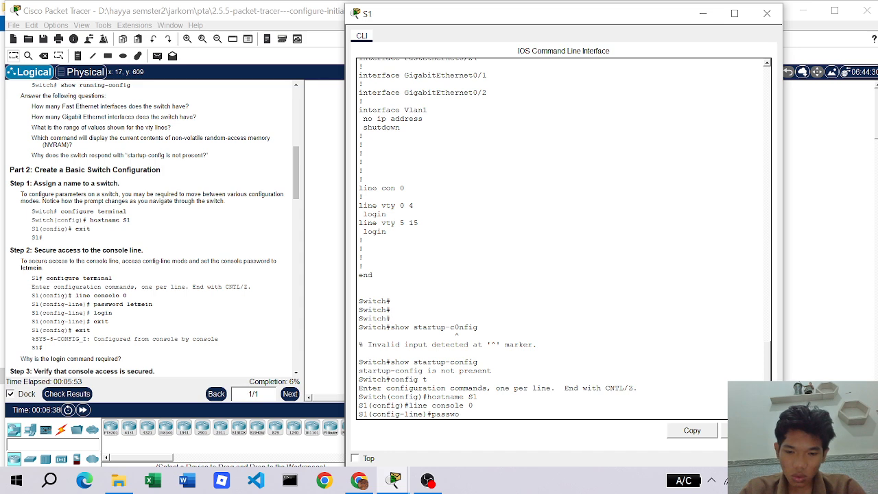
{"action": "type", "text": "rd letmein"}
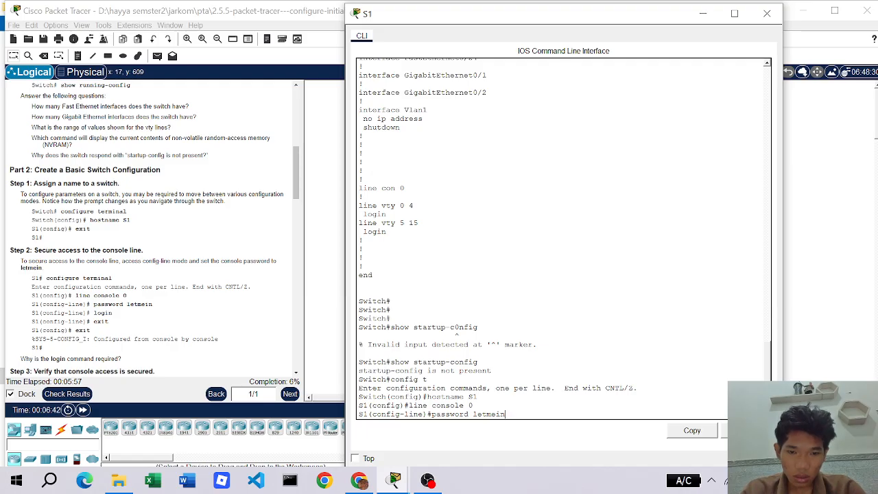
{"action": "key", "text": "Return"}
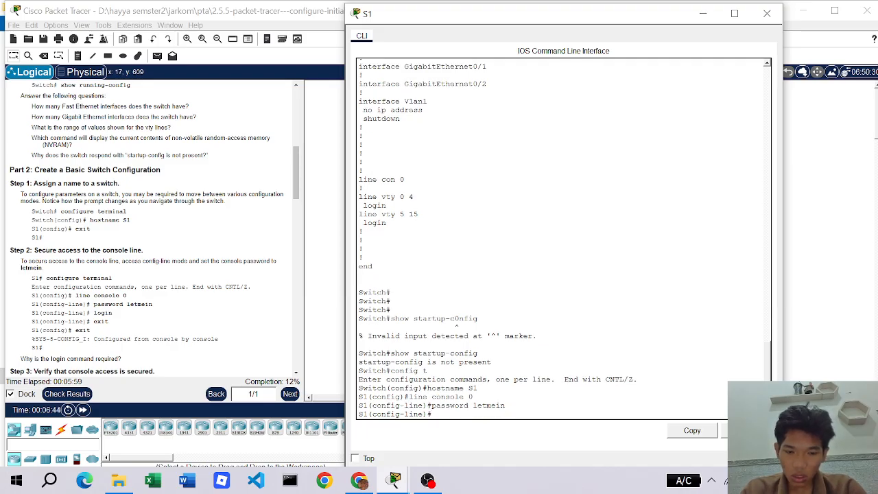
{"action": "type", "text": "login"}
{"action": "key", "text": "Return"}
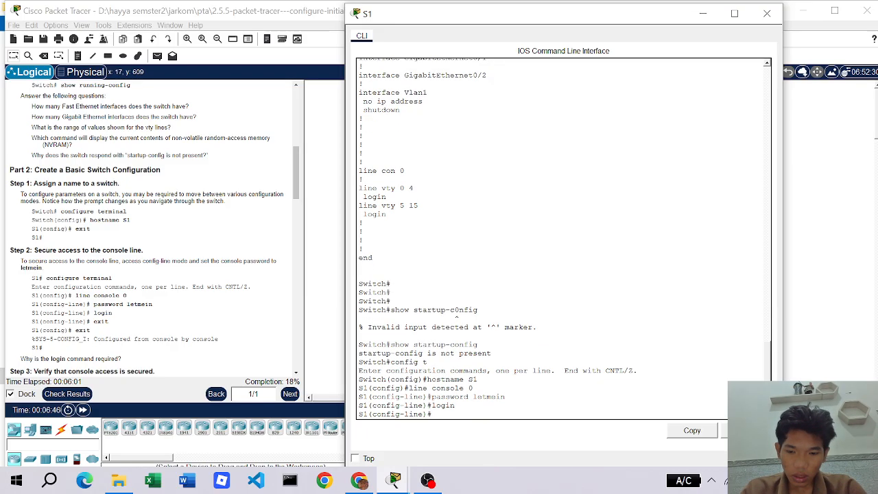
- Exit back through configuration mode and log out of the console session
{"action": "type", "text": "exit"}
{"action": "key", "text": "Return"}
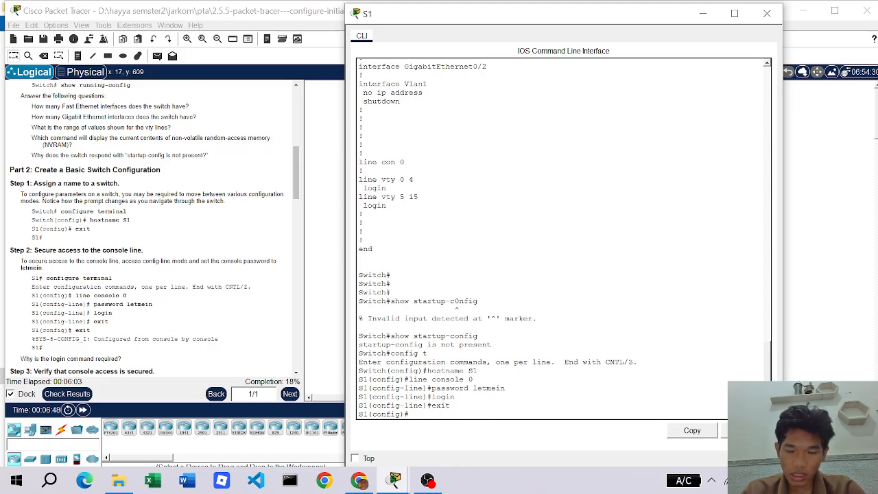
{"action": "type", "text": "exit"}
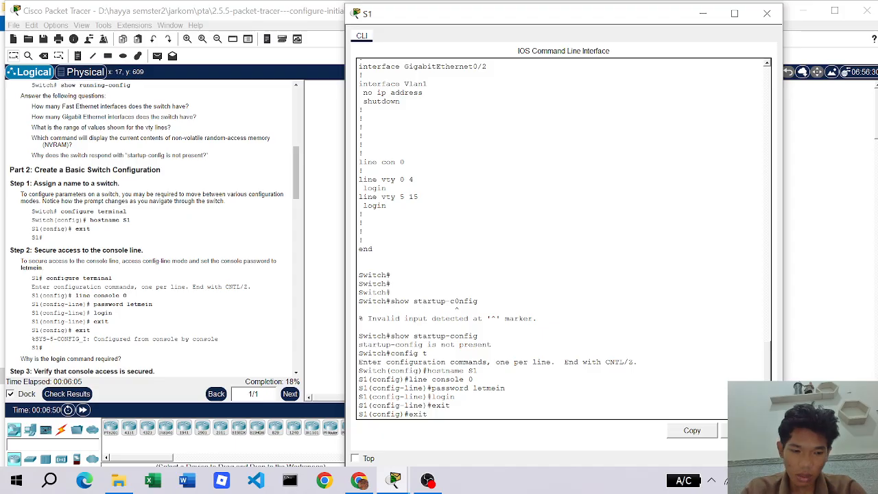
{"action": "key", "text": "Return"}
{"action": "key", "text": "Return"}
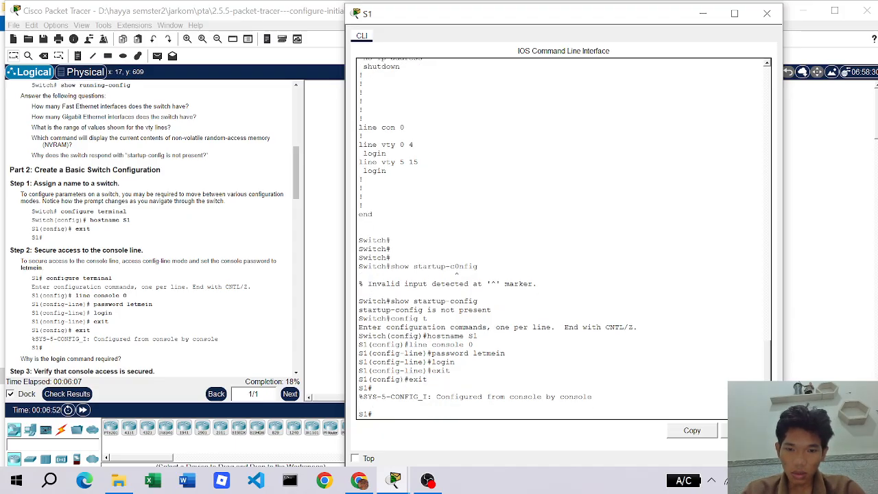
{"action": "type", "text": "exit"}
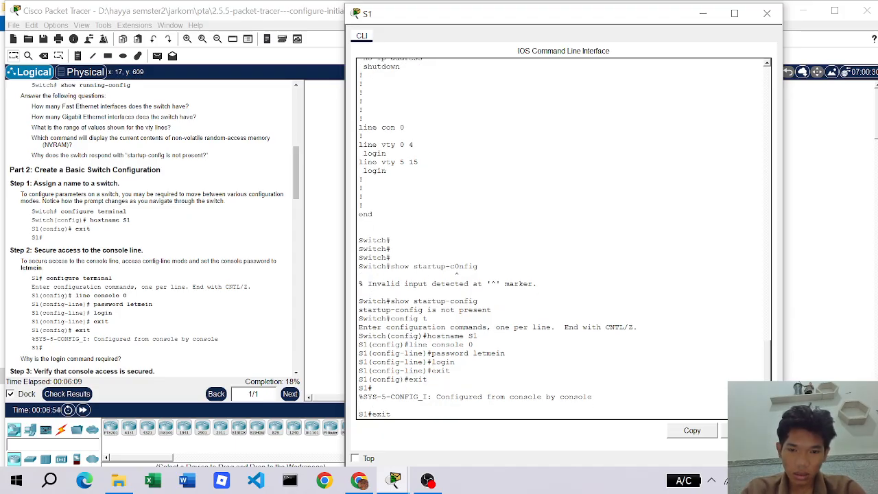
{"action": "key", "text": "Return"}
{"action": "key", "text": "Return"}
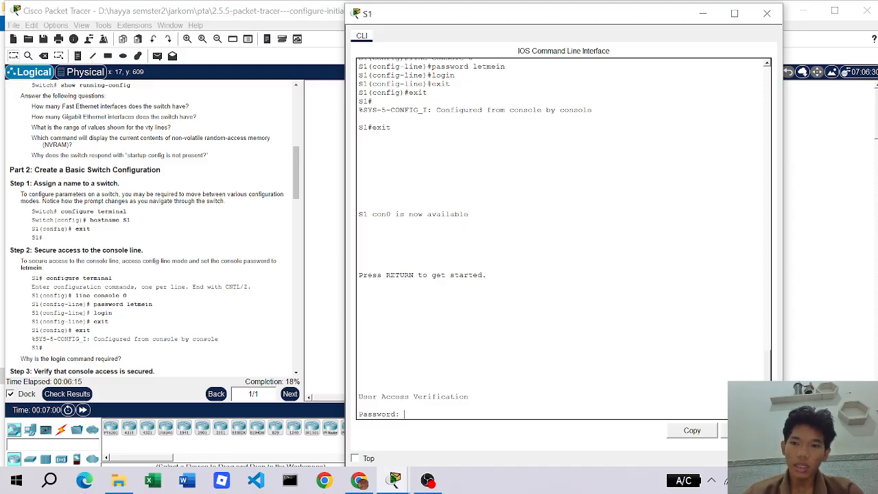
- Log back in to S1 with the console password, reaching the S1> prompt
{"action": "scroll", "coordinate": [185, 314], "scroll_direction": "down", "scroll_amount": 2}
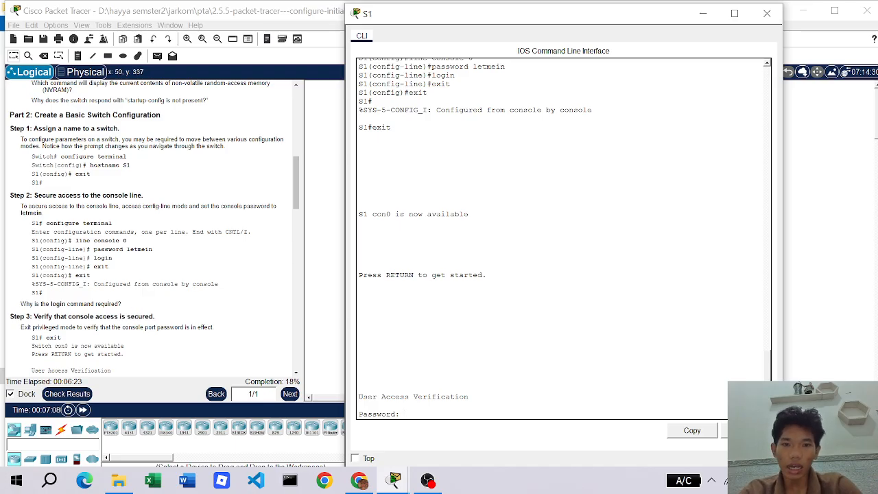
{"action": "scroll", "coordinate": [563, 240], "scroll_direction": "up", "scroll_amount": 5}
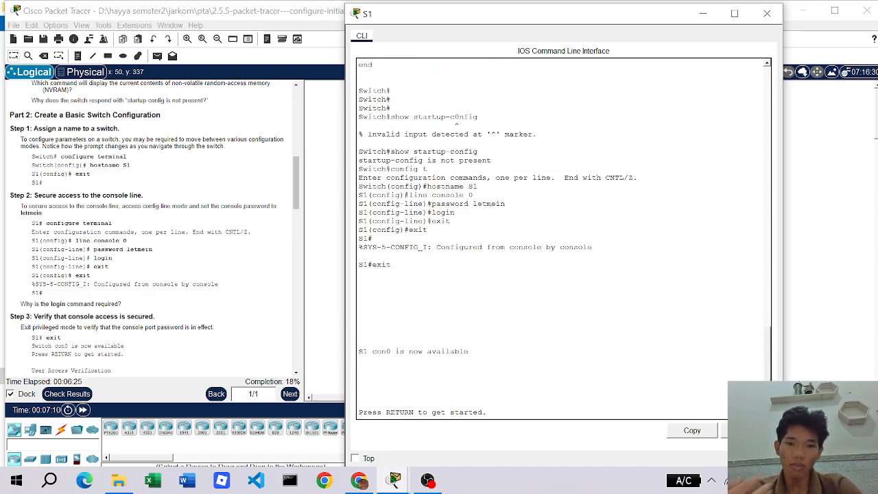
{"action": "scroll", "coordinate": [562, 240], "scroll_direction": "down", "scroll_amount": 5}
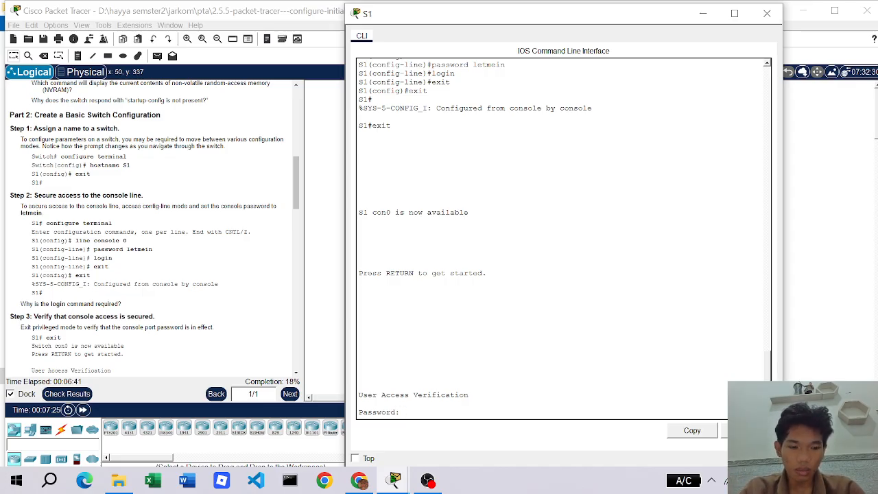
{"action": "key", "text": "Return"}
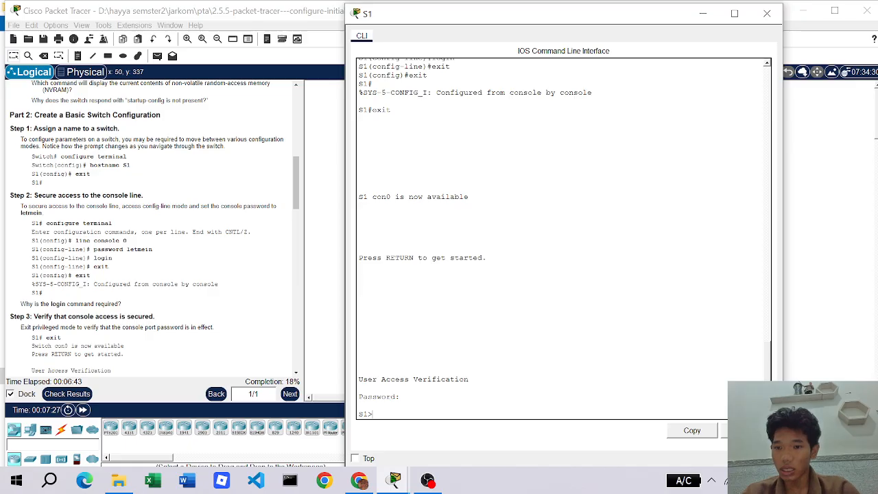
{"action": "scroll", "coordinate": [99, 295], "scroll_direction": "down", "scroll_amount": 3}
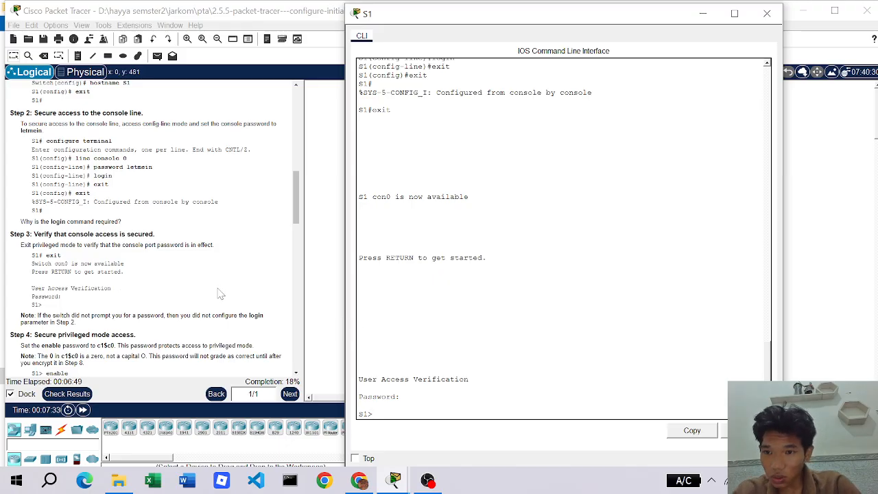
{"action": "scroll", "coordinate": [197, 299], "scroll_direction": "down", "scroll_amount": 3}
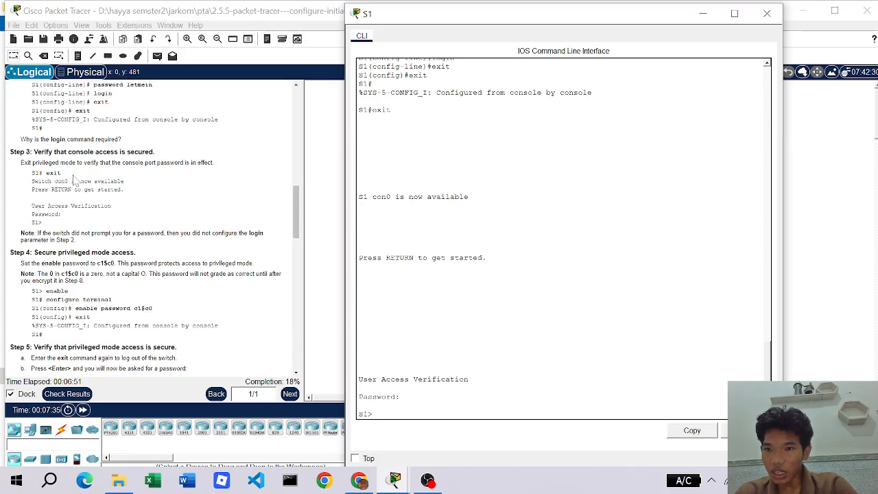
{"action": "scroll", "coordinate": [99, 243], "scroll_direction": "down", "scroll_amount": 2}
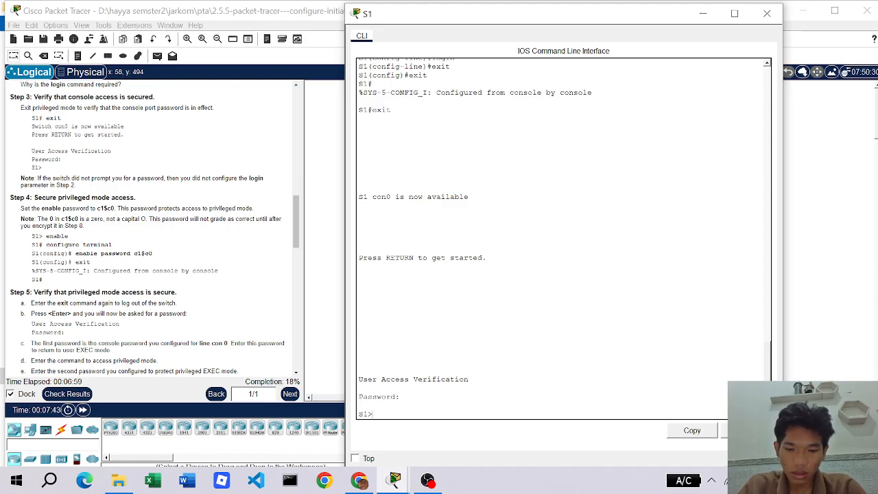
- Enter privileged EXEC and try enable password there, which returns invalid input
{"action": "type", "text": "en"}
{"action": "key", "text": "Tab"}
{"action": "key", "text": "Return"}
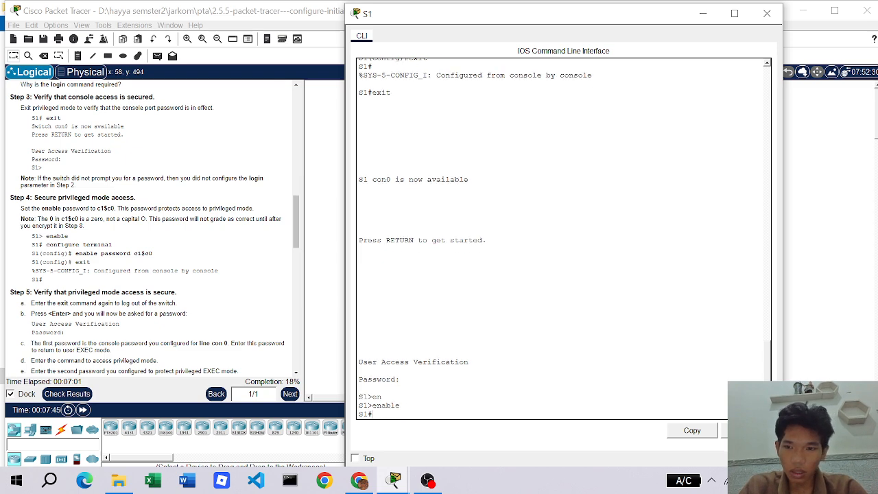
{"action": "type", "text": "enable"}
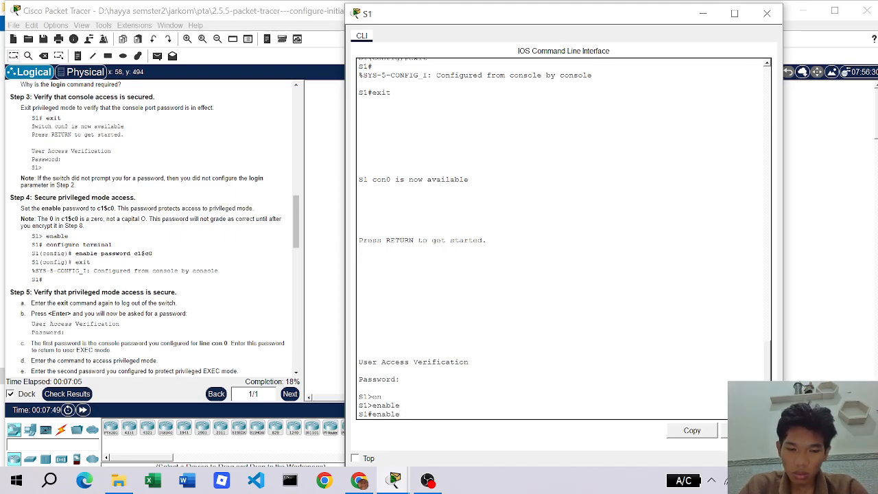
{"action": "type", "text": " password cisco"}
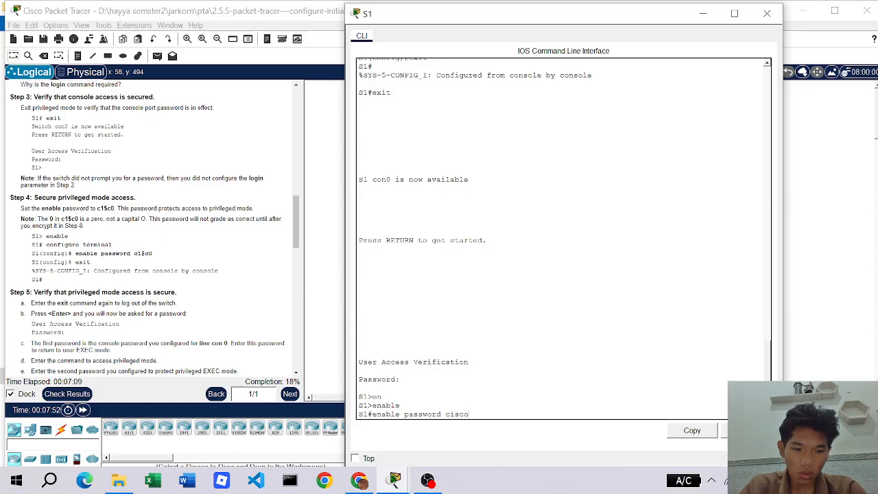
{"action": "key", "text": "Return"}
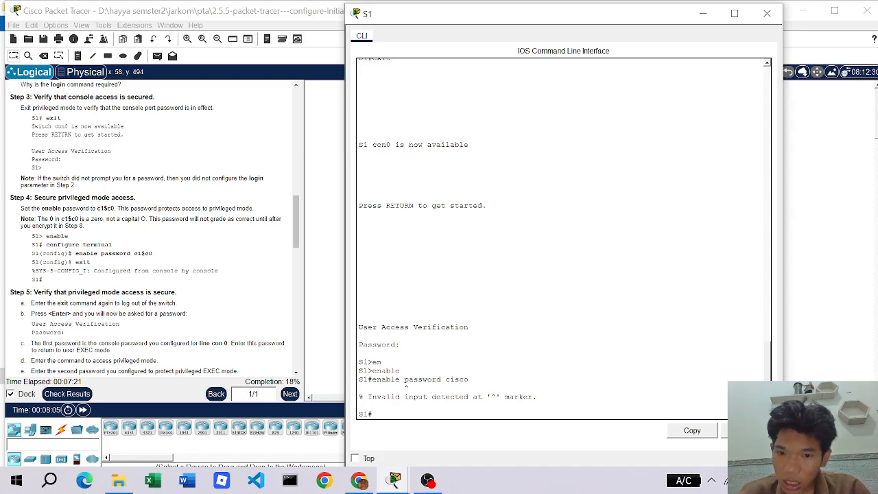
- In global configuration mode set S1's enable password, then exit to privileged EXEC
{"action": "type", "text": "c"}
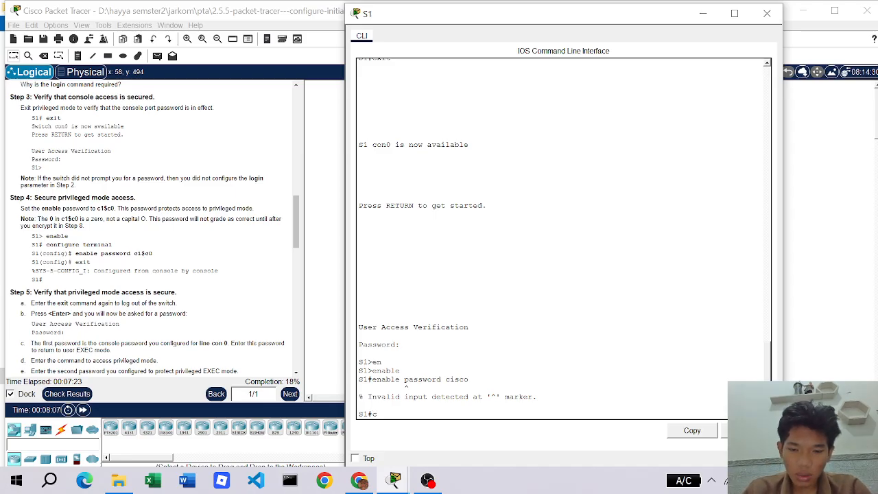
{"action": "type", "text": "o"}
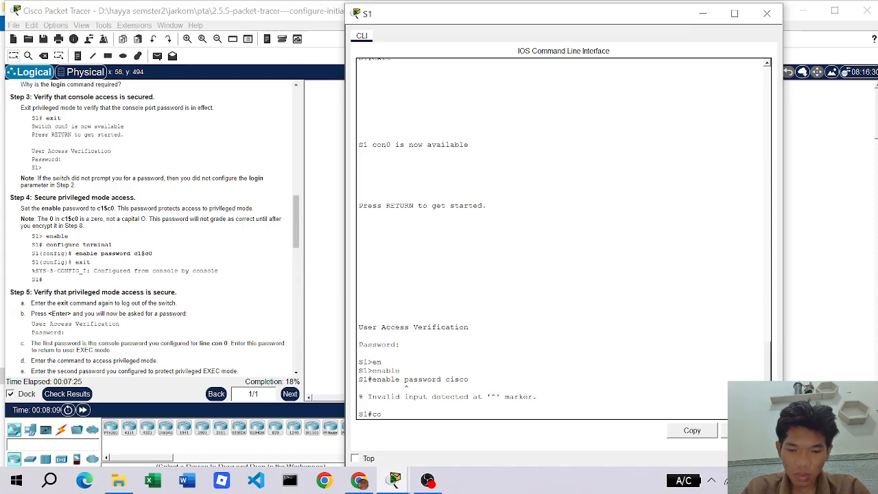
{"action": "type", "text": "nfig t"}
{"action": "key", "text": "Return"}
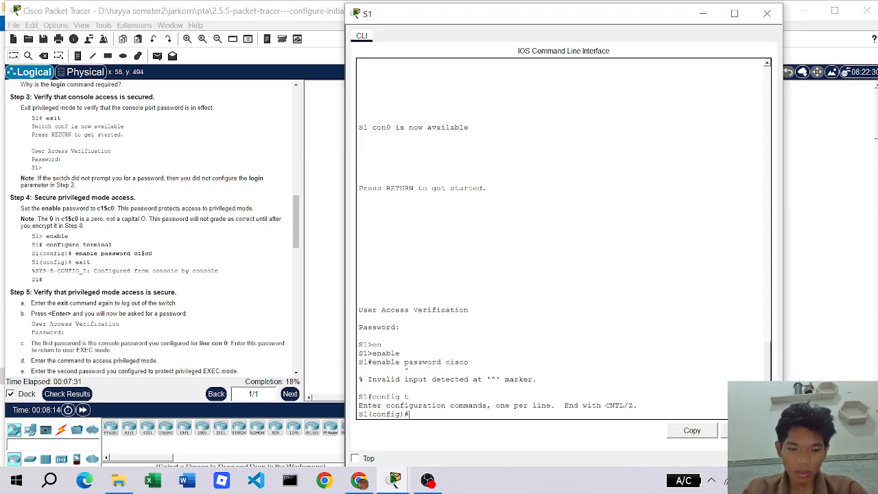
{"action": "type", "text": "en"}
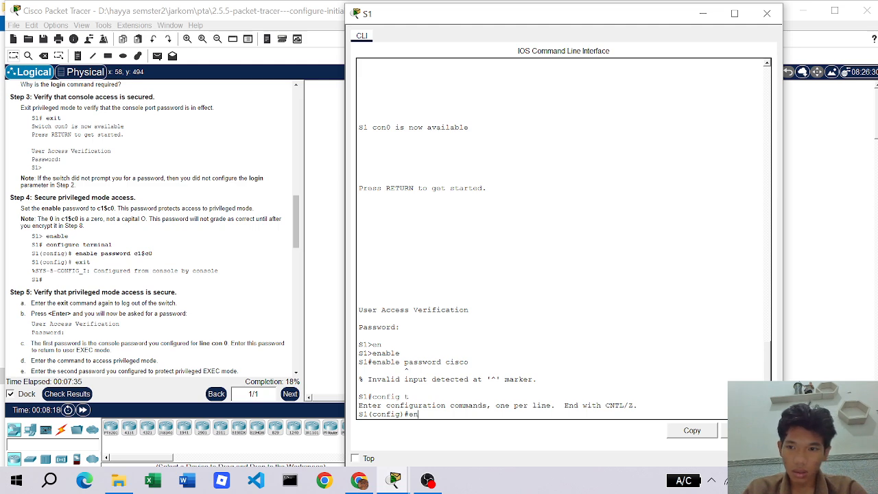
{"action": "key", "text": "Tab"}
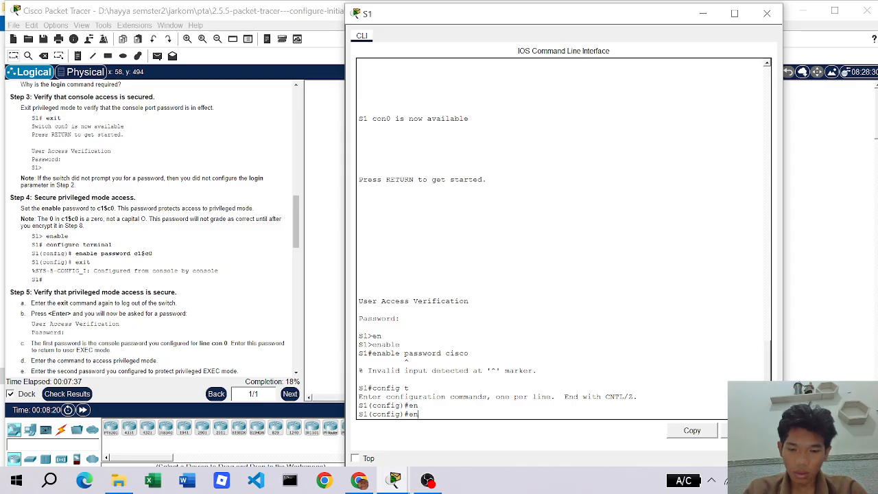
{"action": "type", "text": "able"}
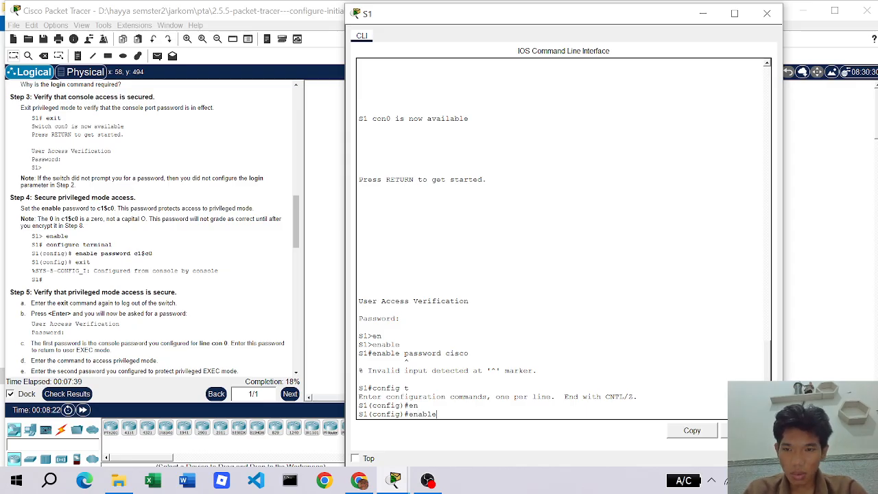
{"action": "type", "text": " pa"}
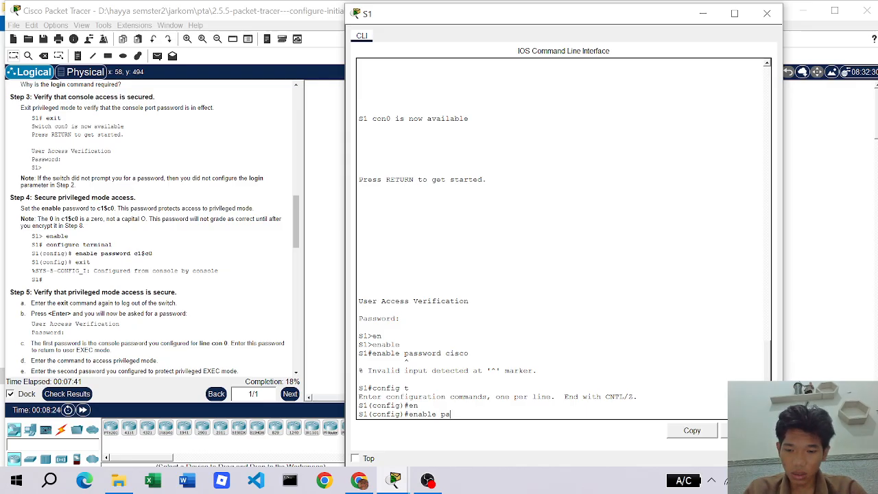
{"action": "type", "text": "ssword "}
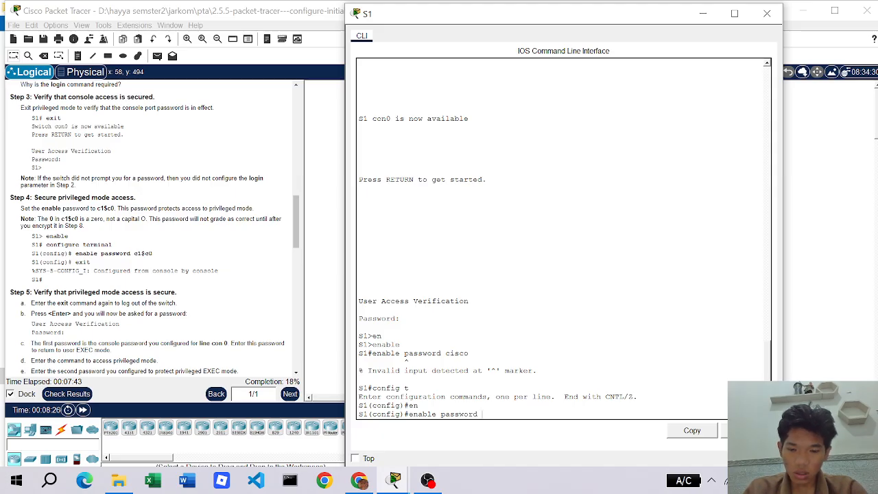
{"action": "type", "text": "cs"}
{"action": "key", "text": "BackSpace"}
{"action": "key", "text": "BackSpace"}
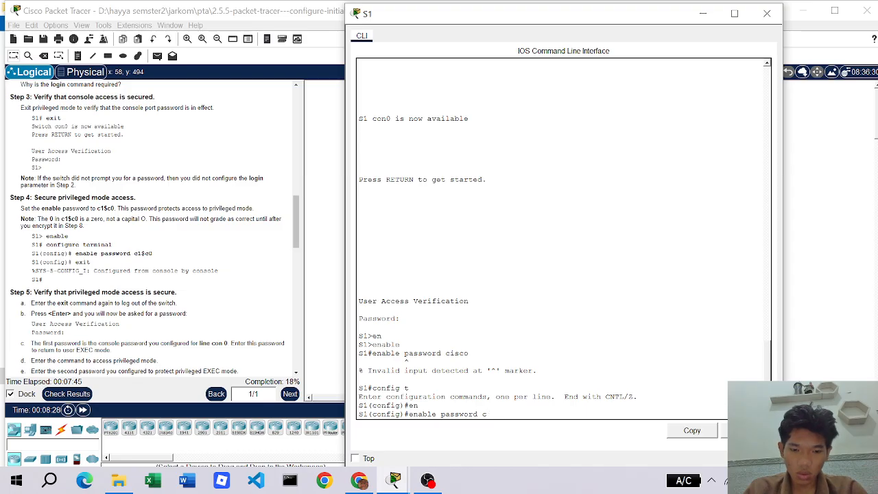
{"action": "type", "text": "isco"}
{"action": "key", "text": "Return"}
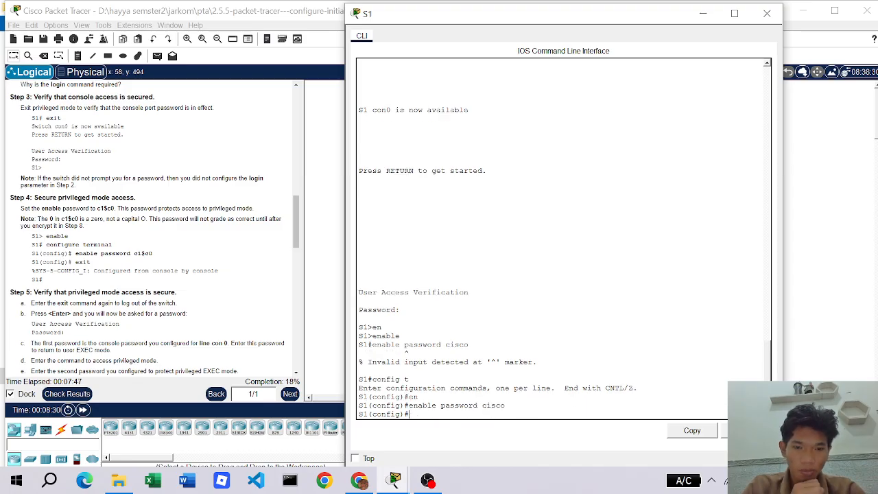
{"action": "type", "text": "exit"}
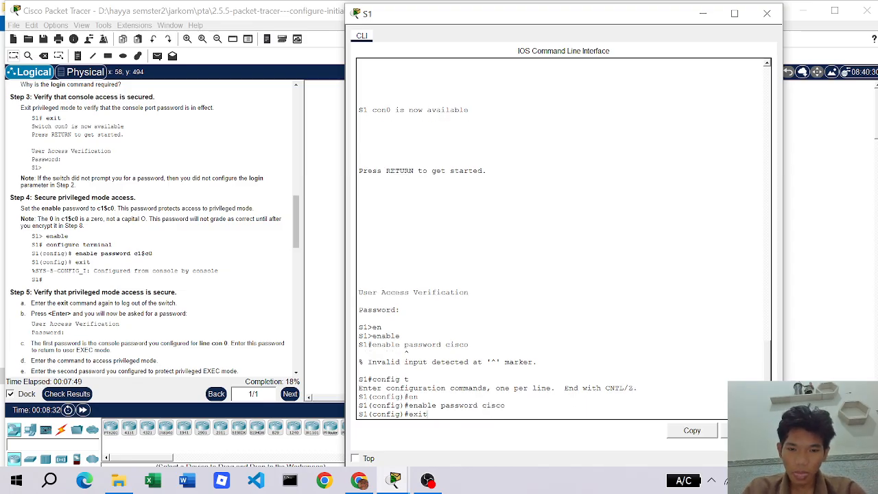
{"action": "key", "text": "Return"}
{"action": "key", "text": "Return"}
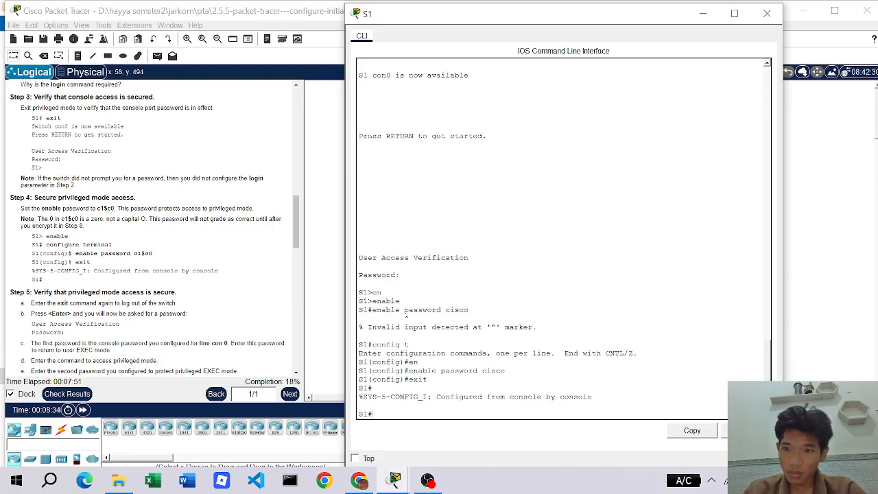
- Log out, then log back in with the console password and enable password to S1#
{"action": "scroll", "coordinate": [139, 304], "scroll_direction": "down", "scroll_amount": 1}
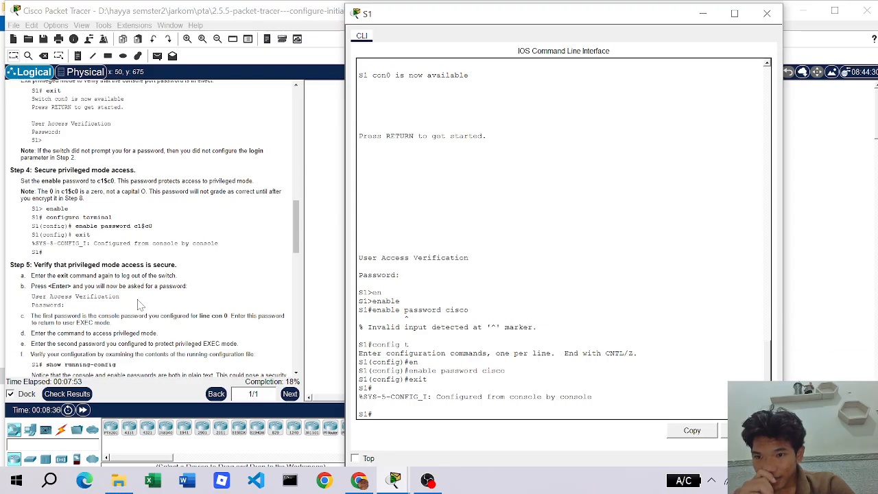
{"action": "scroll", "coordinate": [140, 304], "scroll_direction": "down", "scroll_amount": 1}
{"action": "scroll", "coordinate": [79, 255], "scroll_direction": "down", "scroll_amount": 3}
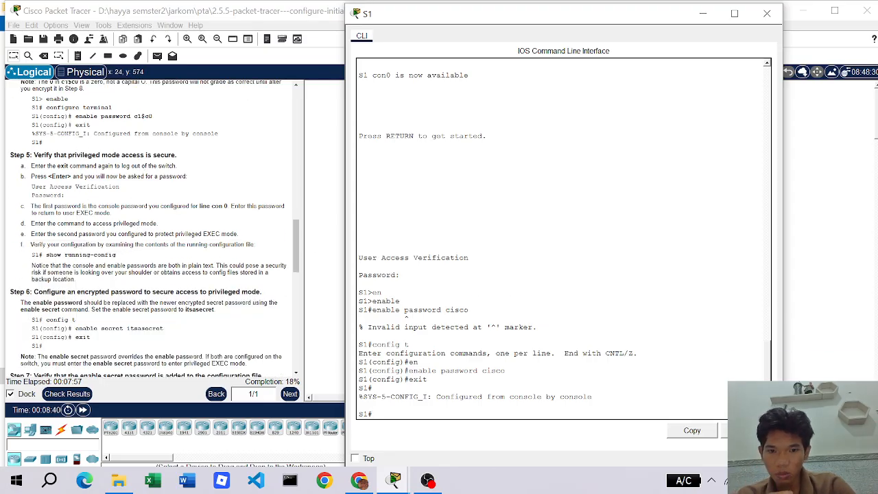
{"action": "type", "text": "exit"}
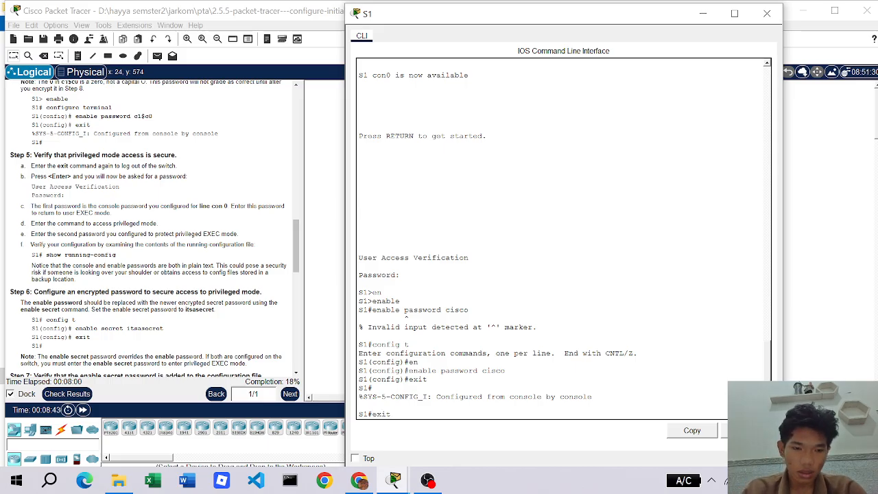
{"action": "key", "text": "Return"}
{"action": "key", "text": "Return"}
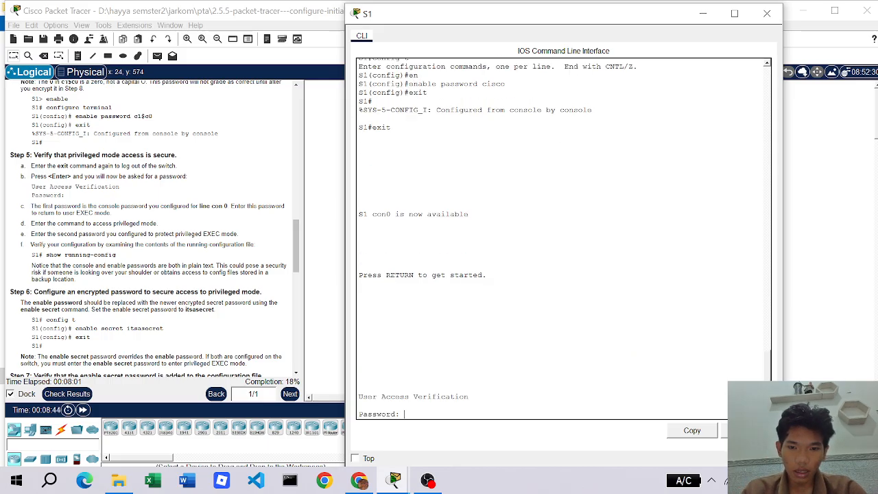
{"action": "type", "text": "cisco"}
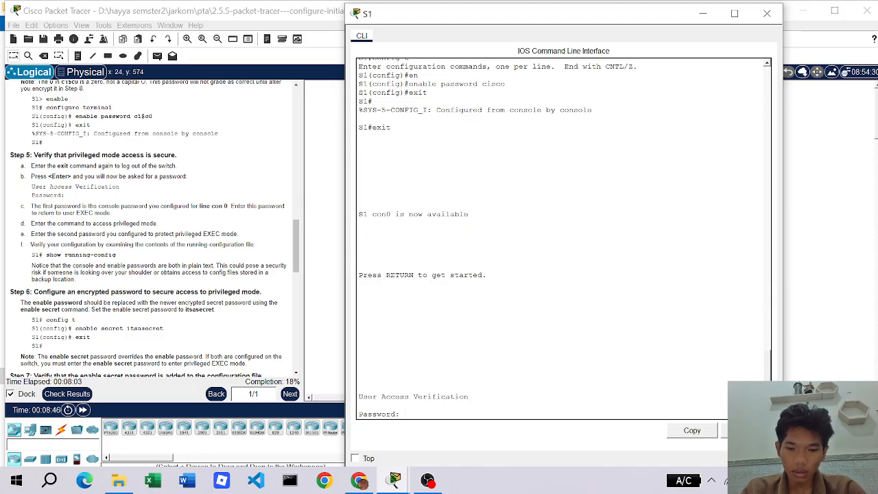
{"action": "key", "text": "Return"}
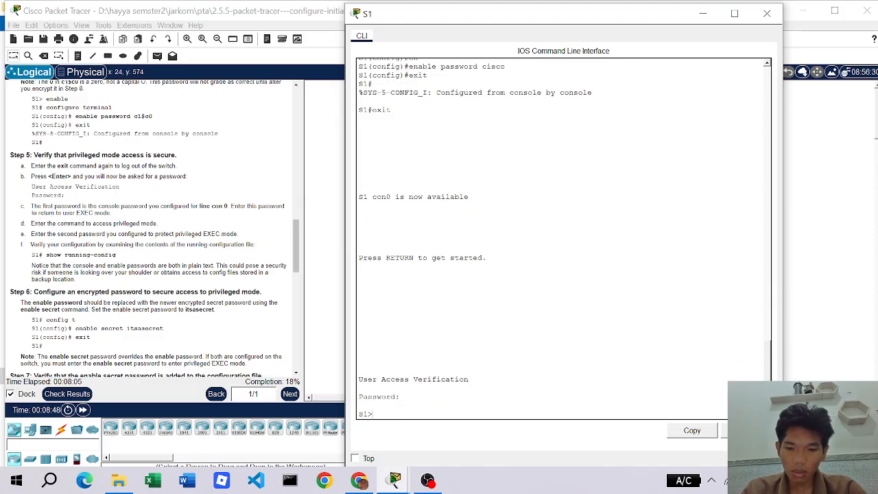
{"action": "type", "text": "enable"}
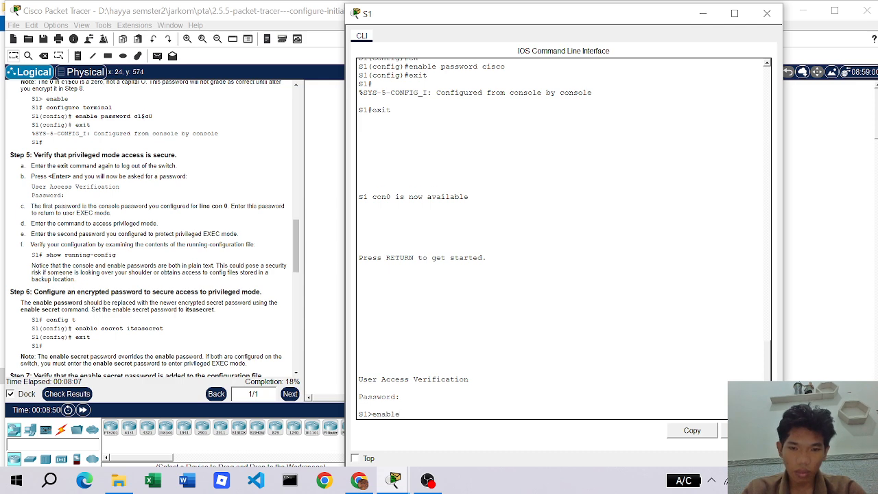
{"action": "key", "text": "Return"}
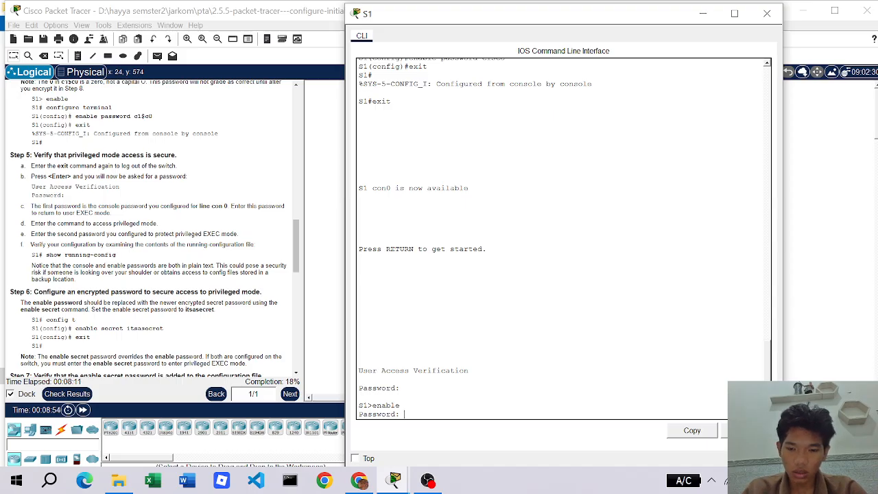
{"action": "key", "text": "Return"}
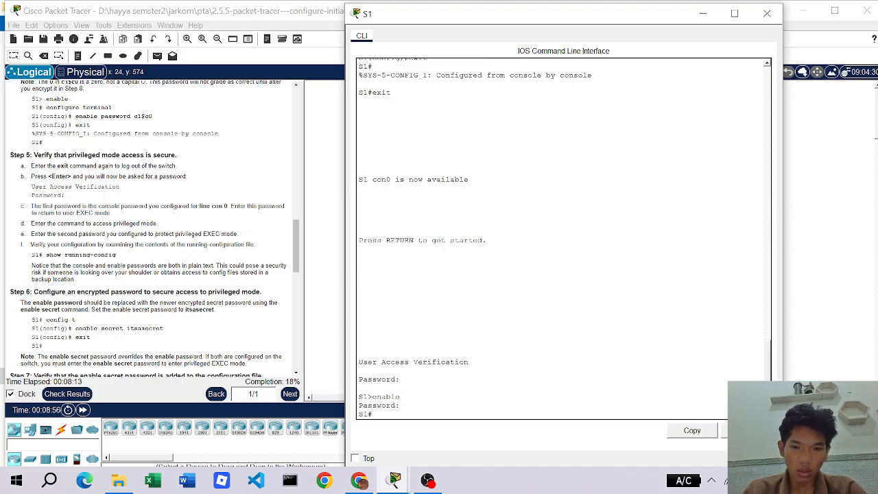
- Run show running-config and page through to end, confirming hostname S1 and the passwords
{"action": "scroll", "coordinate": [155, 229], "scroll_direction": "down", "scroll_amount": 1}
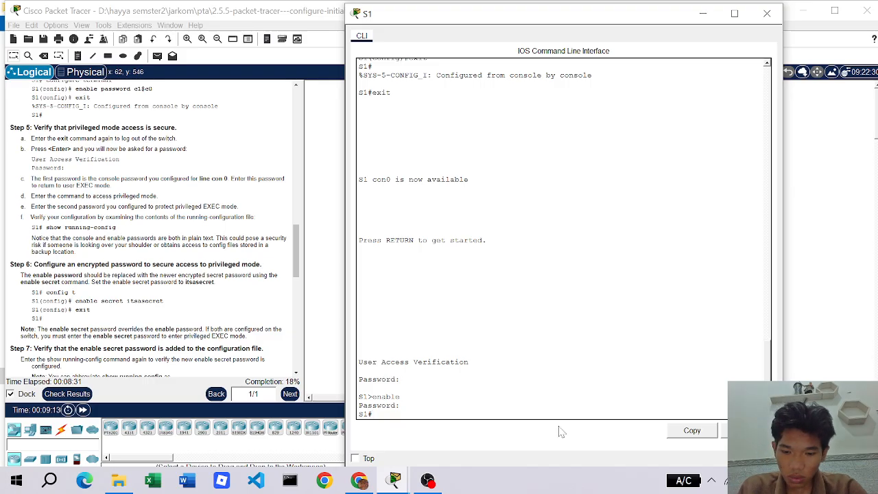
{"action": "type", "text": "sho"}
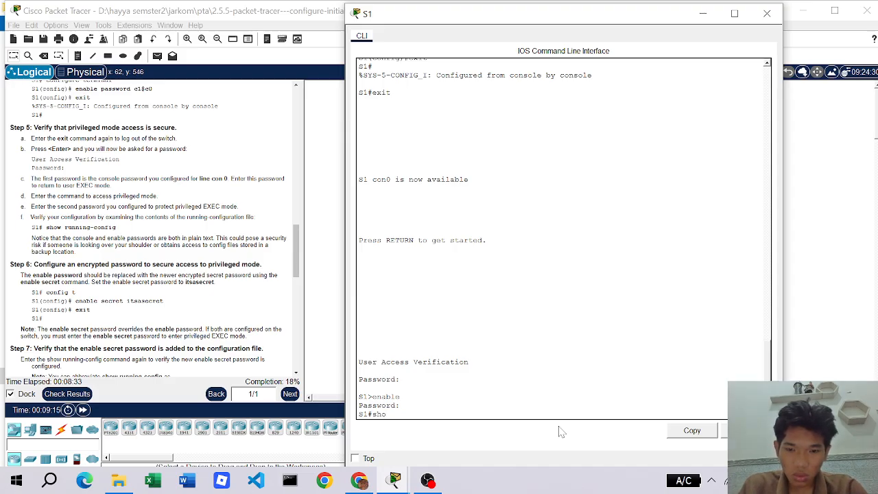
{"action": "type", "text": "w riunnn"}
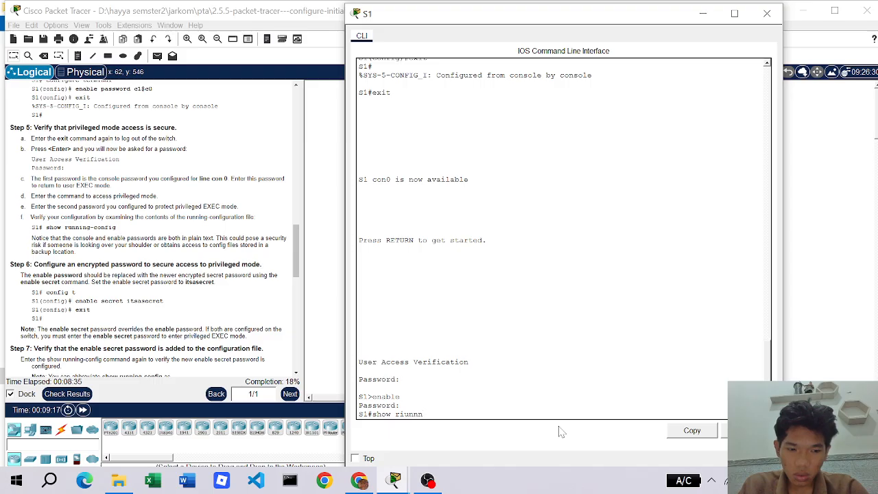
{"action": "key", "text": "BackSpace"}
{"action": "key", "text": "BackSpace"}
{"action": "key", "text": "BackSpace"}
{"action": "key", "text": "BackSpace"}
{"action": "key", "text": "BackSpace"}
{"action": "type", "text": "unn"}
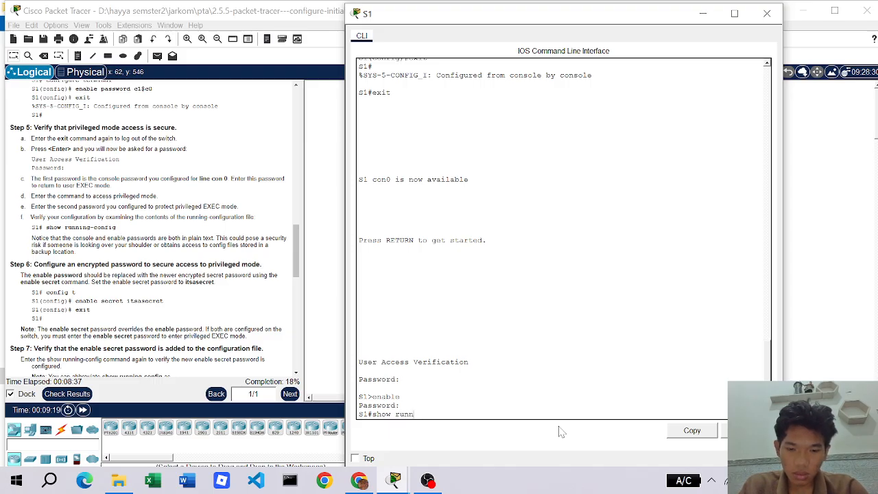
{"action": "type", "text": "ing"}
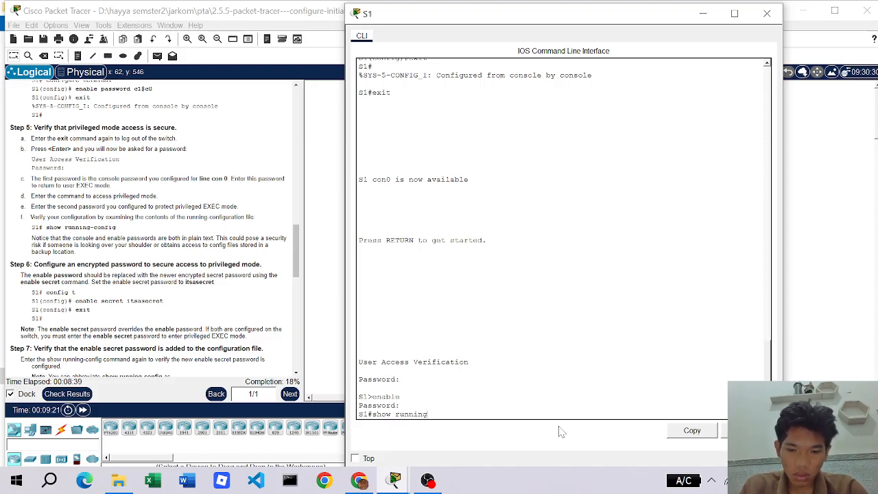
{"action": "type", "text": "-config"}
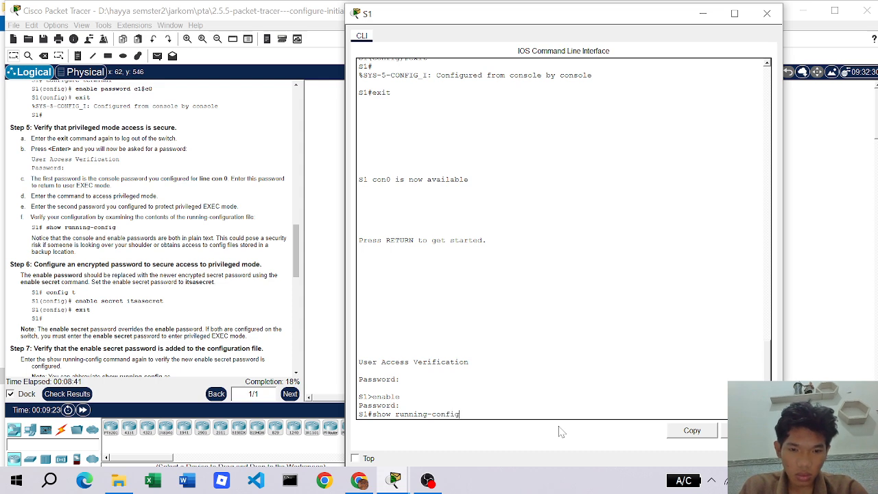
{"action": "key", "text": "Return"}
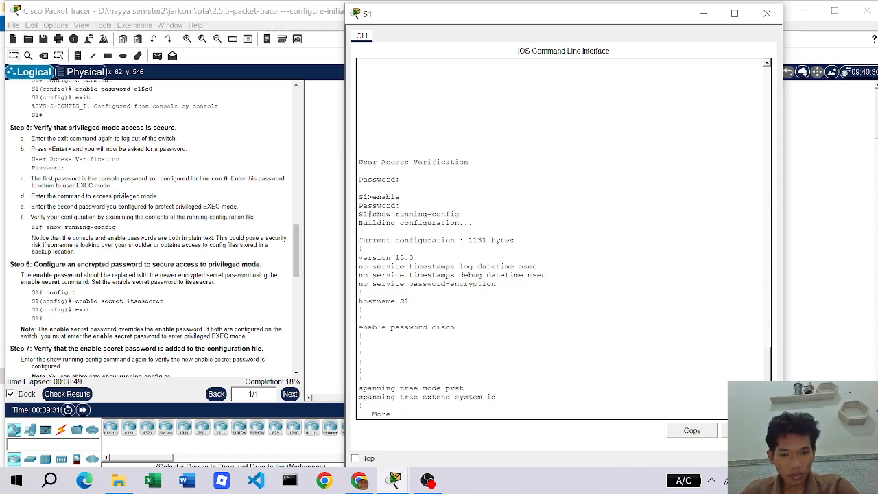
{"action": "key", "text": "Return"}
{"action": "key", "text": "Return"}
{"action": "key", "text": "Return"}
{"action": "key", "text": "Return"}
{"action": "key", "text": "Return"}
{"action": "key", "text": "Return"}
{"action": "key", "text": "Return"}
{"action": "key", "text": "Return"}
{"action": "key", "text": "Return"}
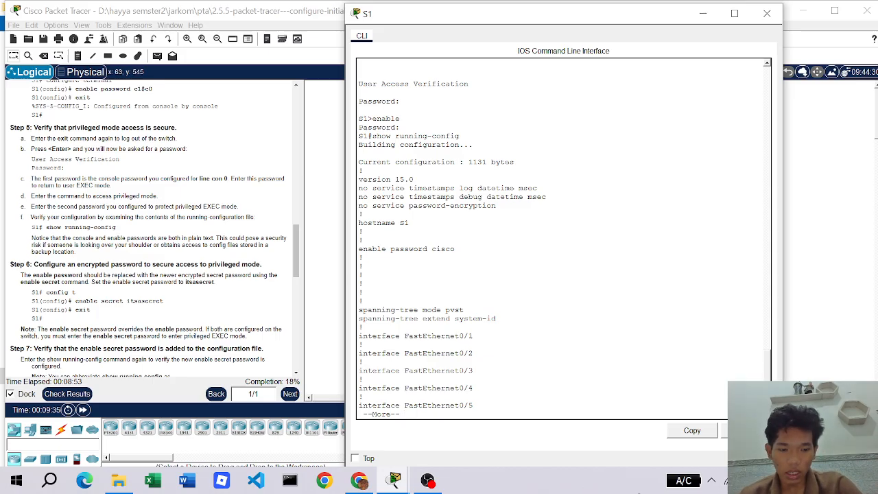
{"action": "key", "text": "Return"}
{"action": "key", "text": "Return"}
{"action": "key", "text": "Return"}
{"action": "key", "text": "Return"}
{"action": "key", "text": "Return"}
{"action": "key", "text": "Return"}
{"action": "key", "text": "Return"}
{"action": "key", "text": "Return"}
{"action": "key", "text": "Return"}
{"action": "key", "text": "Return"}
{"action": "key", "text": "Return"}
{"action": "key", "text": "Return"}
{"action": "key", "text": "Return"}
{"action": "key", "text": "Return"}
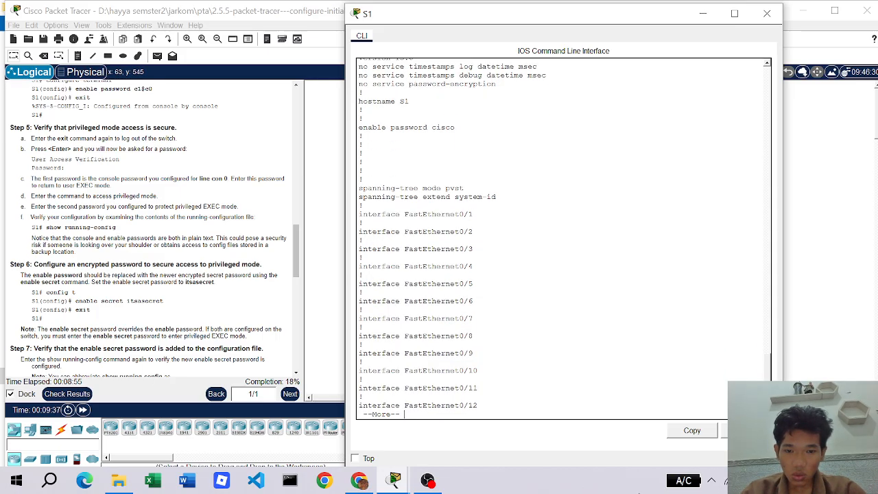
{"action": "key", "text": "Return"}
{"action": "key", "text": "Return"}
{"action": "key", "text": "Return"}
{"action": "key", "text": "Return"}
{"action": "key", "text": "Return"}
{"action": "key", "text": "Return"}
{"action": "key", "text": "Return"}
{"action": "key", "text": "Return"}
{"action": "key", "text": "Return"}
{"action": "key", "text": "Return"}
{"action": "key", "text": "Return"}
{"action": "key", "text": "Return"}
{"action": "key", "text": "Return"}
{"action": "key", "text": "Return"}
{"action": "key", "text": "Return"}
{"action": "key", "text": "Return"}
{"action": "key", "text": "Return"}
{"action": "key", "text": "Return"}
{"action": "key", "text": "Return"}
{"action": "key", "text": "Return"}
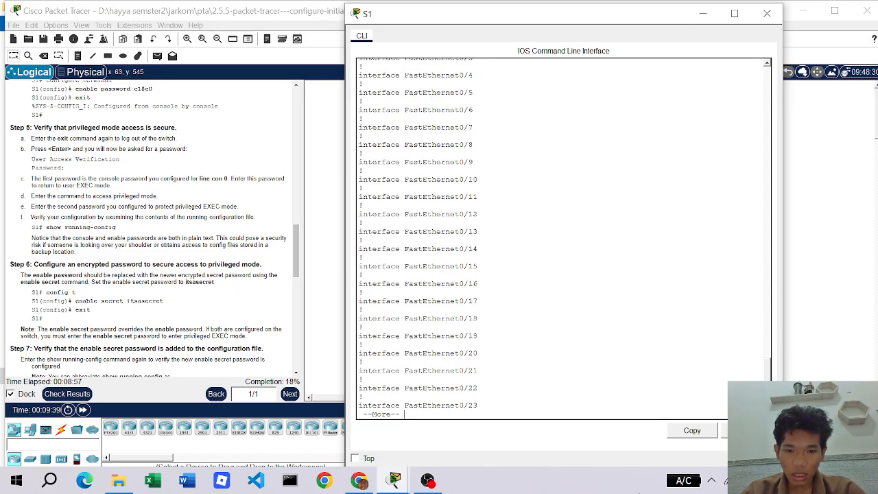
{"action": "key", "text": "Return"}
{"action": "key", "text": "Return"}
{"action": "key", "text": "Return"}
{"action": "key", "text": "Return"}
{"action": "key", "text": "Return"}
{"action": "key", "text": "Return"}
{"action": "key", "text": "Return"}
{"action": "key", "text": "Return"}
{"action": "key", "text": "Return"}
{"action": "key", "text": "Return"}
{"action": "key", "text": "Return"}
{"action": "key", "text": "Return"}
{"action": "key", "text": "Return"}
{"action": "key", "text": "Return"}
{"action": "key", "text": "Return"}
{"action": "key", "text": "Return"}
{"action": "key", "text": "Return"}
{"action": "key", "text": "Return"}
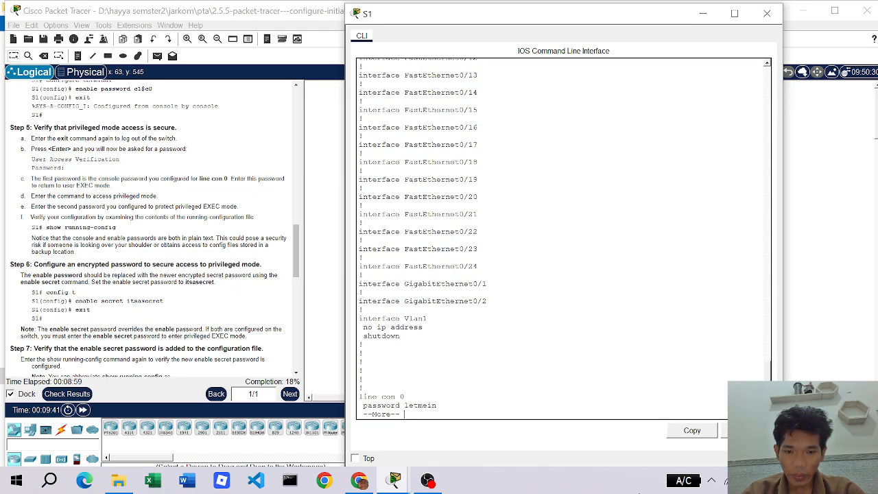
{"action": "key", "text": "Return"}
{"action": "key", "text": "Return"}
{"action": "key", "text": "Return"}
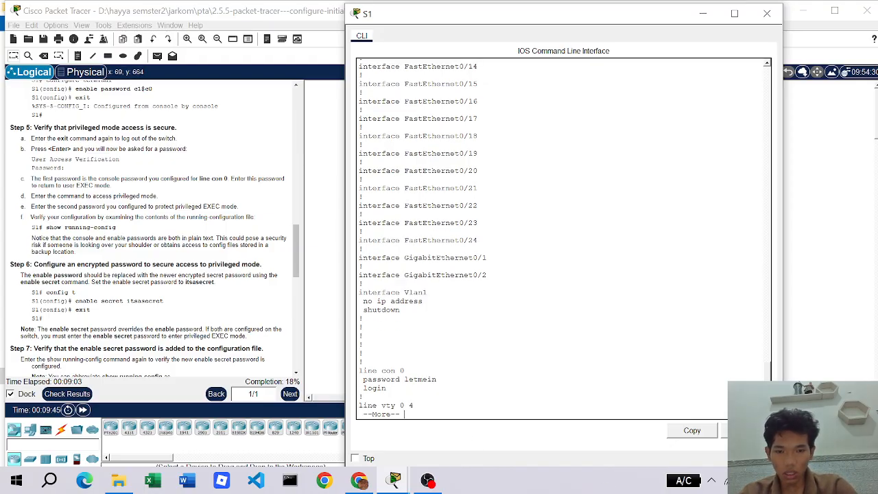
{"action": "key", "text": "Return"}
{"action": "key", "text": "Return"}
{"action": "key", "text": "Return"}
{"action": "key", "text": "Return"}
{"action": "key", "text": "Return"}
{"action": "key", "text": "Return"}
{"action": "key", "text": "Return"}
{"action": "key", "text": "Return"}
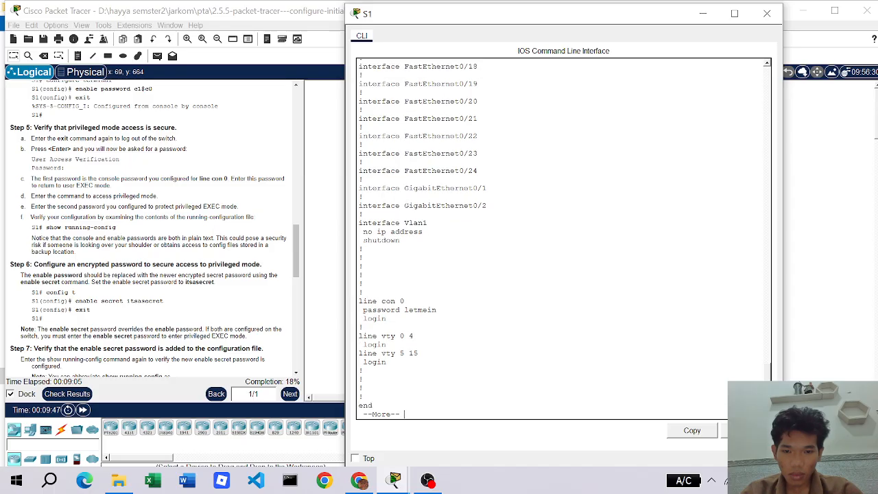
{"action": "key", "text": "Return"}
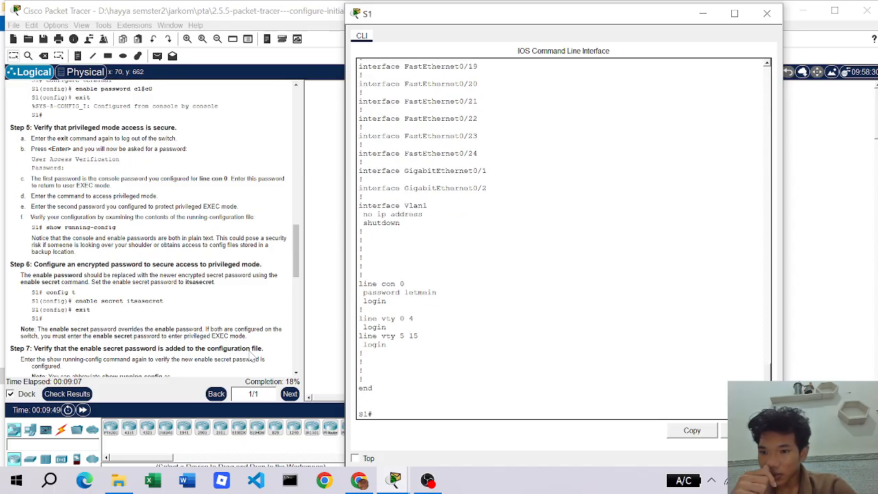
{"action": "scroll", "coordinate": [98, 264], "scroll_direction": "down", "scroll_amount": 2}
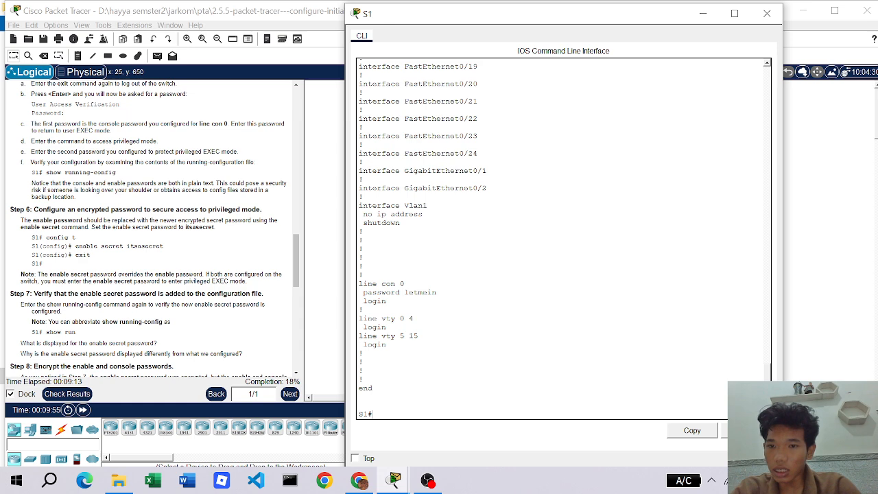
{"action": "scroll", "coordinate": [563, 237], "scroll_direction": "up", "scroll_amount": 15}
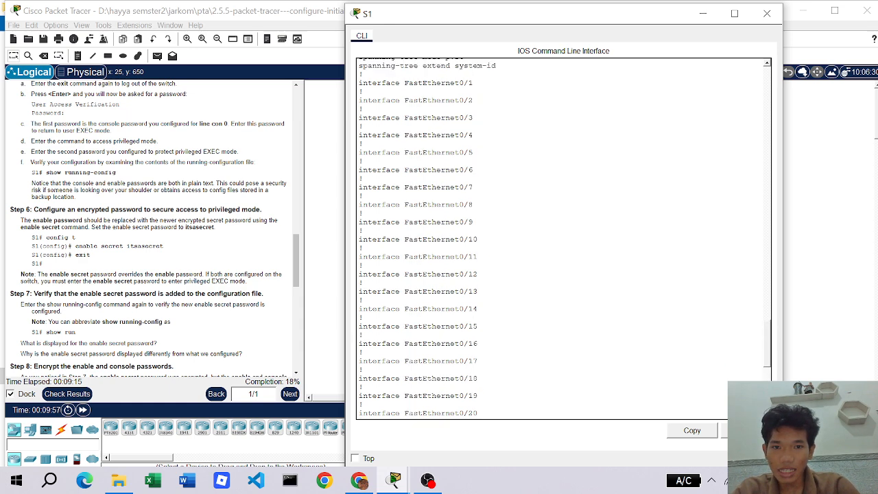
{"action": "scroll", "coordinate": [562, 237], "scroll_direction": "up", "scroll_amount": 2}
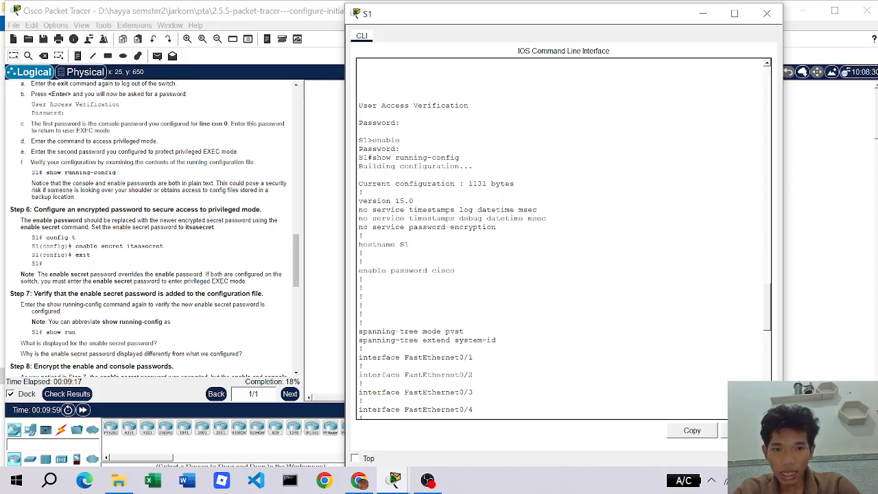
{"action": "scroll", "coordinate": [562, 237], "scroll_direction": "down", "scroll_amount": 3}
{"action": "scroll", "coordinate": [562, 237], "scroll_direction": "down", "scroll_amount": 14}
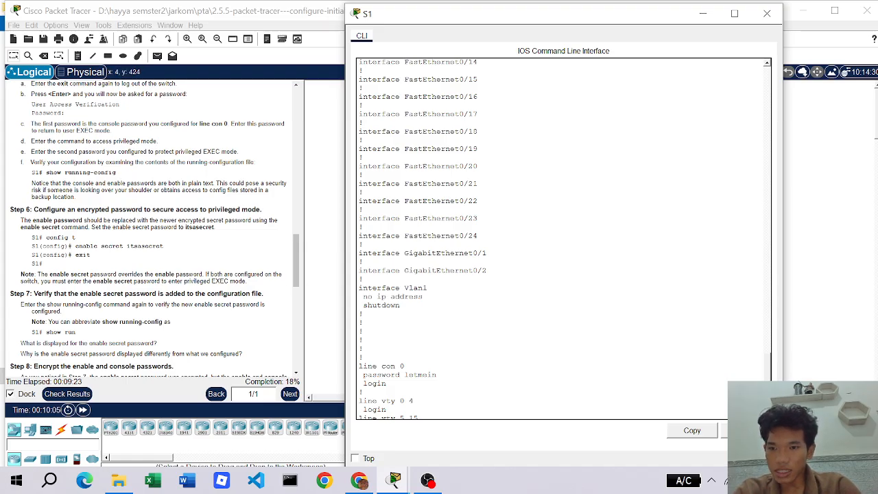
{"action": "scroll", "coordinate": [237, 274], "scroll_direction": "down", "scroll_amount": 1}
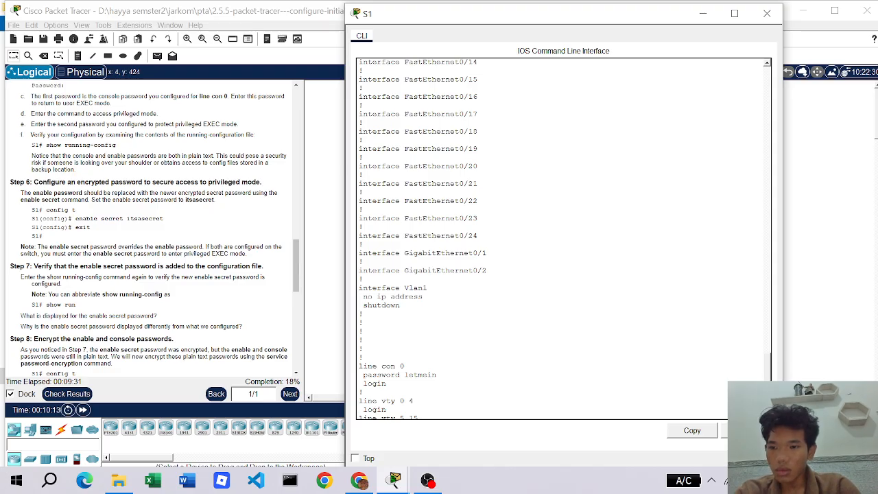
{"action": "key", "text": "space"}
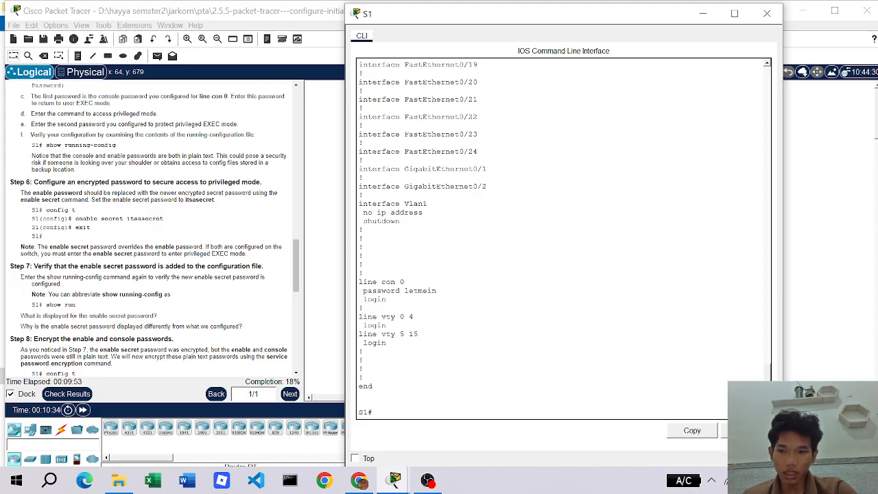
- Configure an enable secret on S1 in global configuration mode and return to S1#
{"action": "type", "text": "con"}
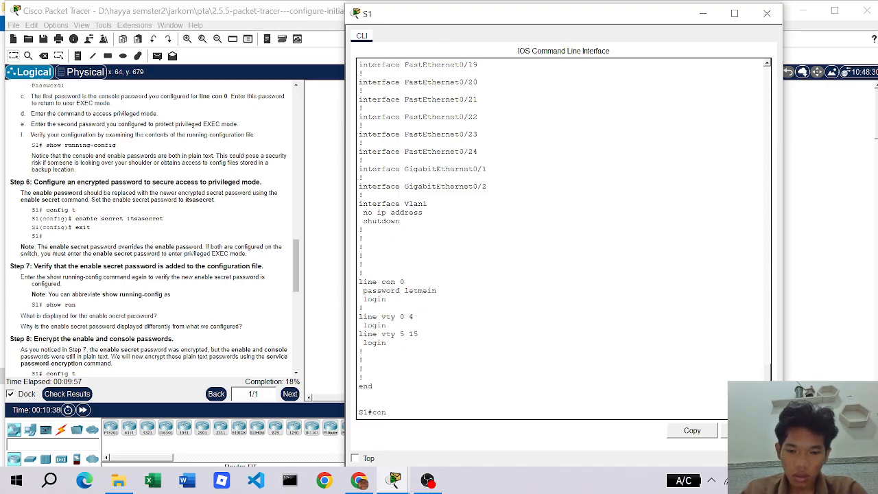
{"action": "type", "text": "fig t"}
{"action": "key", "text": "Return"}
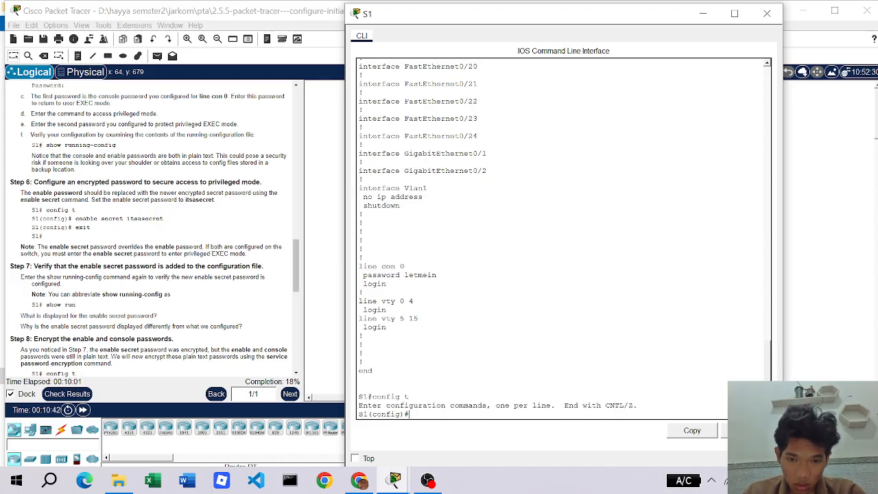
{"action": "type", "text": "en"}
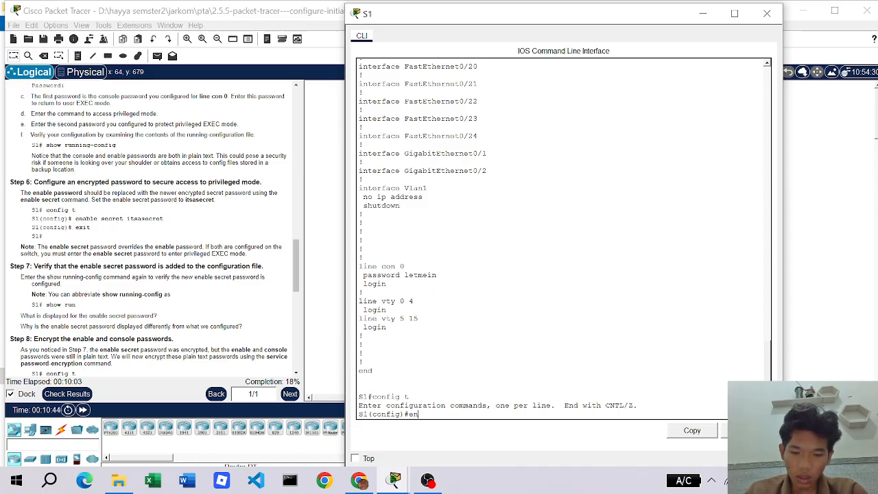
{"action": "type", "text": "able"}
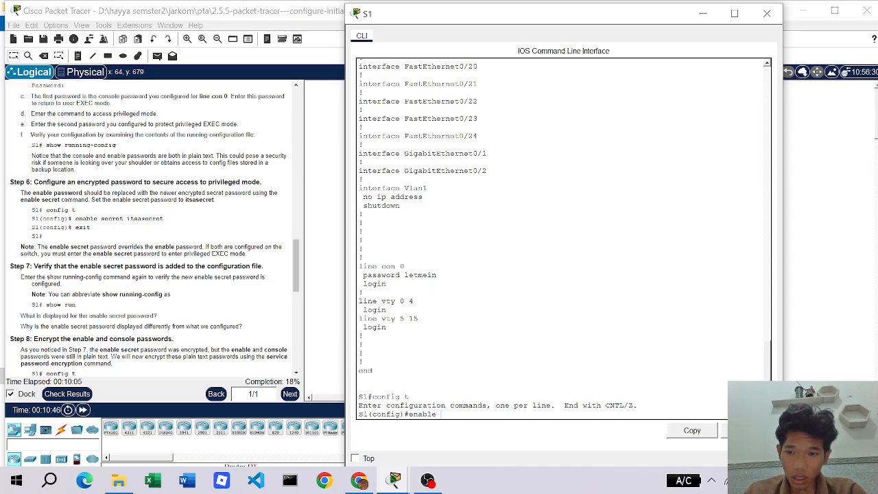
{"action": "type", "text": " secret"}
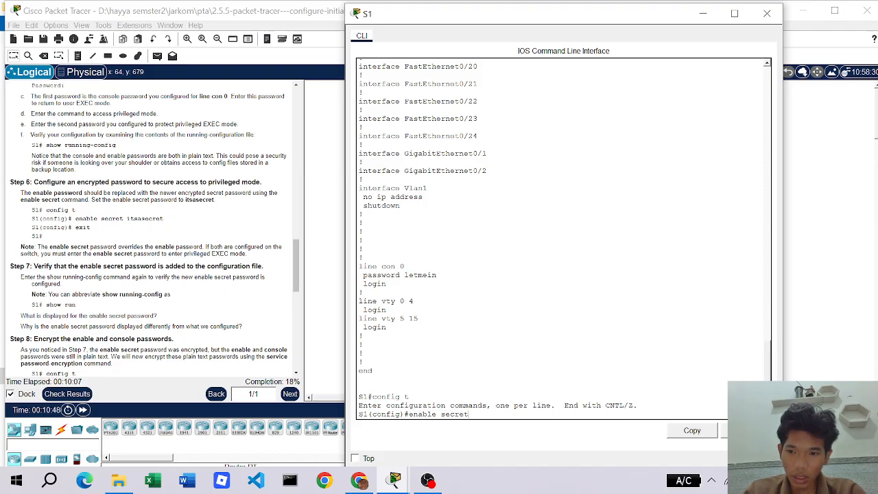
{"action": "type", "text": " its"}
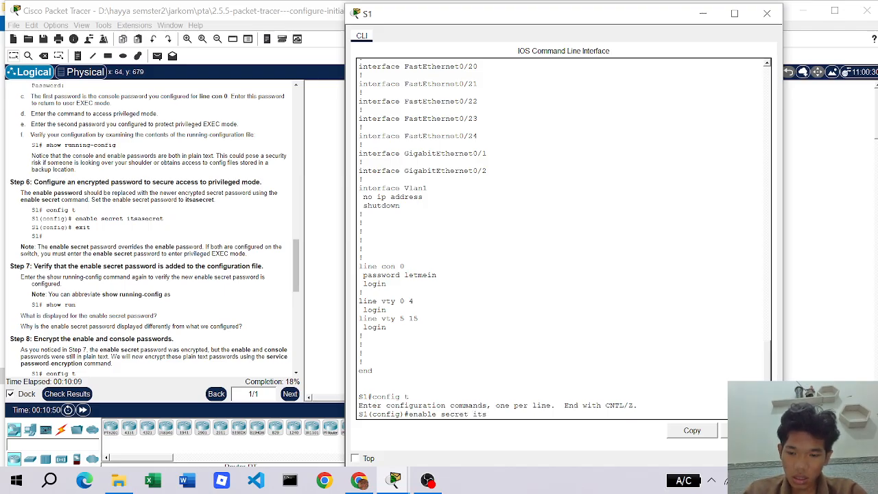
{"action": "type", "text": "asecret"}
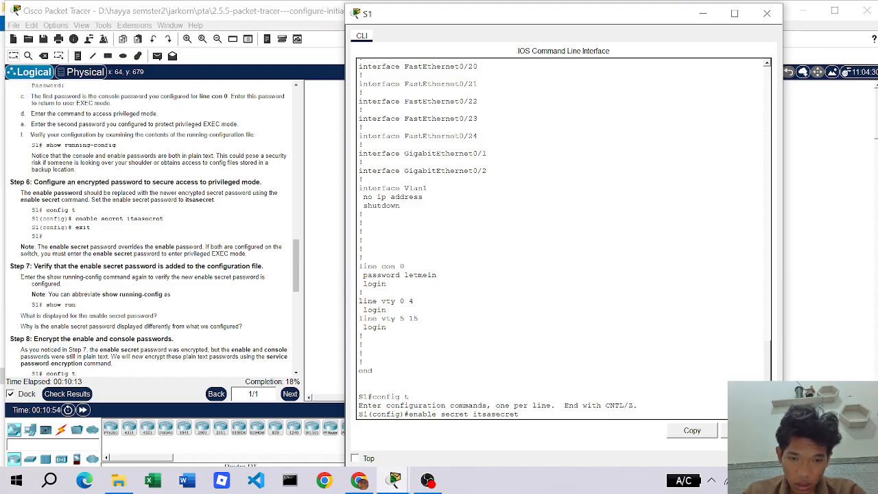
{"action": "key", "text": "Return"}
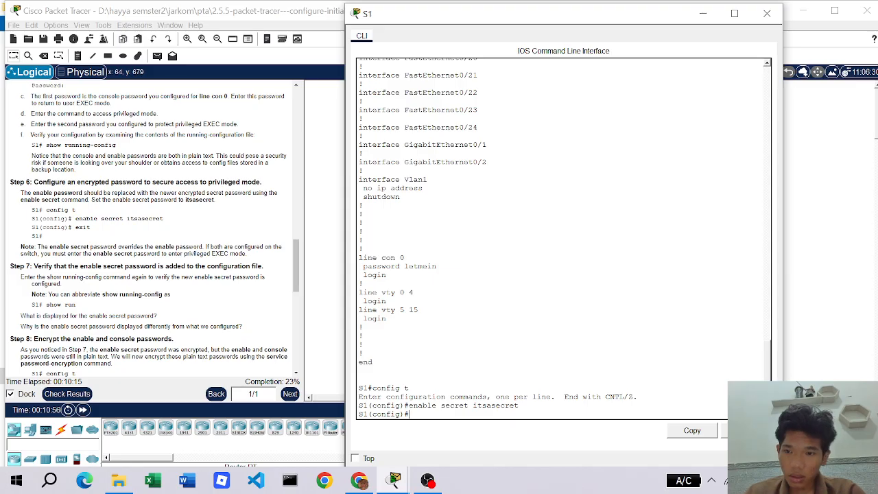
{"action": "type", "text": "exit"}
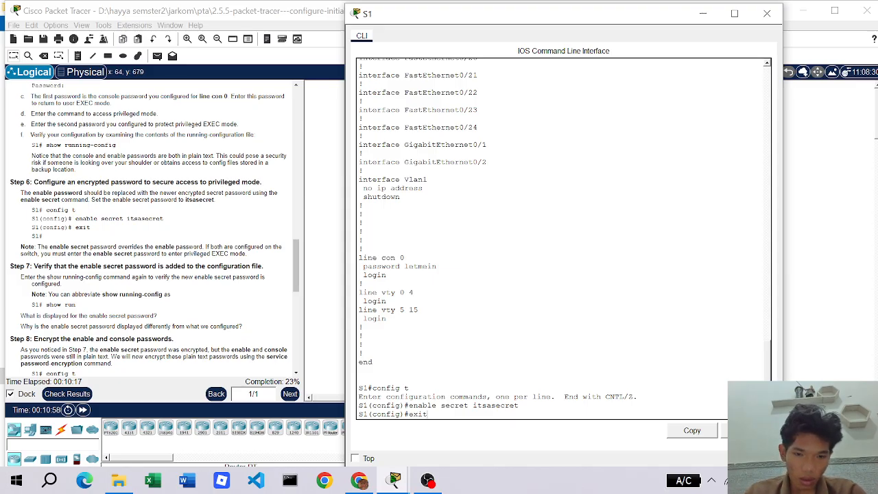
{"action": "key", "text": "Return"}
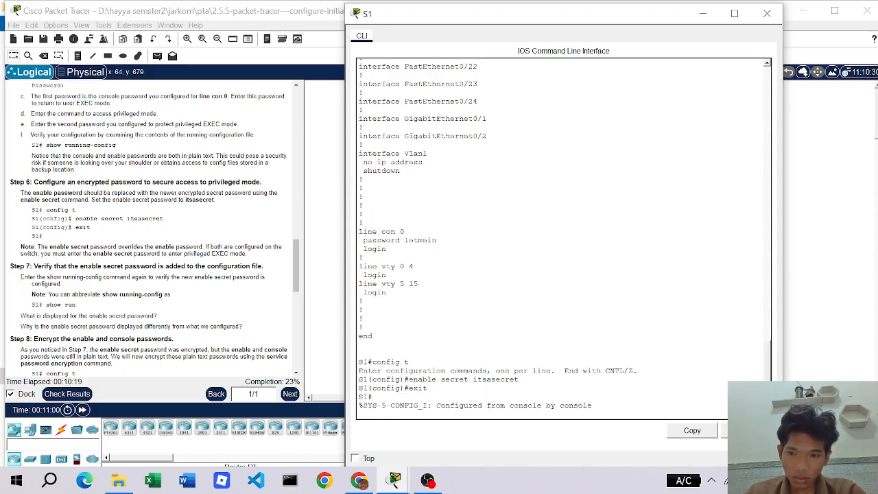
{"action": "key", "text": "Return"}
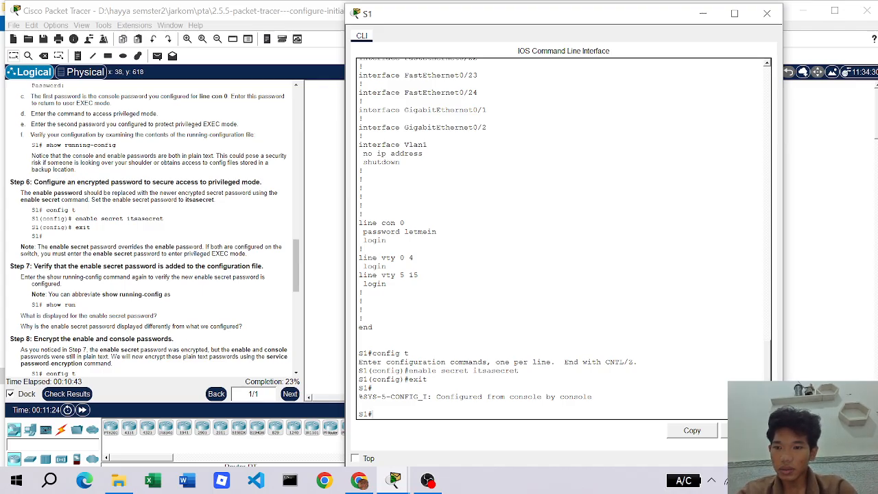
{"action": "scroll", "coordinate": [131, 322], "scroll_direction": "down", "scroll_amount": 1}
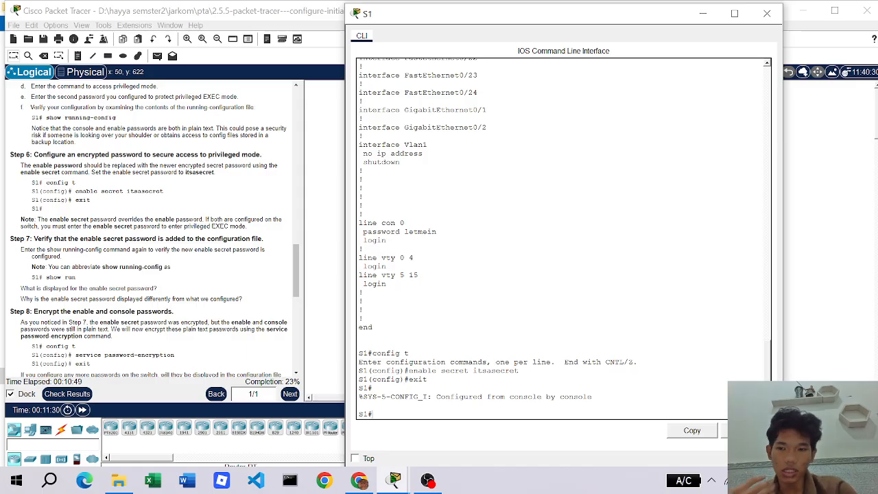
- Display S1's running configuration and highlight the encrypted enable secret hash
{"action": "type", "text": "show"}
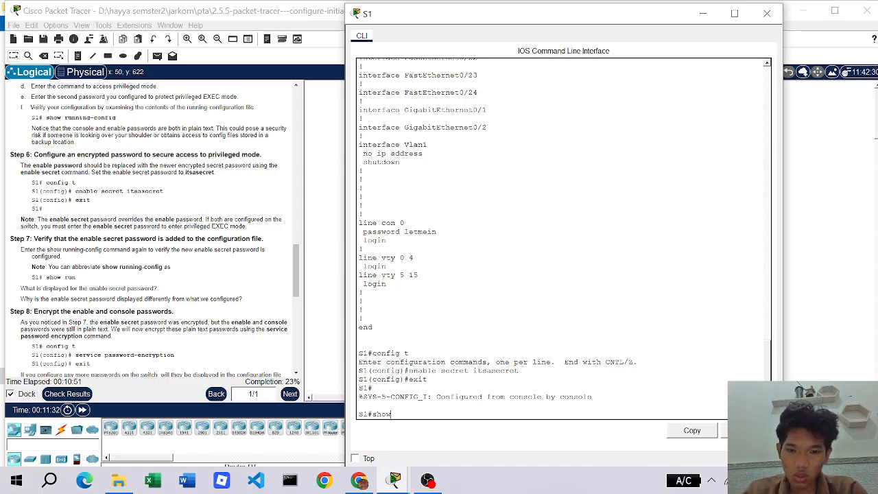
{"action": "type", "text": " run"}
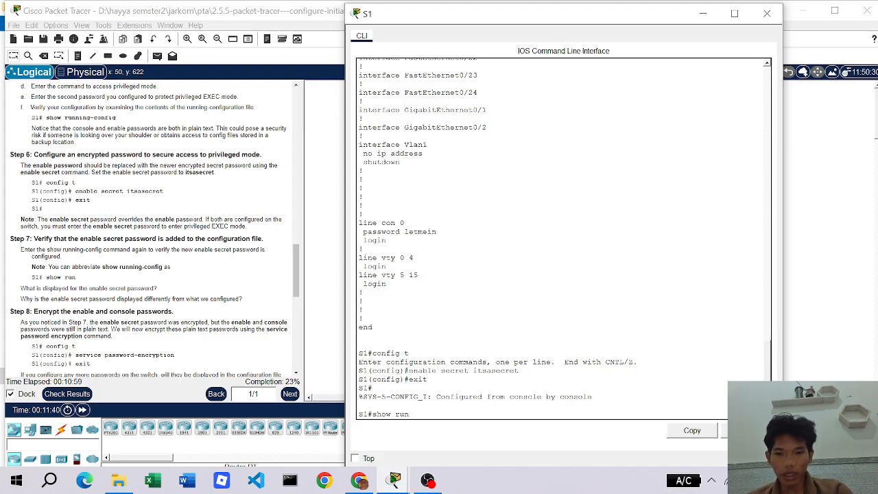
{"action": "key", "text": "Return"}
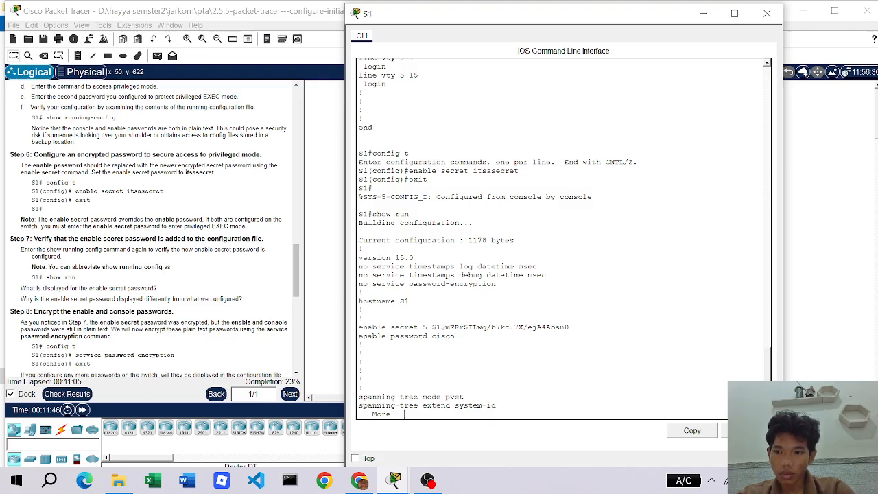
{"action": "scroll", "coordinate": [61, 313], "scroll_direction": "down", "scroll_amount": 1}
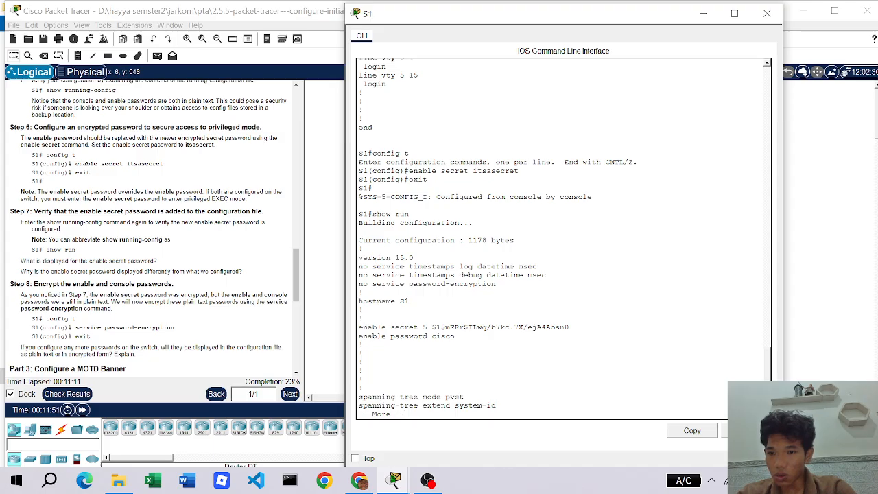
{"action": "left_click_drag", "start_coordinate": [431, 327], "coordinate": [569, 327]}
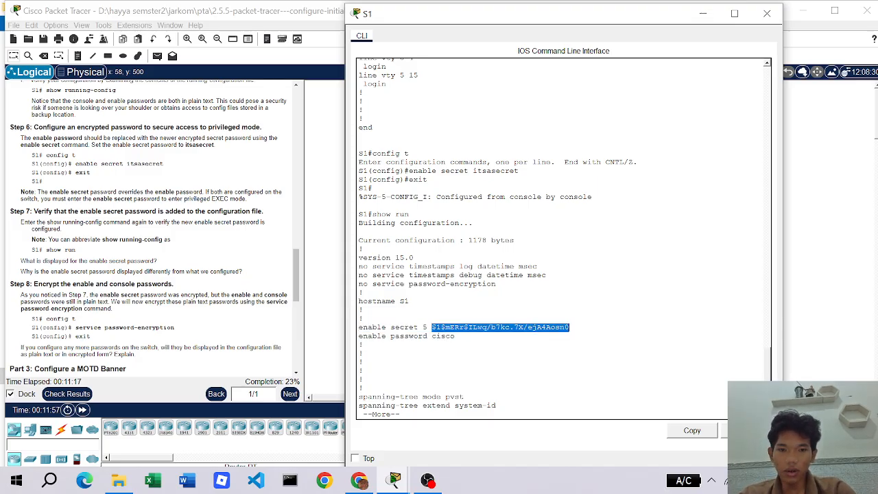
{"action": "left_click", "coordinate": [450, 336]}
{"action": "scroll", "coordinate": [450, 336], "scroll_direction": "down", "scroll_amount": 1}
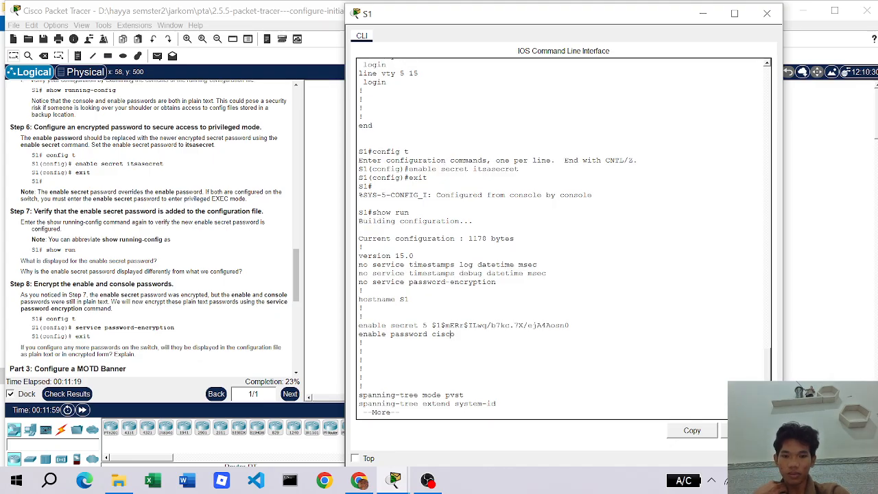
- Page the listing through the FastEthernet interfaces down to GigabitEthernet0/2
{"action": "key", "text": "Return"}
{"action": "key", "text": "Return"}
{"action": "key", "text": "Return"}
{"action": "key", "text": "Return"}
{"action": "key", "text": "Return"}
{"action": "key", "text": "Return"}
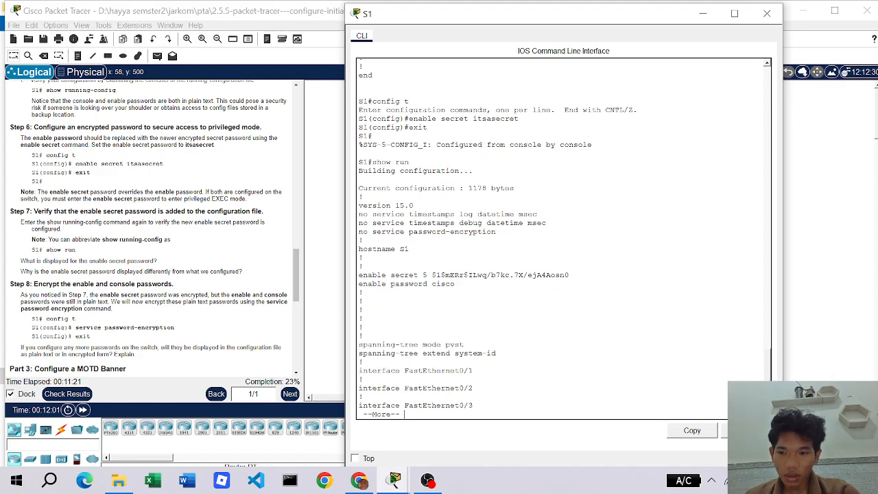
{"action": "key", "text": "Return"}
{"action": "key", "text": "Return"}
{"action": "key", "text": "Return"}
{"action": "key", "text": "Return"}
{"action": "key", "text": "Return"}
{"action": "key", "text": "Return"}
{"action": "key", "text": "Return"}
{"action": "key", "text": "Return"}
{"action": "key", "text": "Return"}
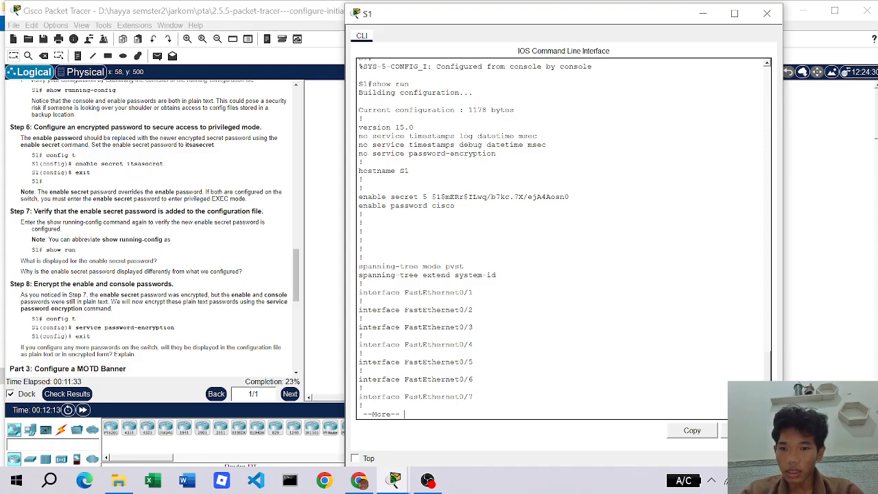
{"action": "key", "text": "Return"}
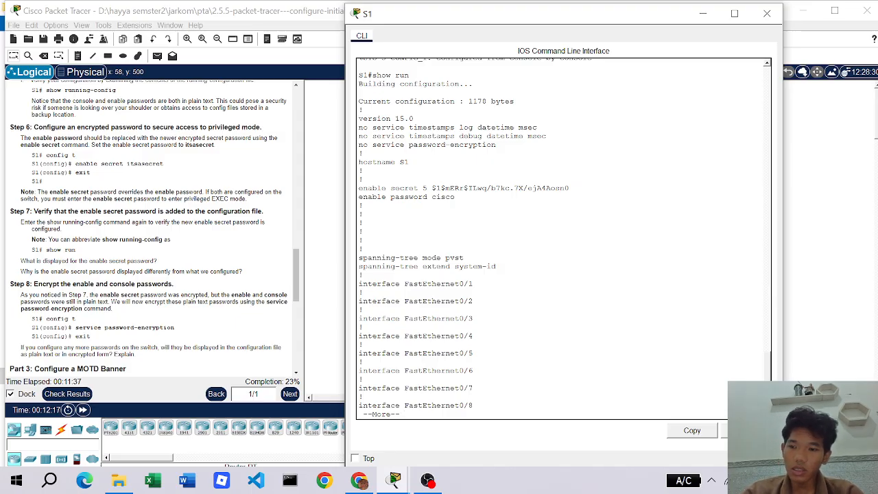
{"action": "key", "text": "Return"}
{"action": "key", "text": "Return"}
{"action": "key", "text": "Return"}
{"action": "key", "text": "Return"}
{"action": "key", "text": "Return"}
{"action": "key", "text": "Return"}
{"action": "key", "text": "Return"}
{"action": "key", "text": "Return"}
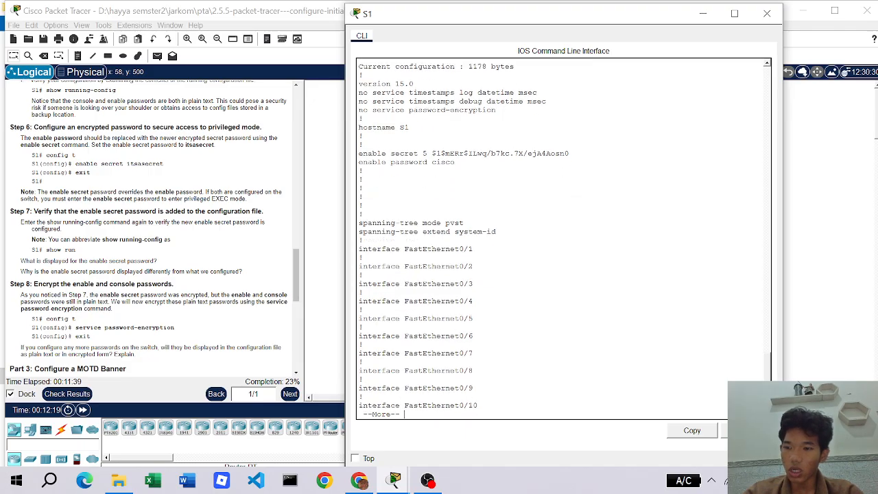
{"action": "key", "text": "Return"}
{"action": "key", "text": "Return"}
{"action": "key", "text": "Return"}
{"action": "key", "text": "Return"}
{"action": "key", "text": "Return"}
{"action": "key", "text": "Return"}
{"action": "key", "text": "Return"}
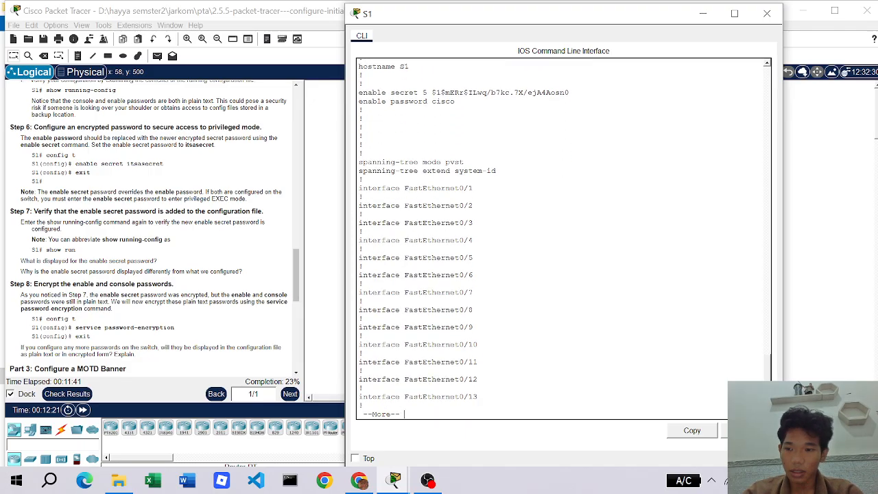
{"action": "key", "text": "Return"}
{"action": "key", "text": "Return"}
{"action": "key", "text": "Return"}
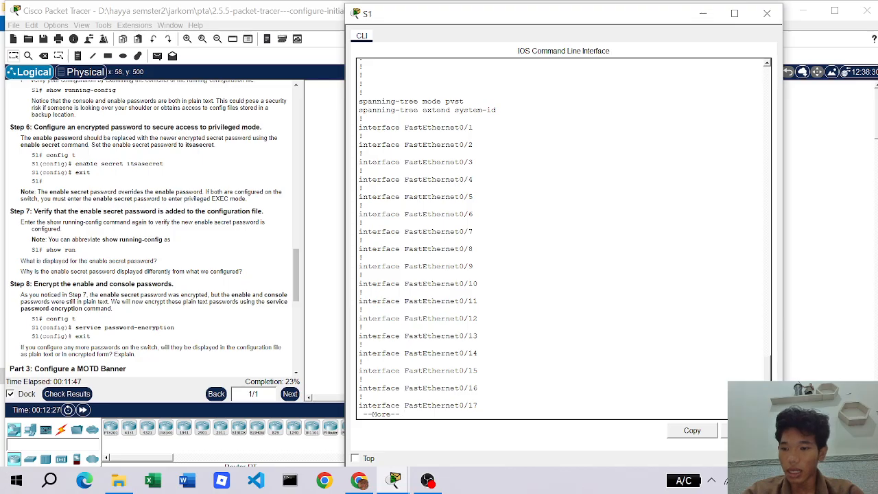
{"action": "key", "text": "Return"}
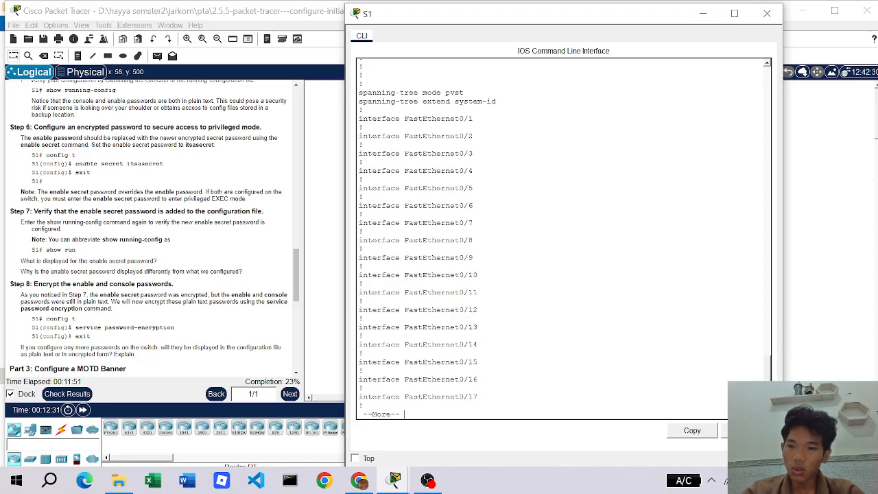
{"action": "key", "text": "Return"}
{"action": "key", "text": "Return"}
{"action": "key", "text": "Return"}
{"action": "key", "text": "Return"}
{"action": "key", "text": "Return"}
{"action": "key", "text": "Return"}
{"action": "key", "text": "Return"}
{"action": "key", "text": "Return"}
{"action": "key", "text": "Return"}
{"action": "key", "text": "Return"}
{"action": "key", "text": "Return"}
{"action": "key", "text": "Return"}
{"action": "key", "text": "Return"}
{"action": "key", "text": "Return"}
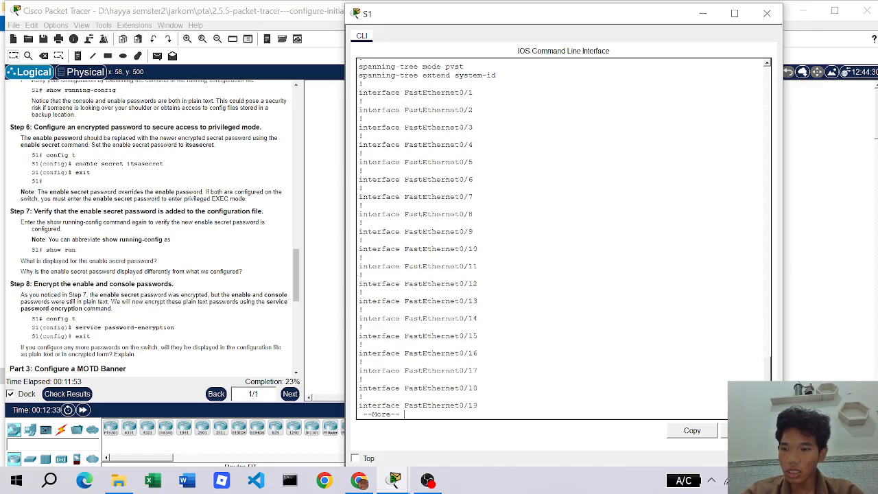
{"action": "key", "text": "Return"}
{"action": "key", "text": "Return"}
{"action": "key", "text": "Return"}
{"action": "key", "text": "Return"}
{"action": "key", "text": "Return"}
{"action": "key", "text": "Return"}
{"action": "key", "text": "Return"}
{"action": "key", "text": "Return"}
{"action": "key", "text": "Return"}
{"action": "key", "text": "Return"}
{"action": "key", "text": "Return"}
{"action": "key", "text": "Return"}
{"action": "key", "text": "Return"}
{"action": "key", "text": "Return"}
{"action": "key", "text": "Return"}
{"action": "key", "text": "Return"}
{"action": "key", "text": "Return"}
{"action": "key", "text": "Return"}
{"action": "key", "text": "Return"}
{"action": "key", "text": "Return"}
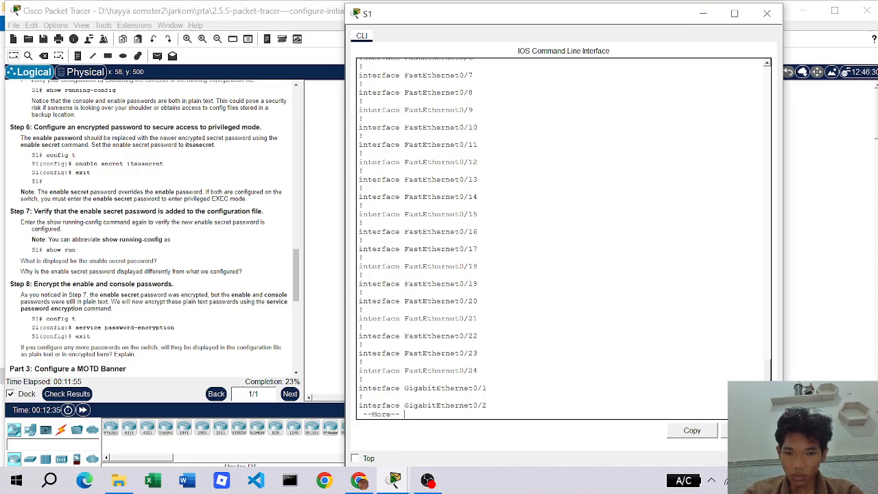
{"action": "key", "text": "Return"}
{"action": "key", "text": "Return"}
{"action": "key", "text": "Return"}
{"action": "key", "text": "Return"}
{"action": "key", "text": "Return"}
{"action": "key", "text": "Return"}
{"action": "key", "text": "Return"}
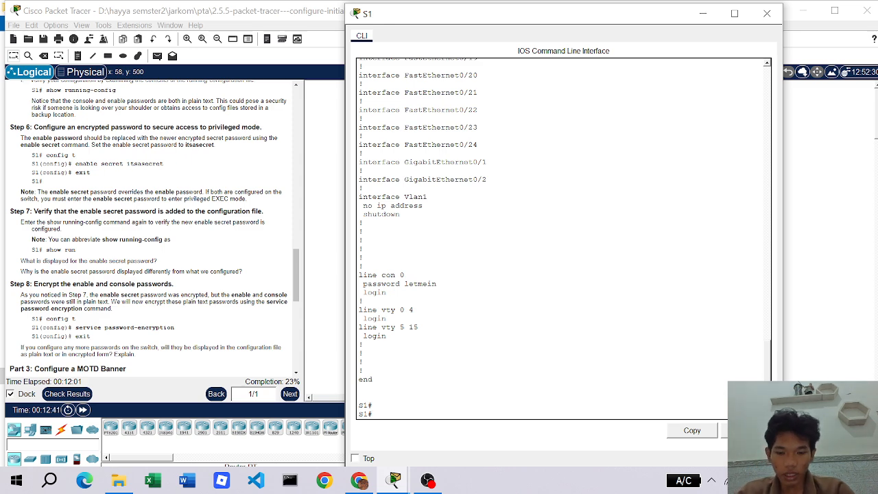
- Enable service password-encryption in global config on S1 and return to the S1# prompt
{"action": "type", "text": "confi"}
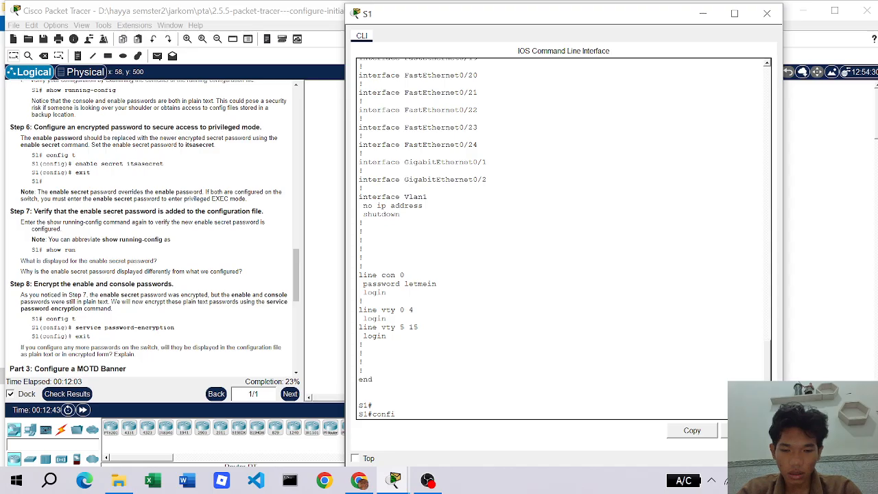
{"action": "type", "text": "g t"}
{"action": "key", "text": "Return"}
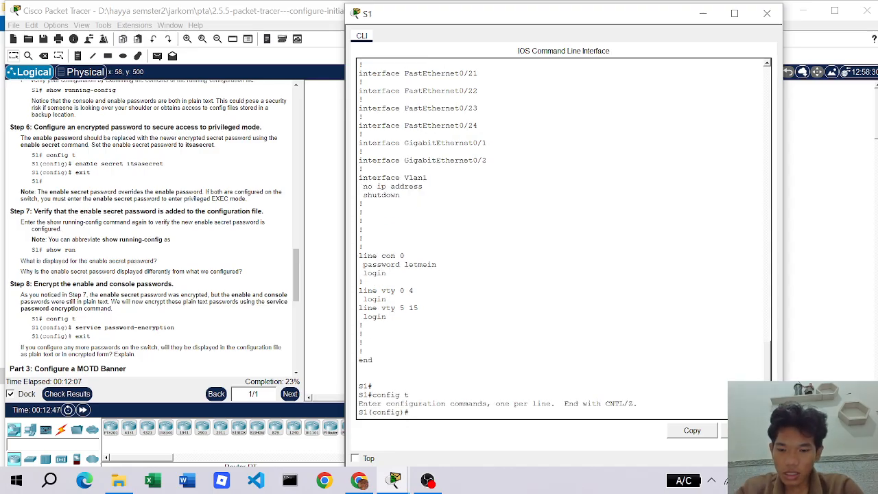
{"action": "type", "text": "service"}
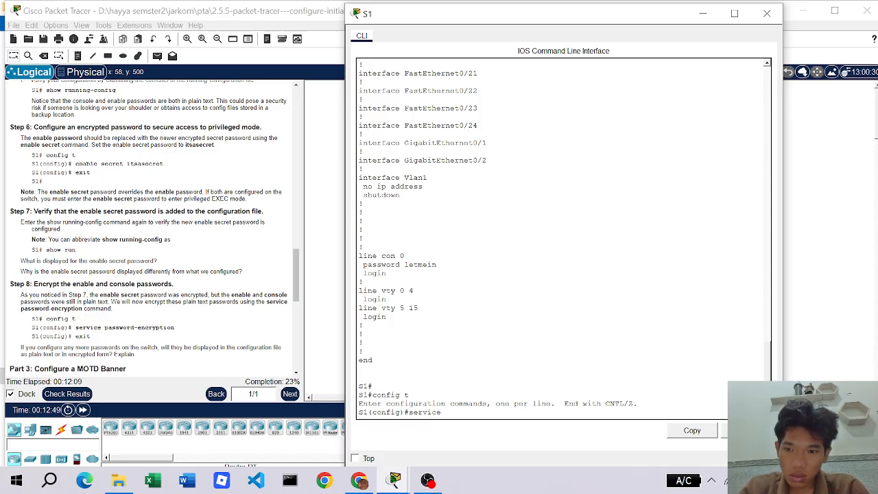
{"action": "type", "text": " password"}
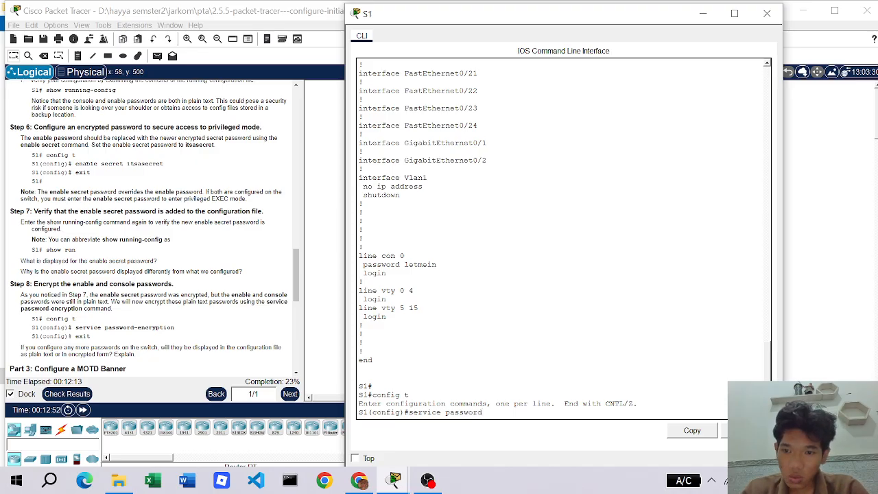
{"action": "type", "text": "-enc"}
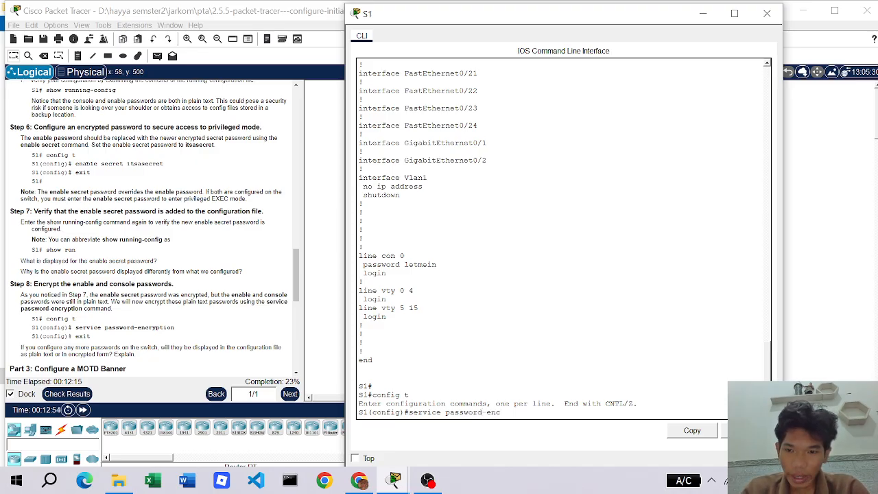
{"action": "type", "text": "ryp"}
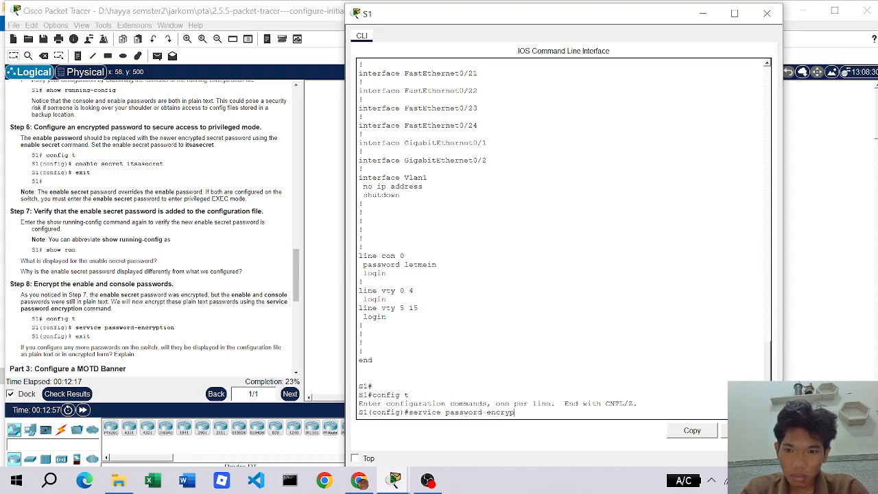
{"action": "type", "text": "tio"}
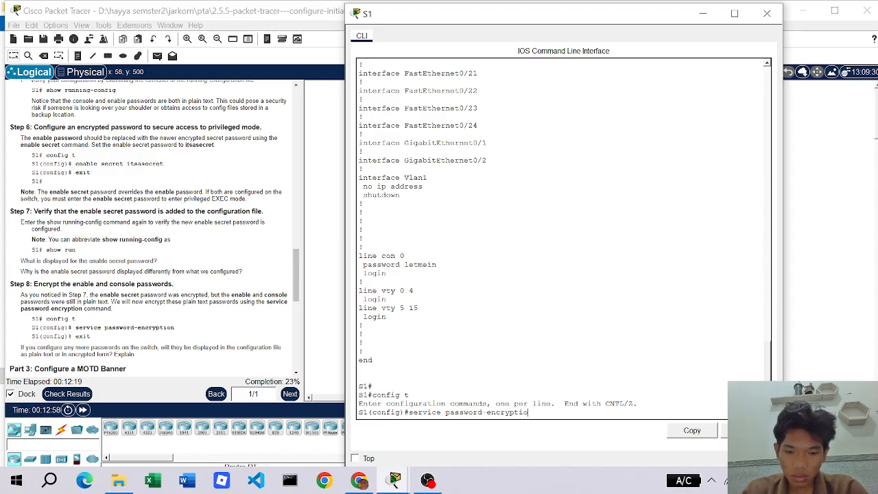
{"action": "type", "text": "n"}
{"action": "key", "text": "Return"}
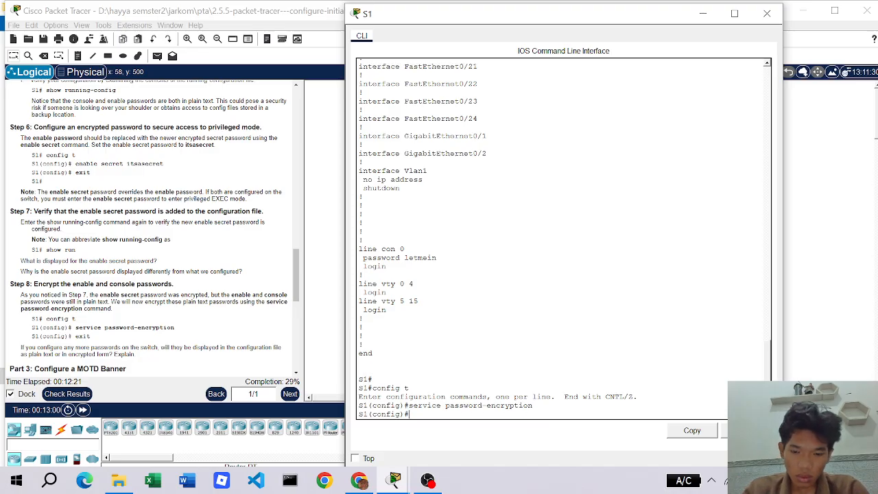
{"action": "type", "text": "exit"}
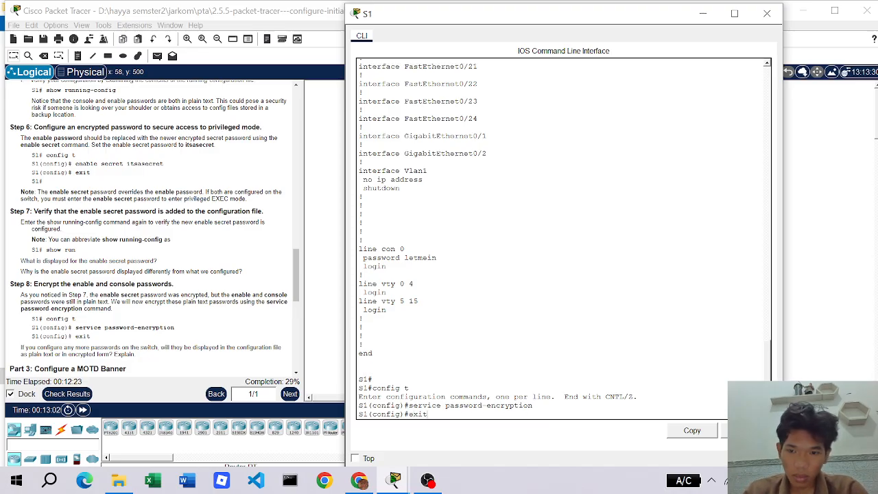
{"action": "key", "text": "Return"}
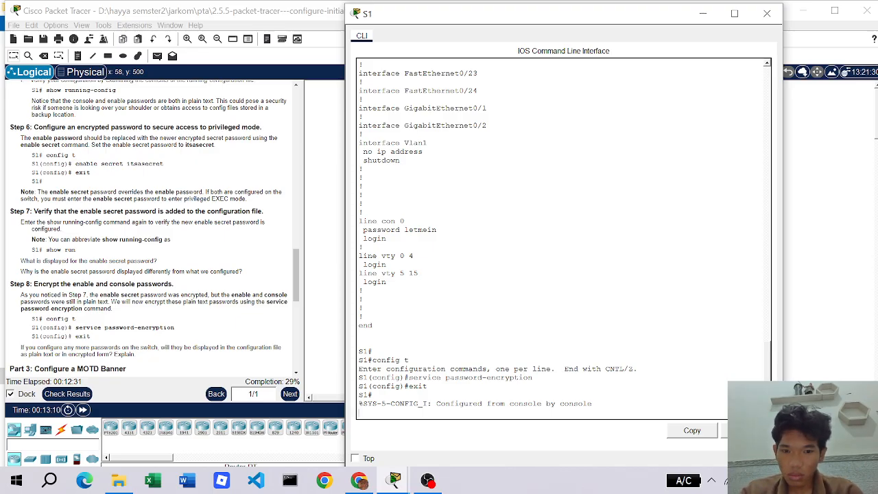
{"action": "key", "text": "Return"}
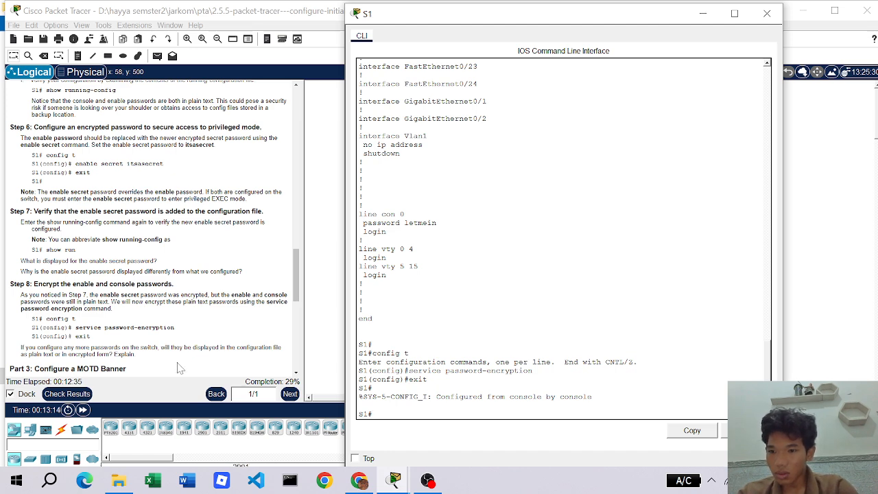
{"action": "scroll", "coordinate": [180, 367], "scroll_direction": "down", "scroll_amount": 1}
{"action": "scroll", "coordinate": [161, 350], "scroll_direction": "down", "scroll_amount": 1}
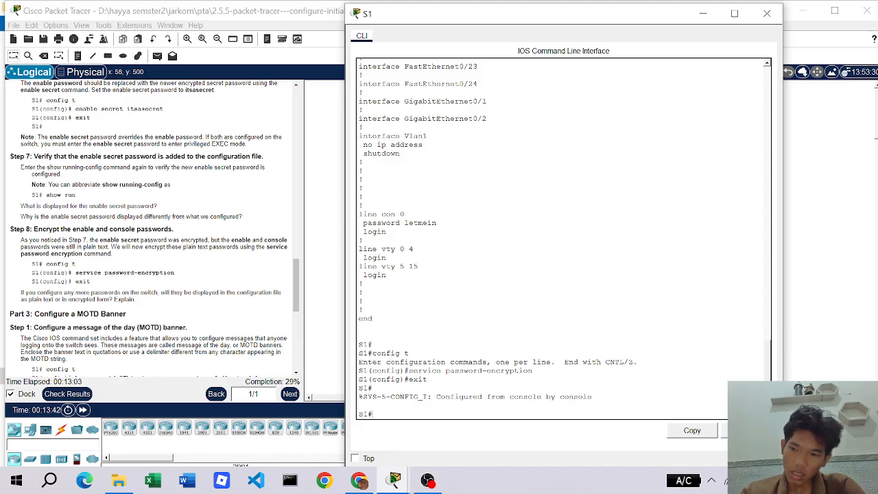
{"action": "scroll", "coordinate": [154, 227], "scroll_direction": "down", "scroll_amount": 1}
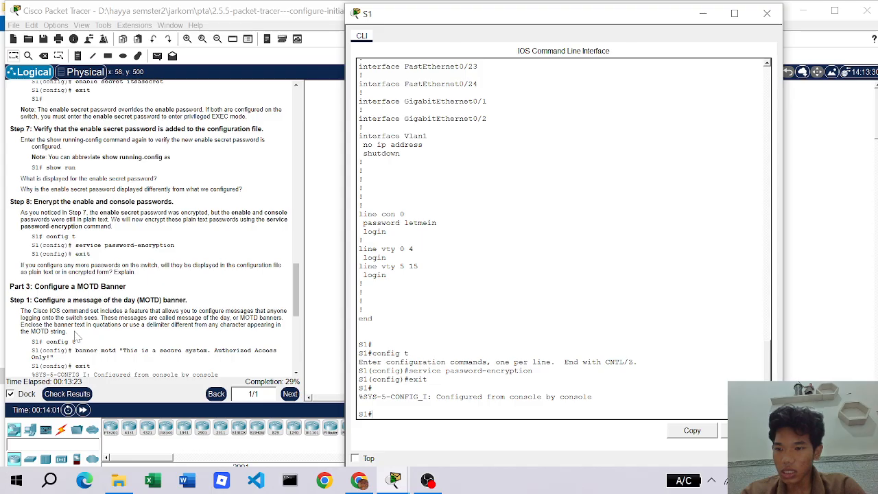
{"action": "scroll", "coordinate": [76, 336], "scroll_direction": "down", "scroll_amount": 1}
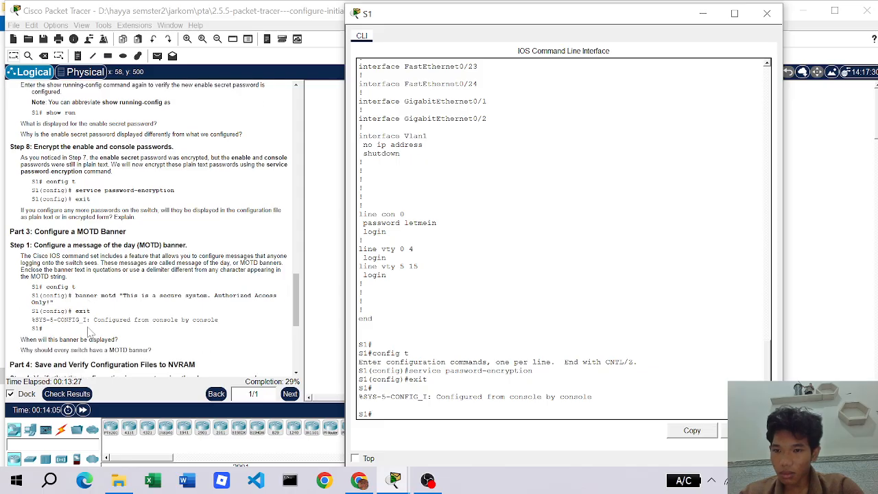
{"action": "scroll", "coordinate": [89, 334], "scroll_direction": "down", "scroll_amount": 1}
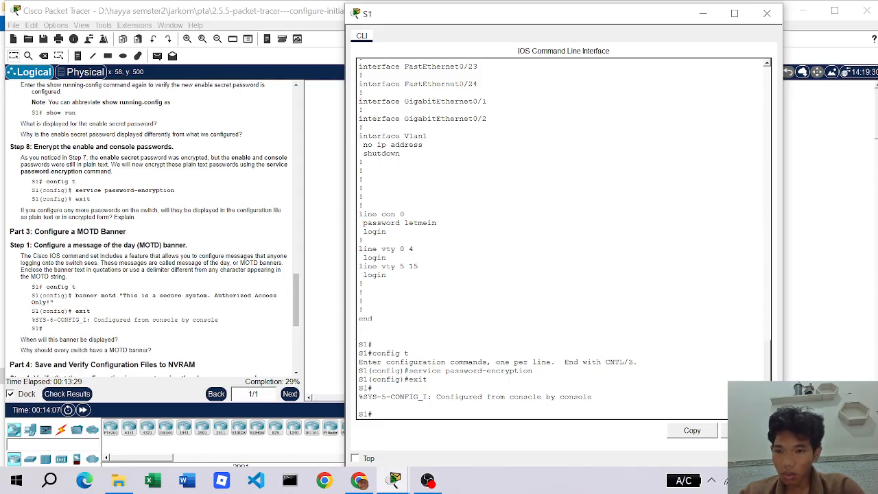
{"action": "scroll", "coordinate": [78, 254], "scroll_direction": "down", "scroll_amount": 2}
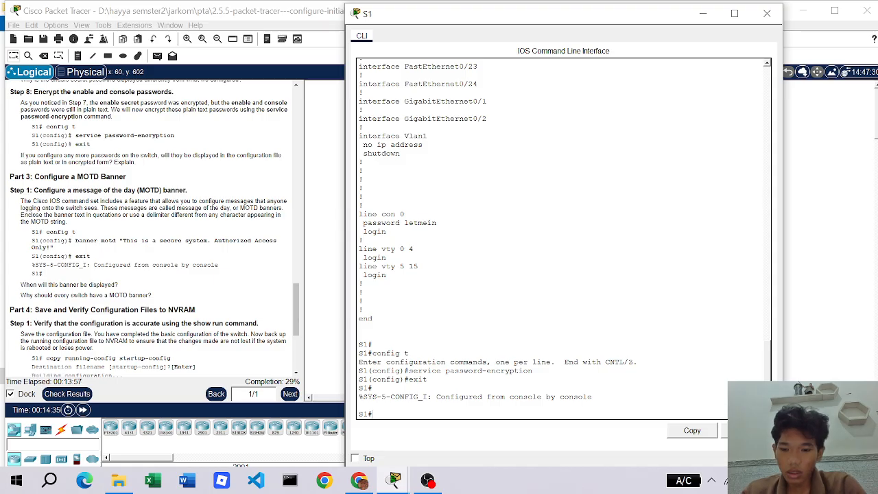
- Configure S1's banner motd as "this is a secure system. authorized access only!" and exit config mode
{"action": "type", "text": "co"}
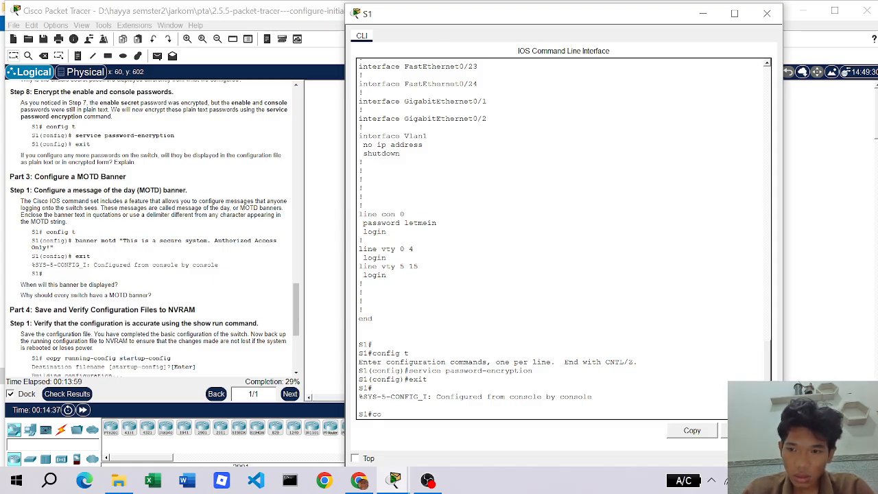
{"action": "type", "text": "nfig t"}
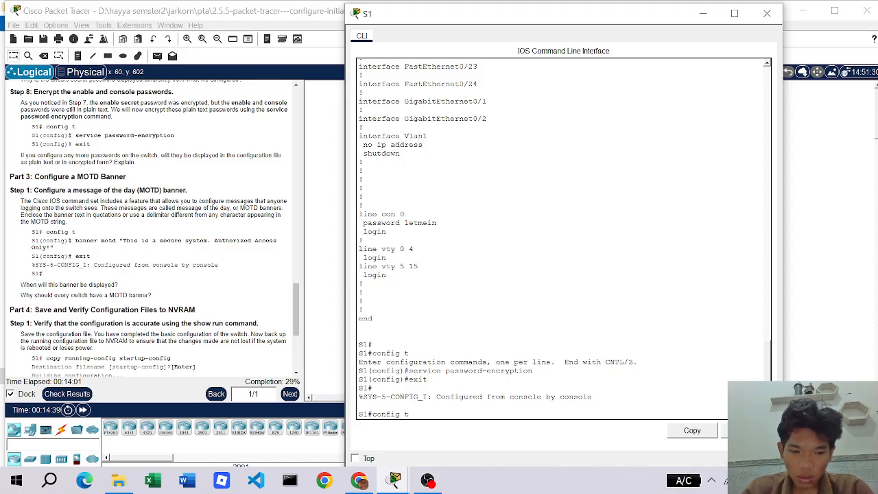
{"action": "key", "text": "Return"}
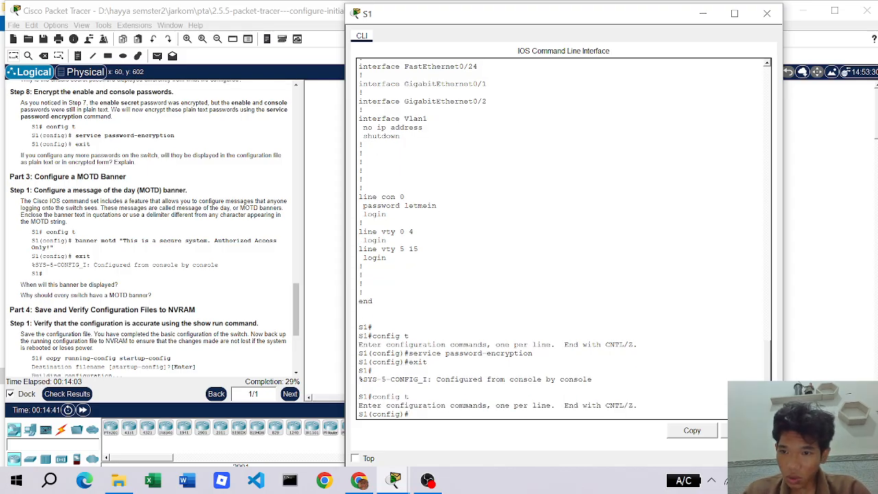
{"action": "type", "text": "banne"}
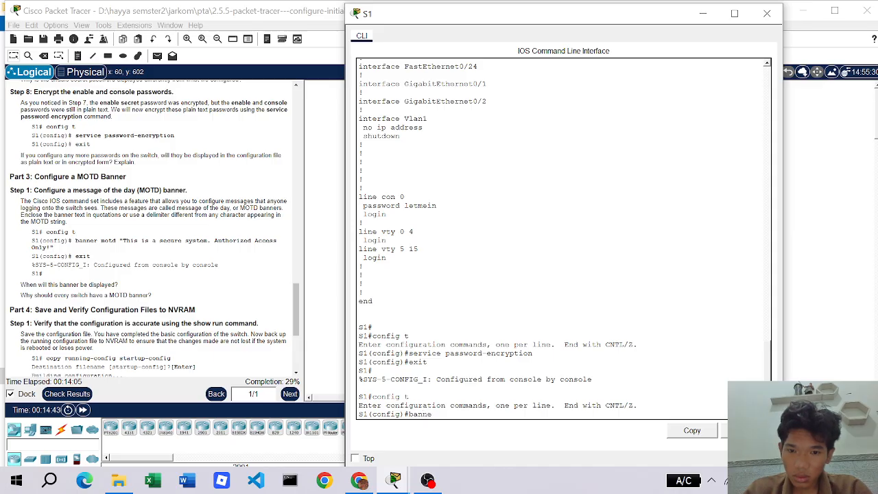
{"action": "type", "text": "r mo"}
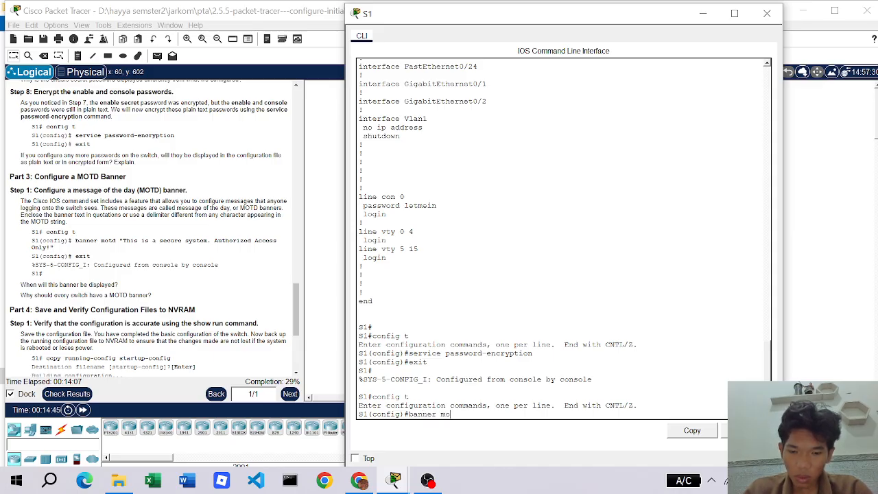
{"action": "type", "text": "td \"\""}
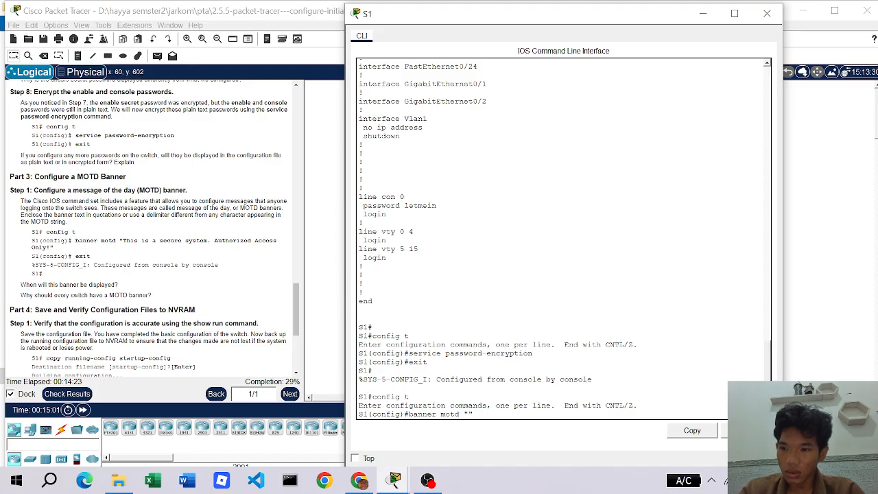
{"action": "type", "text": "ini"}
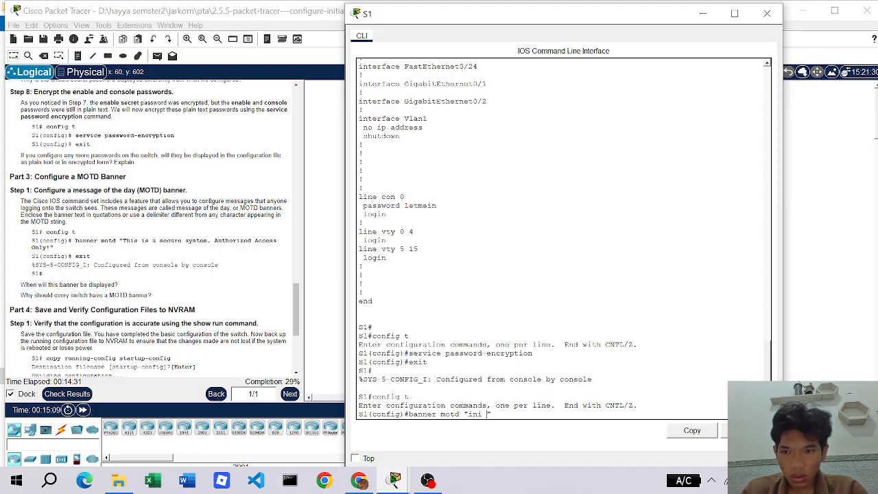
{"action": "key", "text": "BackSpace"}
{"action": "key", "text": "BackSpace"}
{"action": "key", "text": "BackSpace"}
{"action": "key", "text": "BackSpace"}
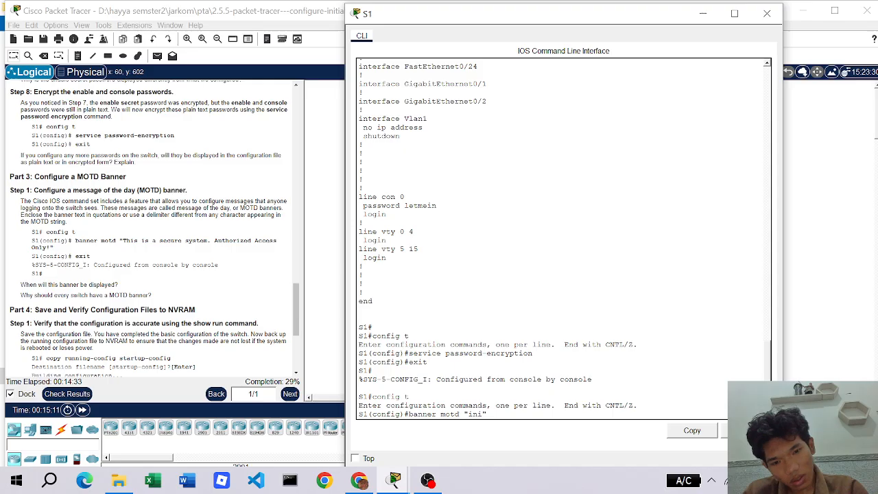
{"action": "type", "text": "this "}
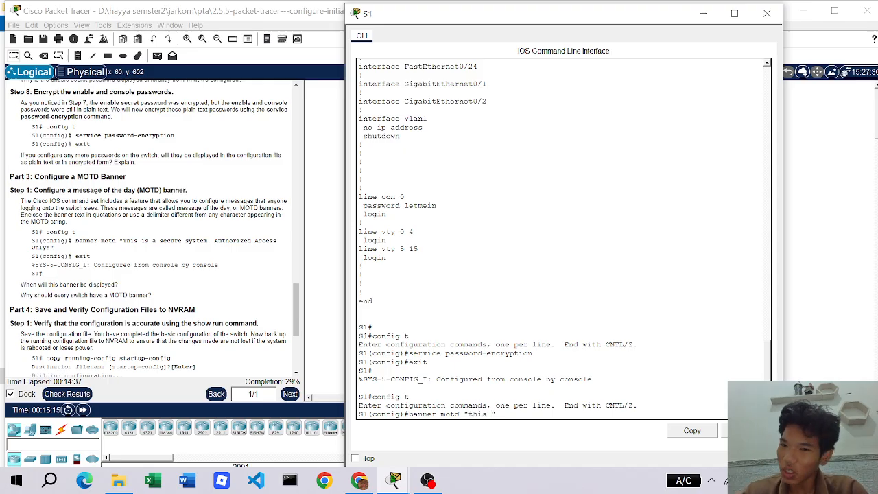
{"action": "type", "text": "is a se"}
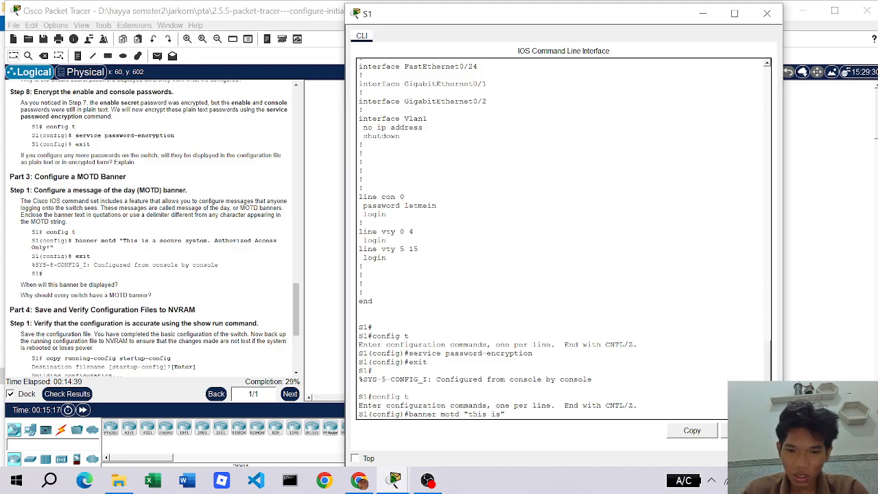
{"action": "type", "text": "cure "}
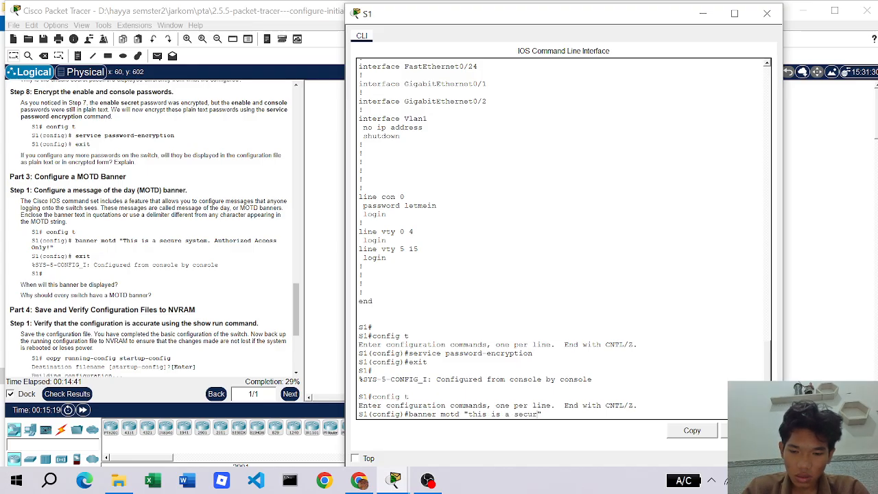
{"action": "type", "text": "system\""}
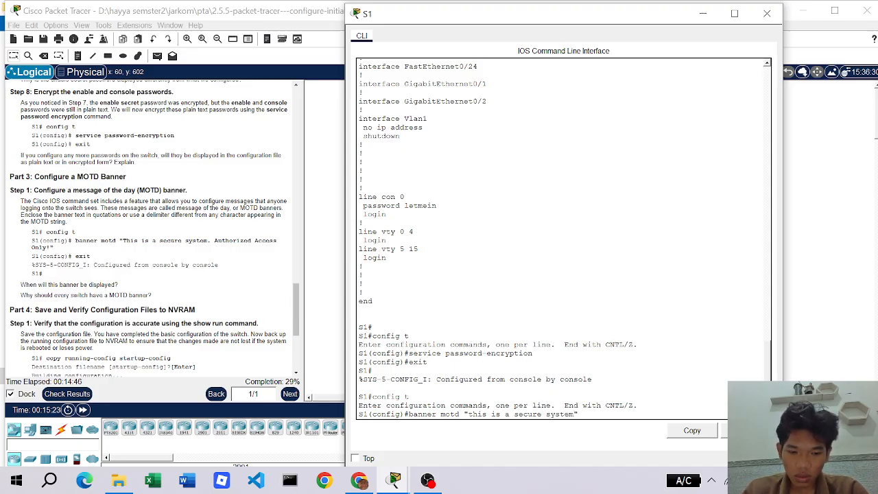
{"action": "key", "text": "Left"}
{"action": "type", "text": ". aut"}
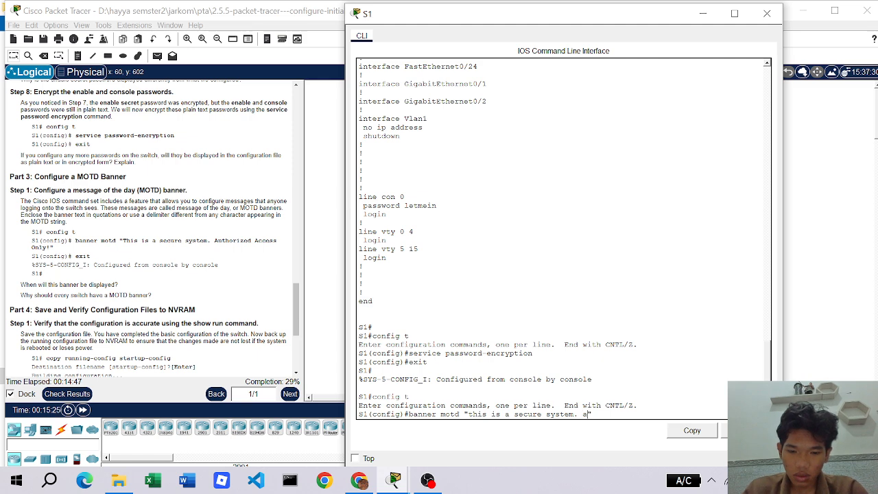
{"action": "type", "text": "hori"}
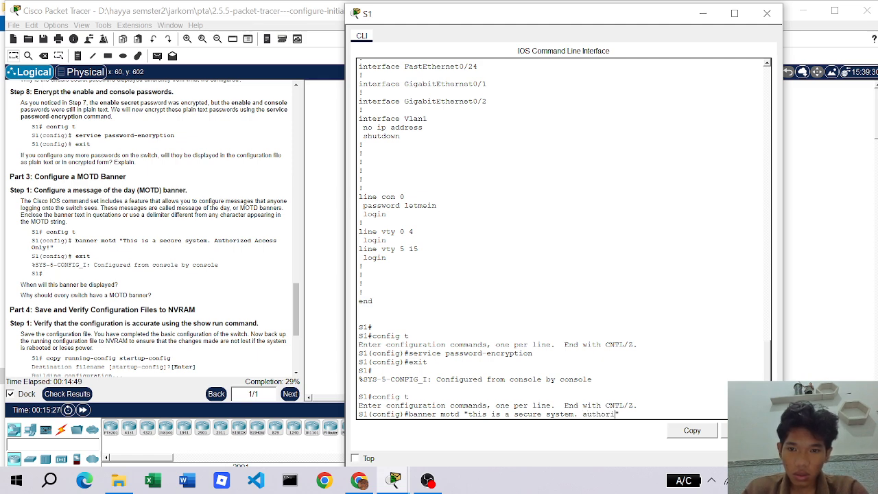
{"action": "type", "text": "zed "}
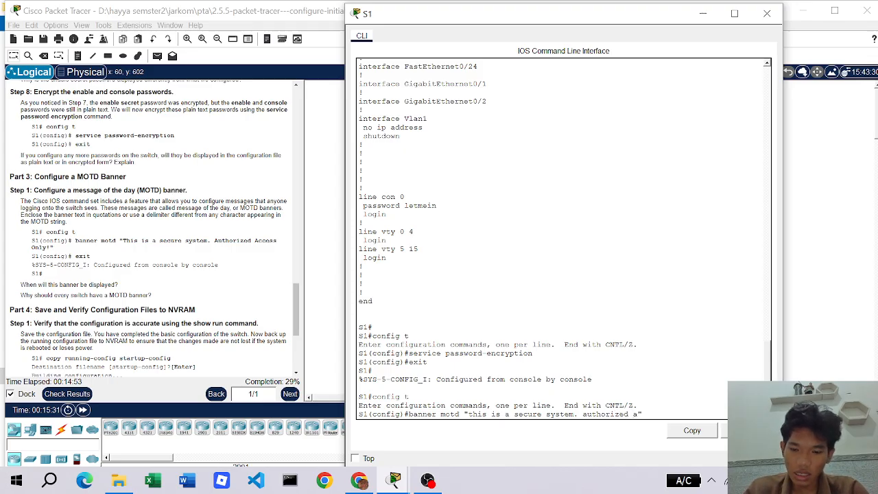
{"action": "type", "text": "access"}
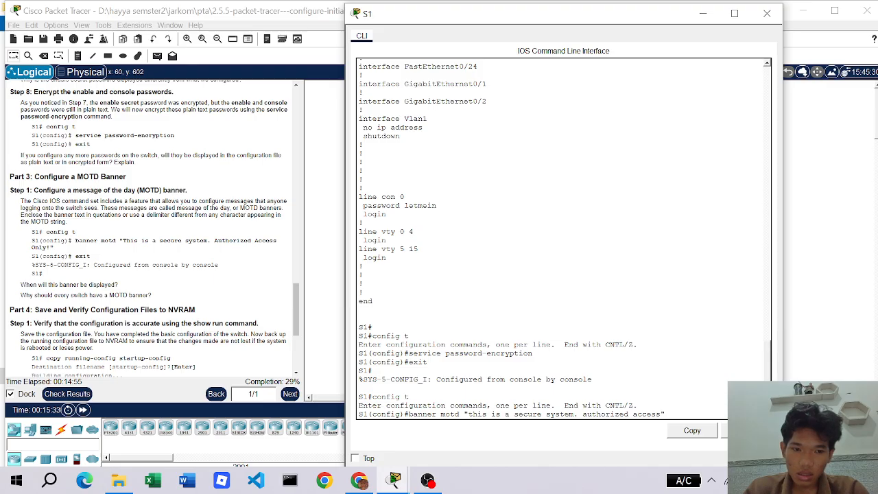
{"action": "type", "text": " c"}
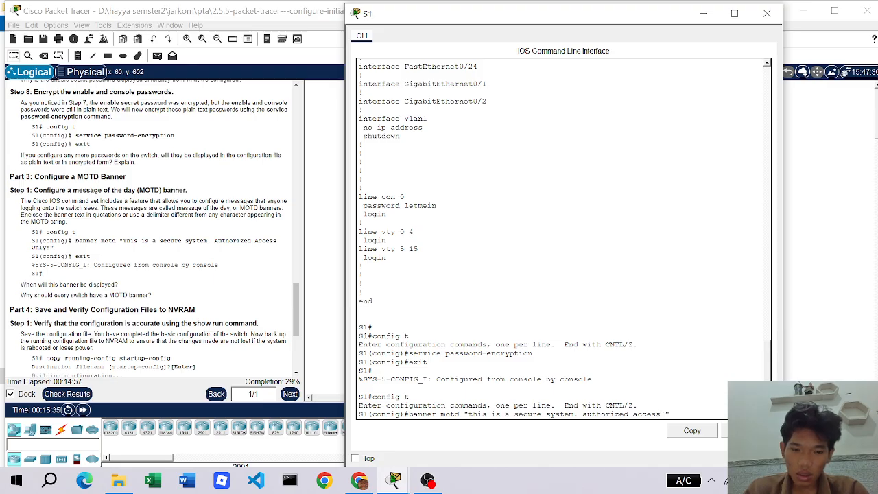
{"action": "type", "text": "nly"}
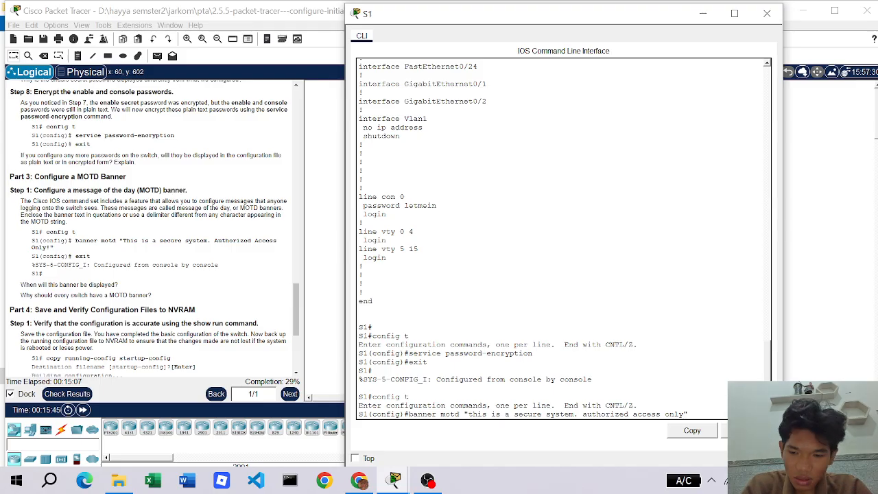
{"action": "type", "text": "!\""}
{"action": "key", "text": "Return"}
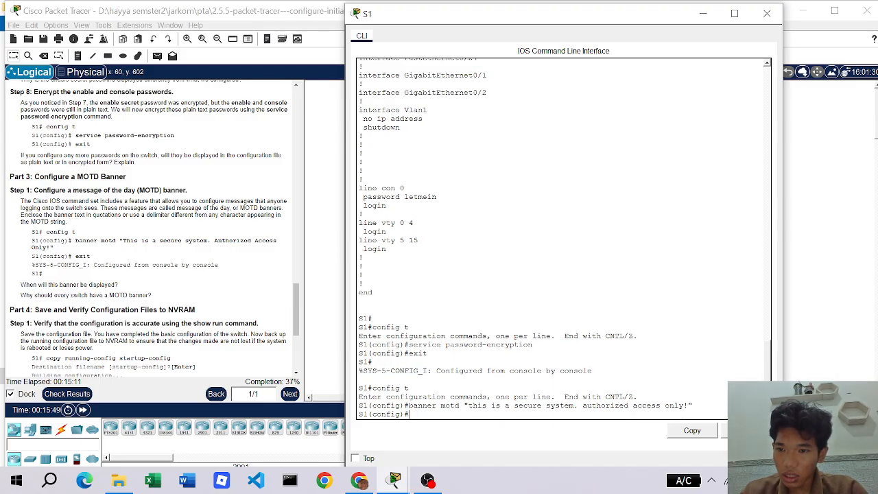
{"action": "type", "text": "exit"}
{"action": "key", "text": "Return"}
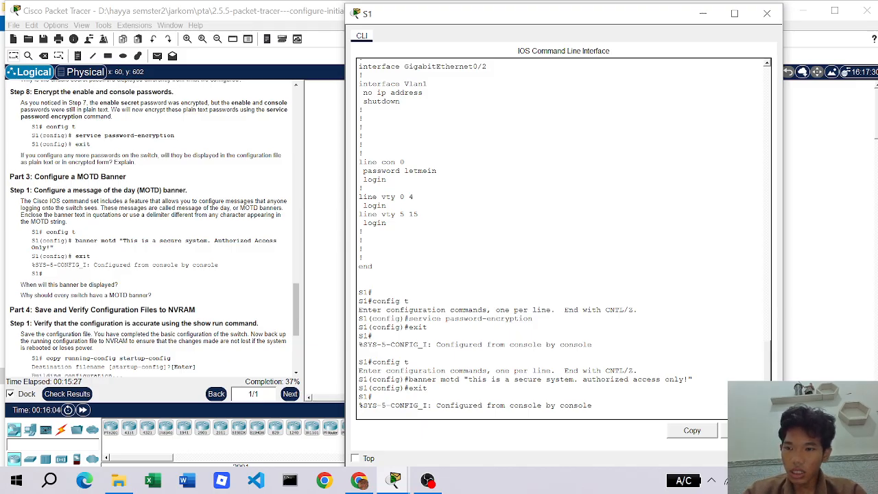
- Exit S1's privileged session to log out of the console
{"action": "key", "text": "Return"}
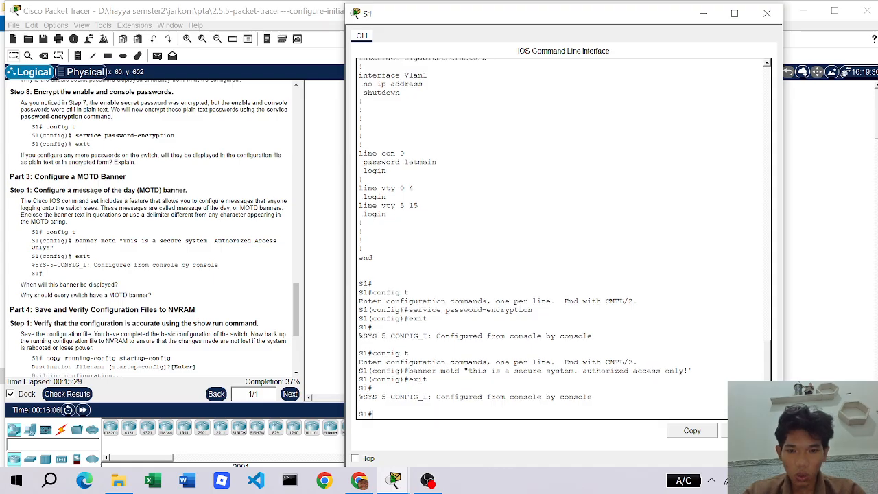
{"action": "type", "text": "exit"}
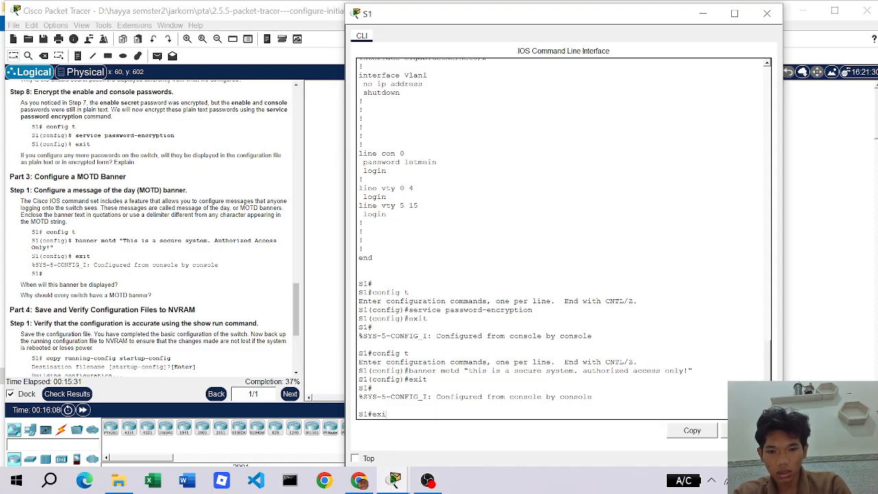
{"action": "key", "text": "Return"}
{"action": "key", "text": "Return"}
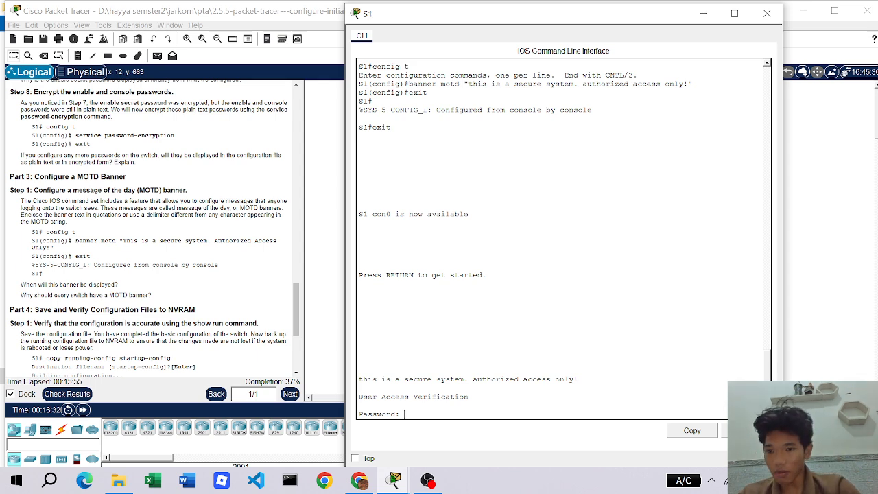
- Log back into S1's console with the console password, showing the MOTD banner
{"action": "scroll", "coordinate": [46, 268], "scroll_direction": "down", "scroll_amount": 2}
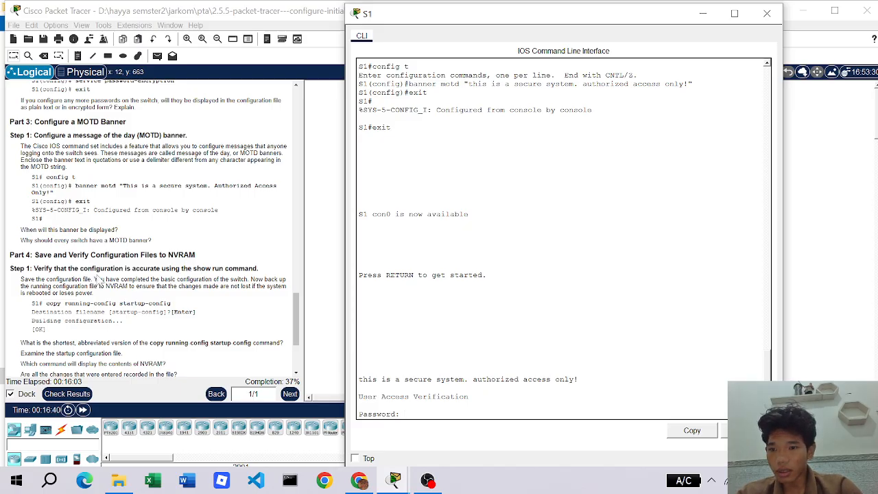
{"action": "scroll", "coordinate": [101, 281], "scroll_direction": "down", "scroll_amount": 1}
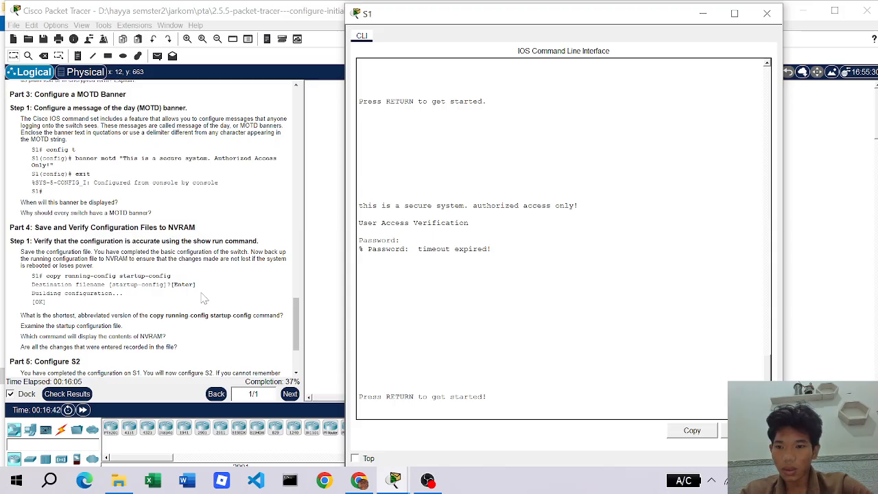
{"action": "scroll", "coordinate": [183, 278], "scroll_direction": "down", "scroll_amount": 1}
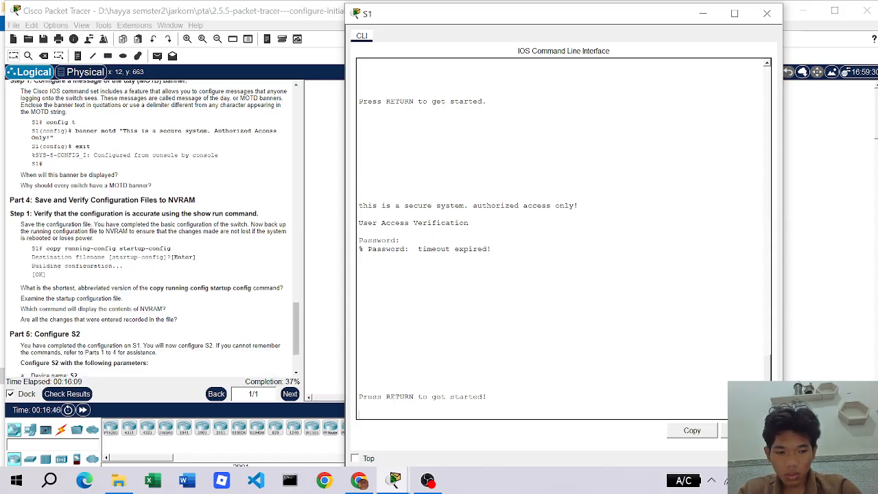
{"action": "key", "text": "Return"}
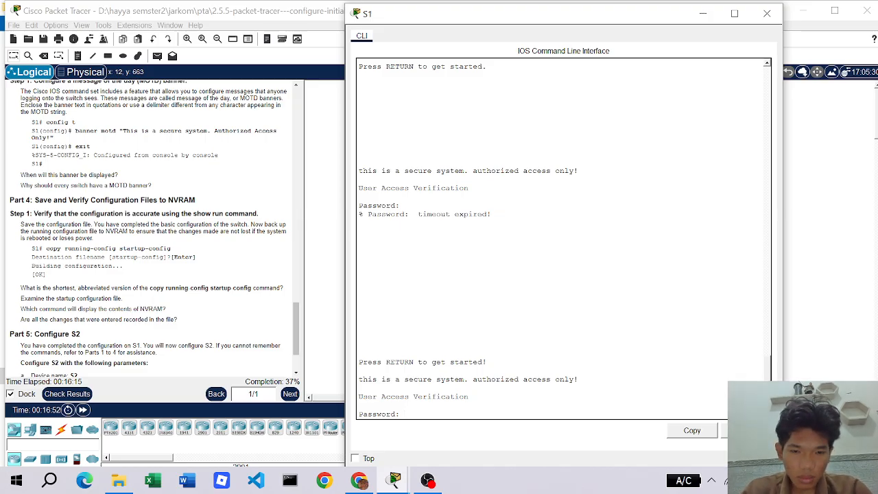
{"action": "key", "text": "Return"}
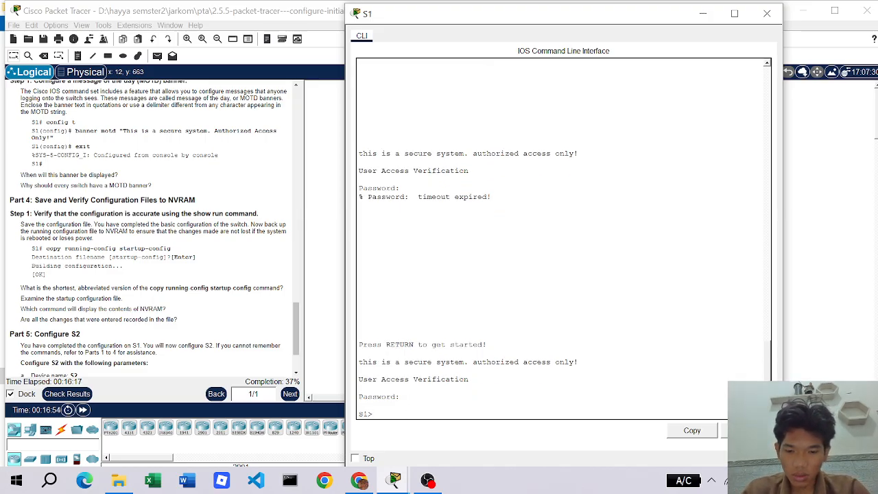
- Run enable and submit the enable secret password, retrying after failed attempts
{"action": "type", "text": "enab"}
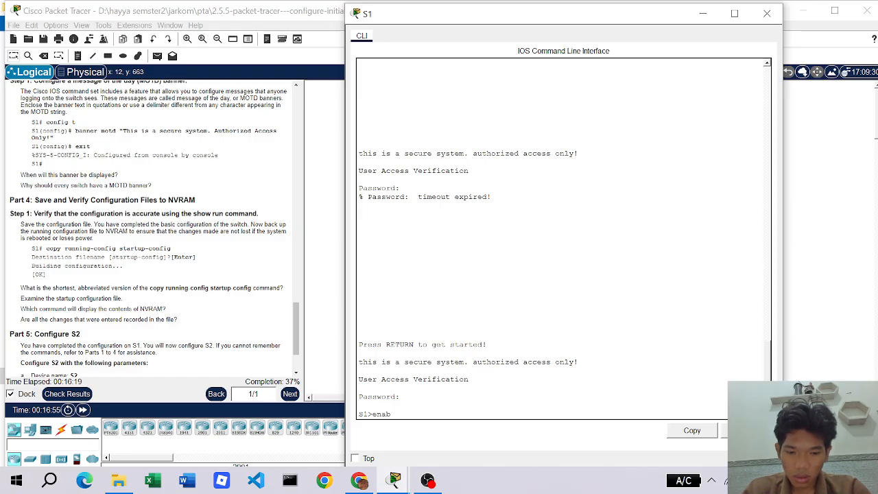
{"action": "type", "text": "le"}
{"action": "key", "text": "Return"}
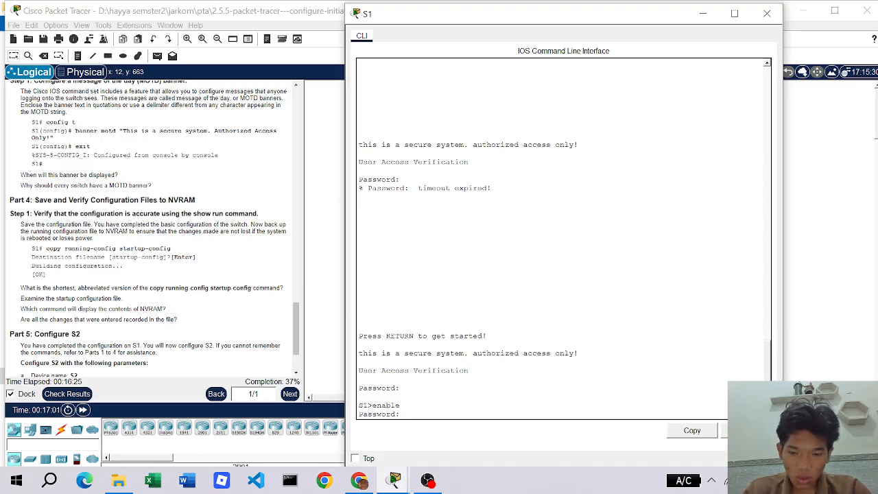
{"action": "key", "text": "Return"}
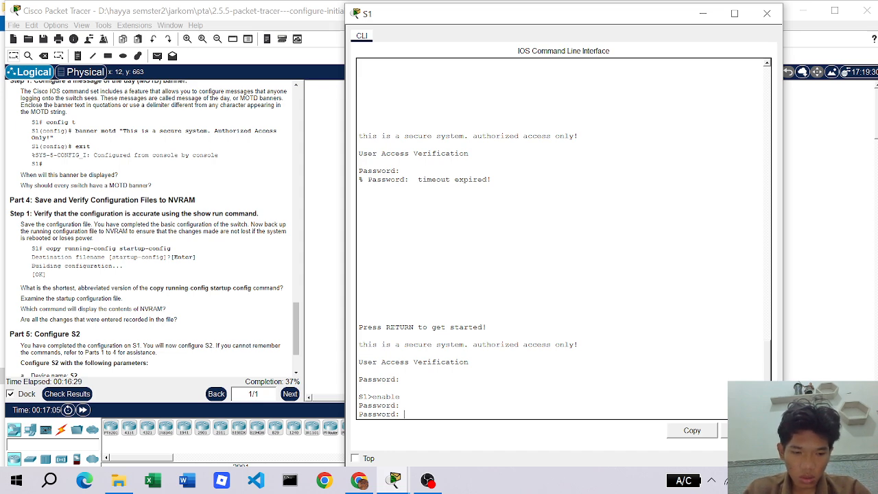
{"action": "key", "text": "Return"}
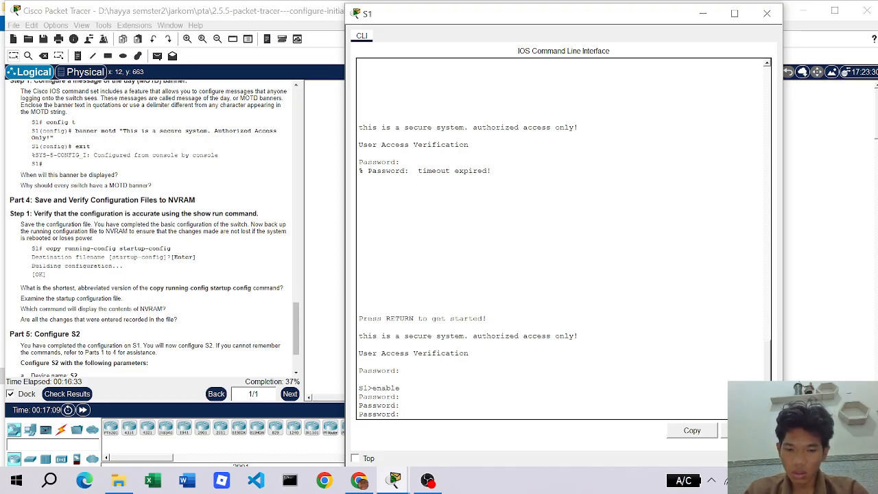
{"action": "key", "text": "Return"}
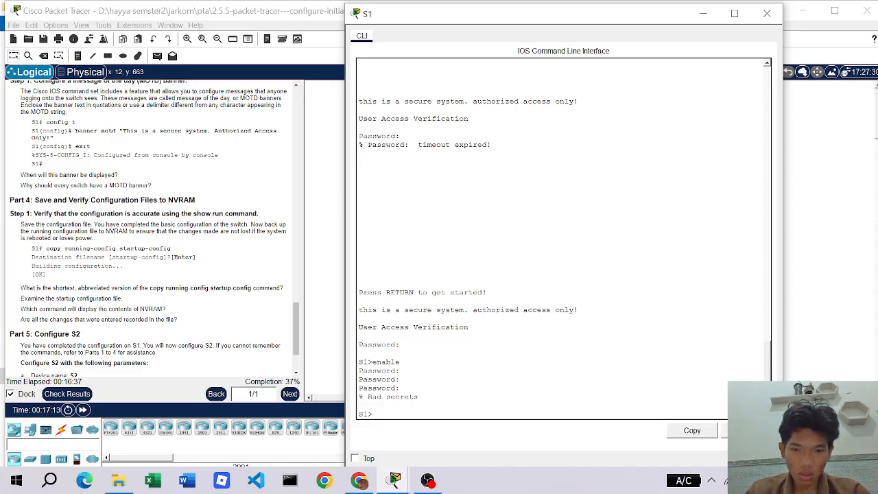
{"action": "type", "text": "enable"}
{"action": "key", "text": "Return"}
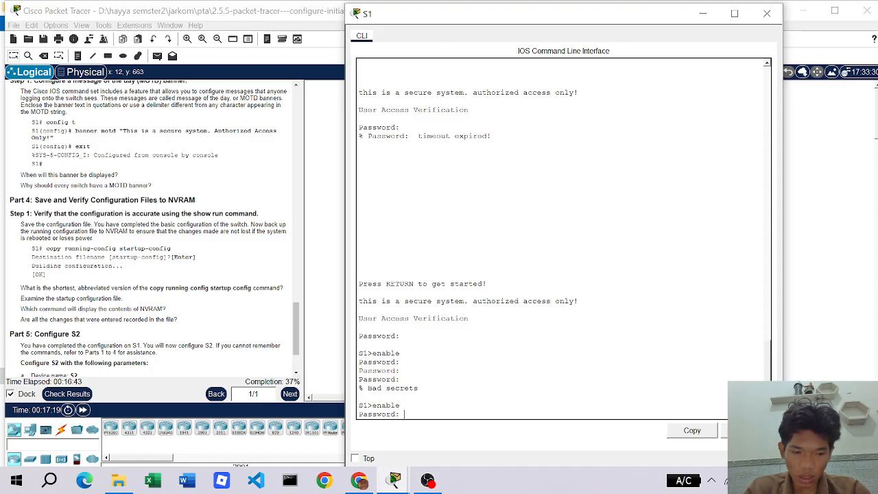
{"action": "key", "text": "Return"}
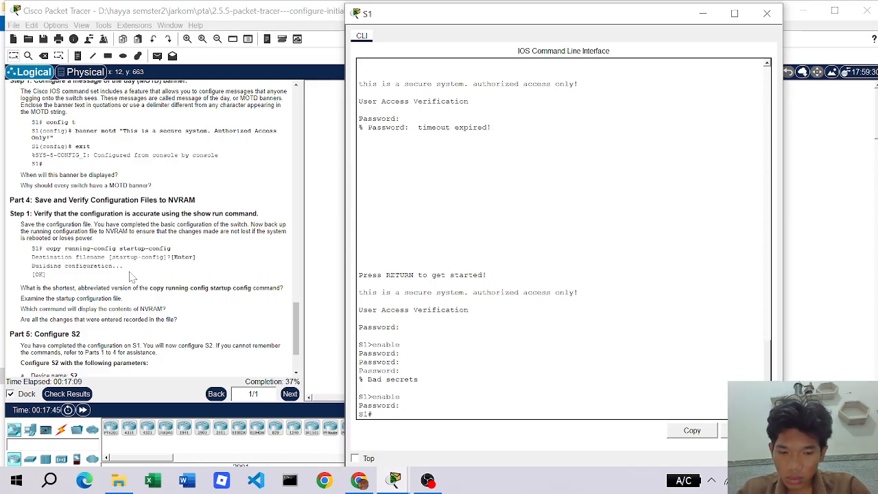
- Save S1's config with copy running-config startup-config, accepting the default filename
{"action": "type", "text": "copy"}
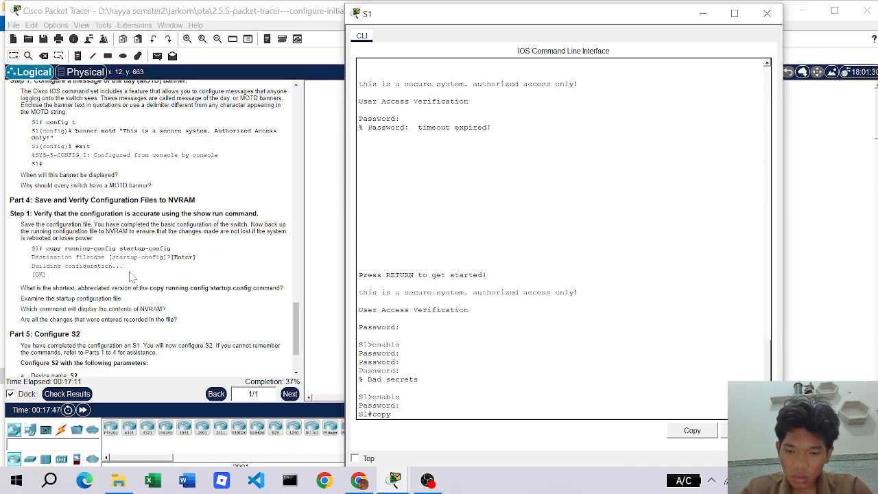
{"action": "type", "text": " running"}
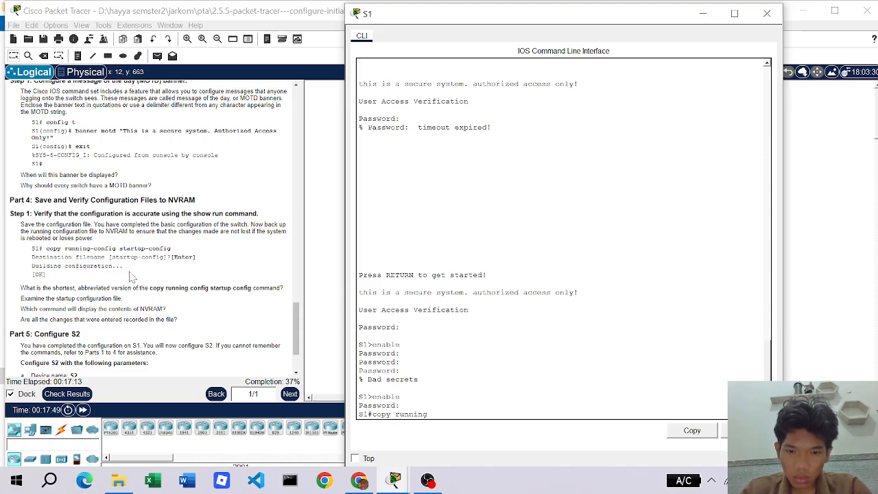
{"action": "type", "text": "-config"}
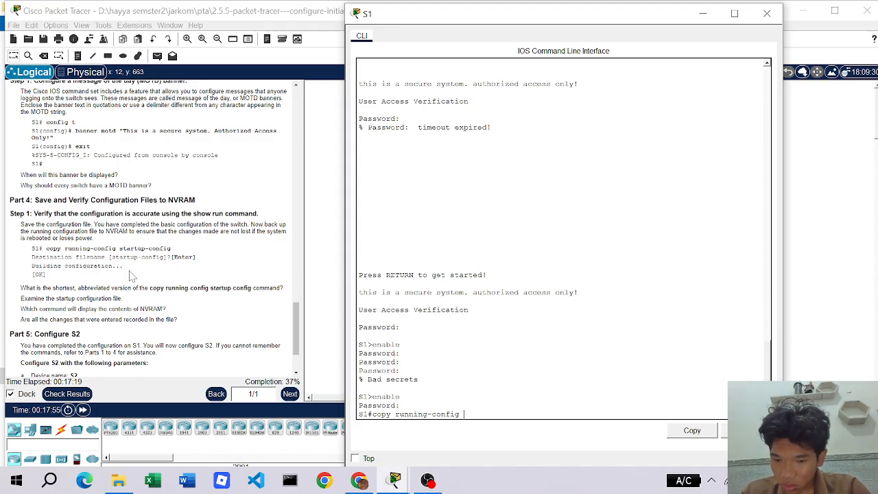
{"action": "type", "text": " startu"}
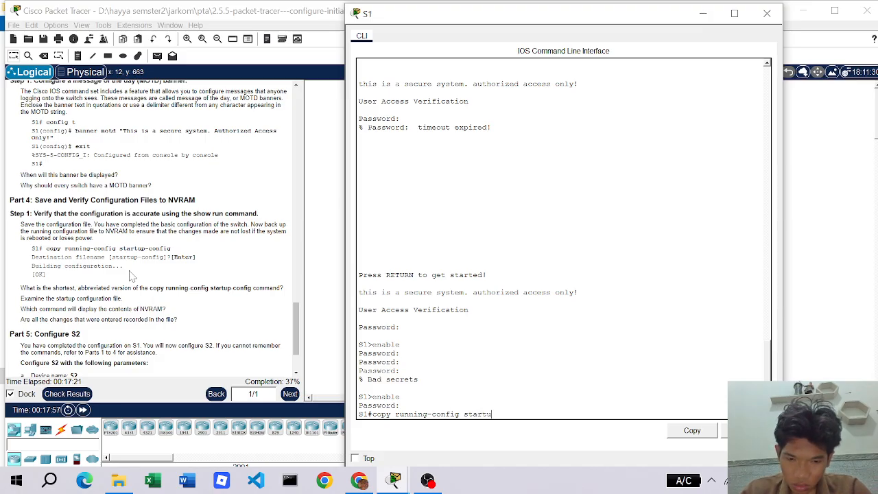
{"action": "type", "text": "p-c"}
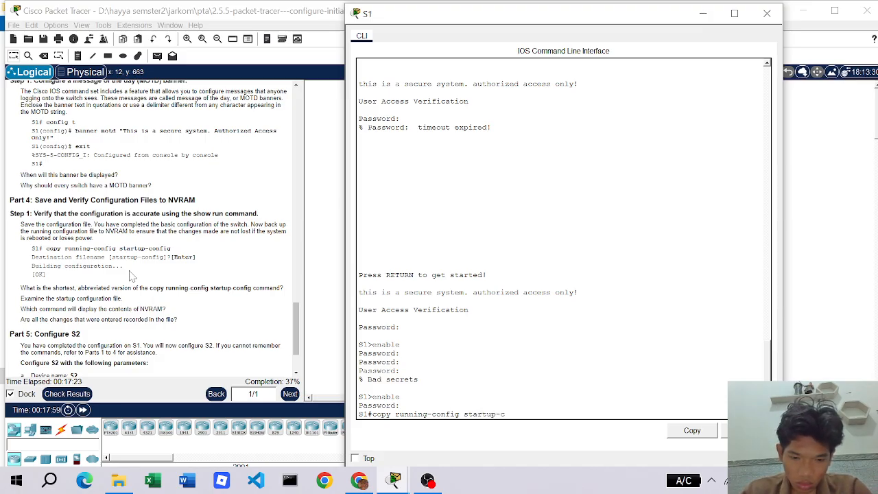
{"action": "type", "text": "onfig"}
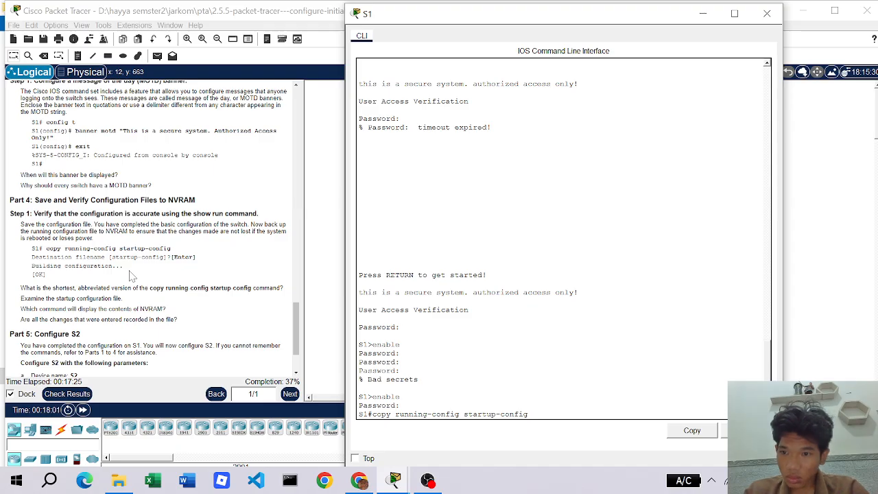
{"action": "key", "text": "Return"}
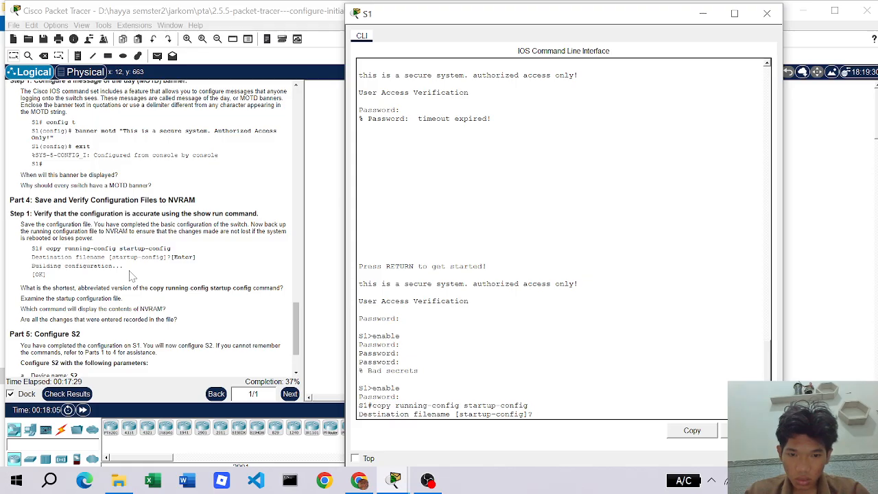
{"action": "key", "text": "Return"}
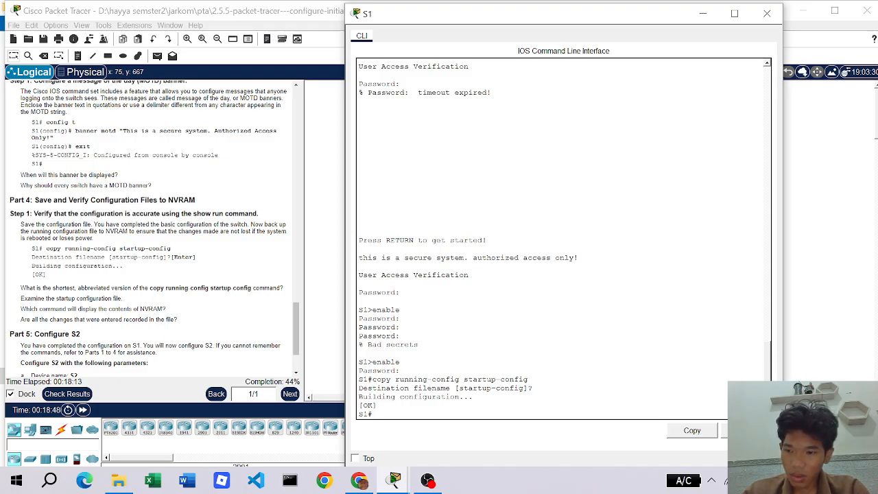
- Save S1's configuration again using the abbreviated copy run start command
{"action": "type", "text": "c"}
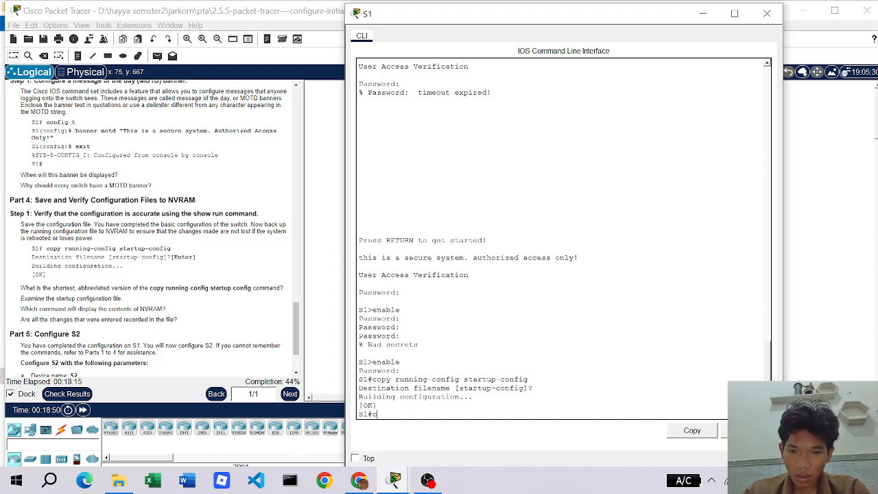
{"action": "type", "text": "cpy"}
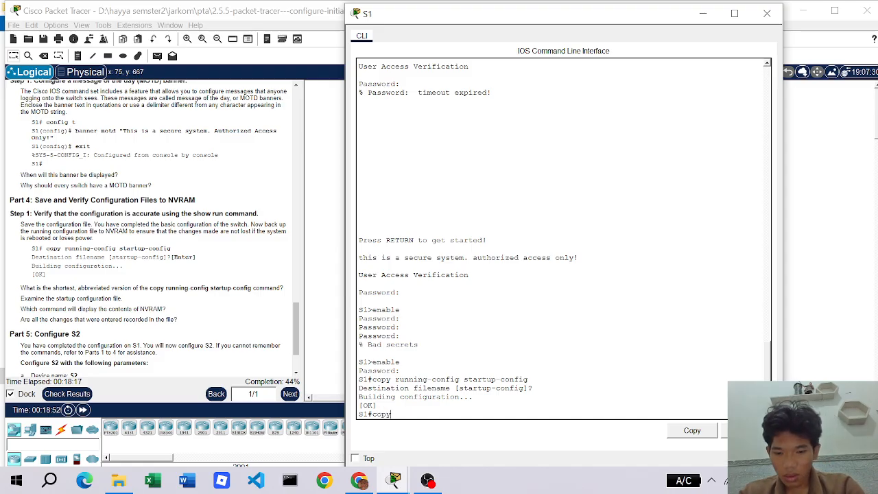
{"action": "type", "text": " run"}
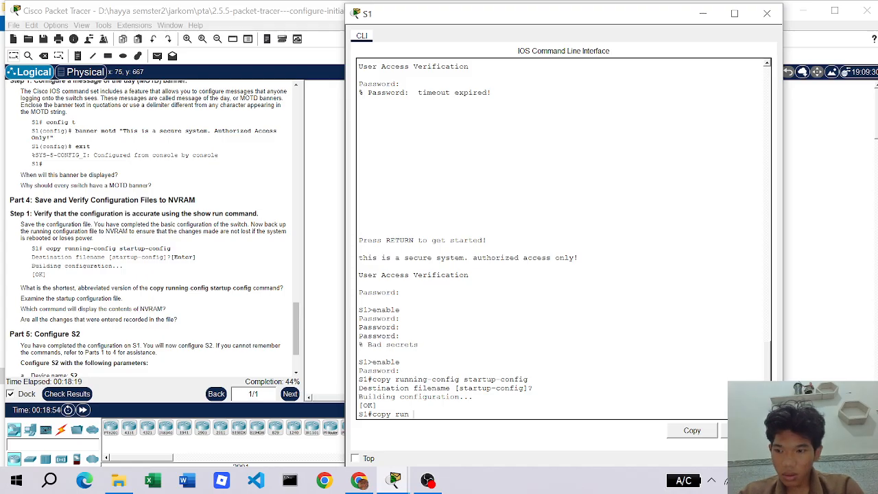
{"action": "type", "text": "star"}
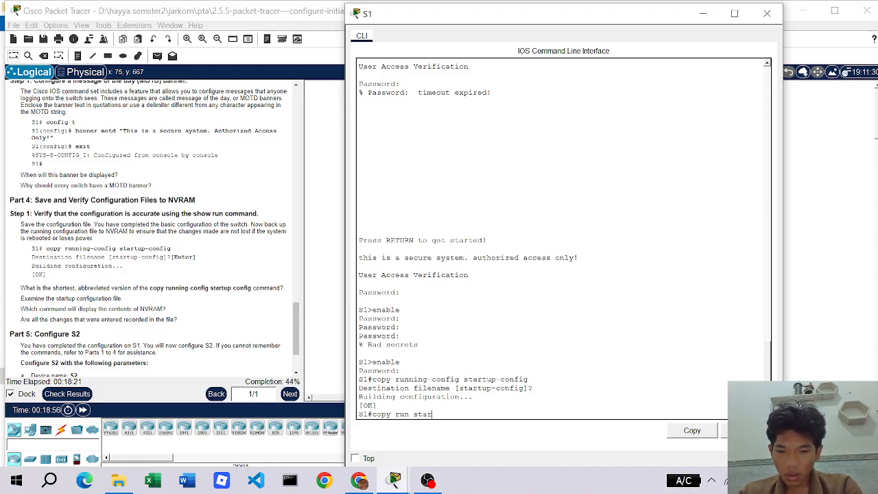
{"action": "type", "text": "t"}
{"action": "key", "text": "Return"}
{"action": "key", "text": "Return"}
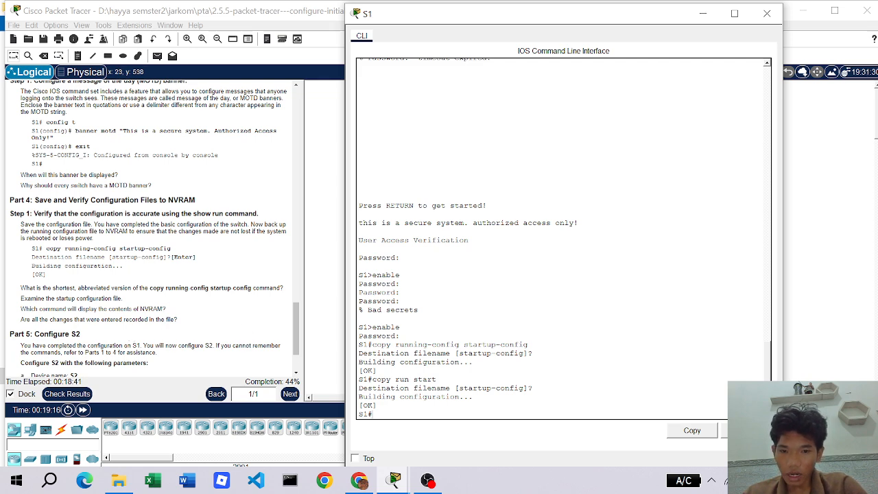
- List S1's show run output to end, confirming the banner and encrypted console password, then scroll to Part 5
{"action": "type", "text": "sh"}
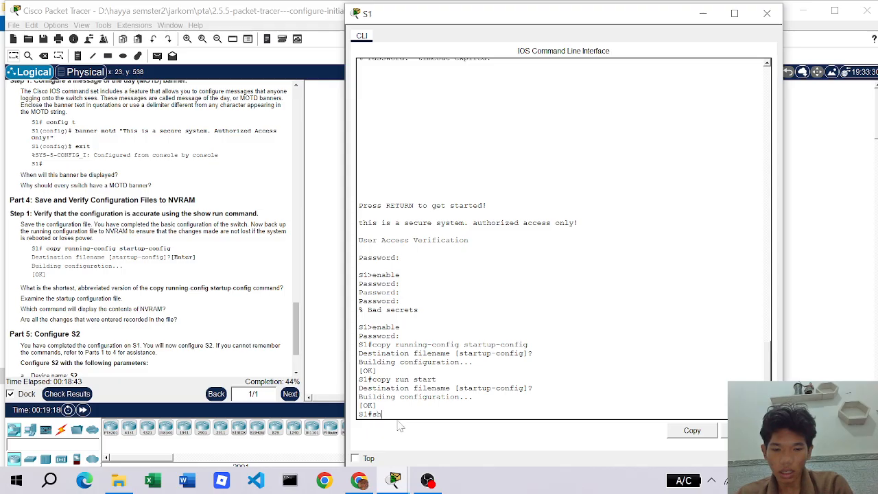
{"action": "type", "text": "ow run"}
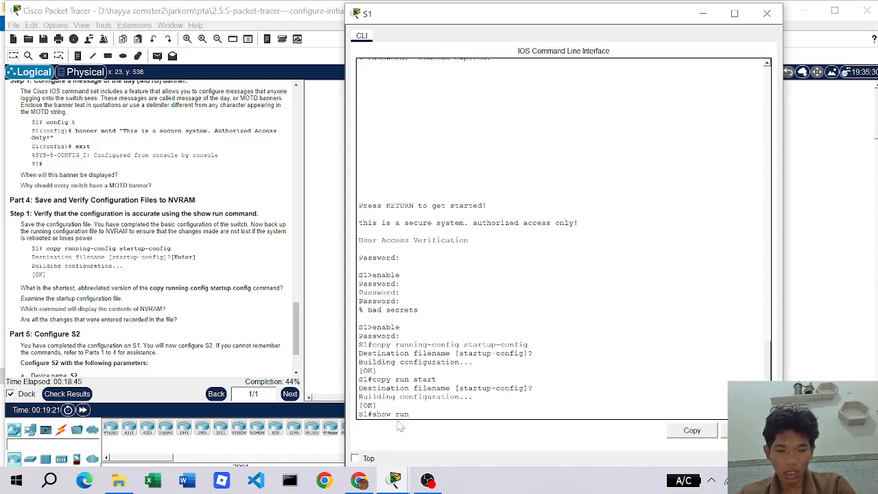
{"action": "key", "text": "Return"}
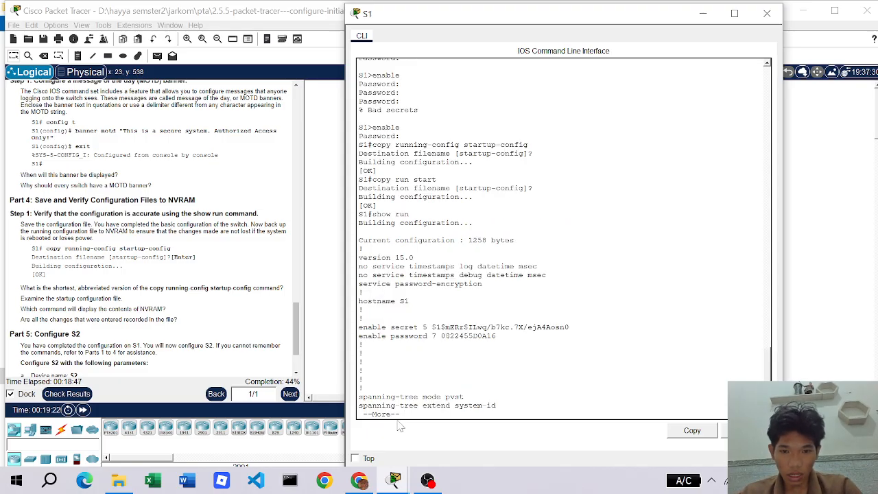
{"action": "left_click", "coordinate": [404, 413]}
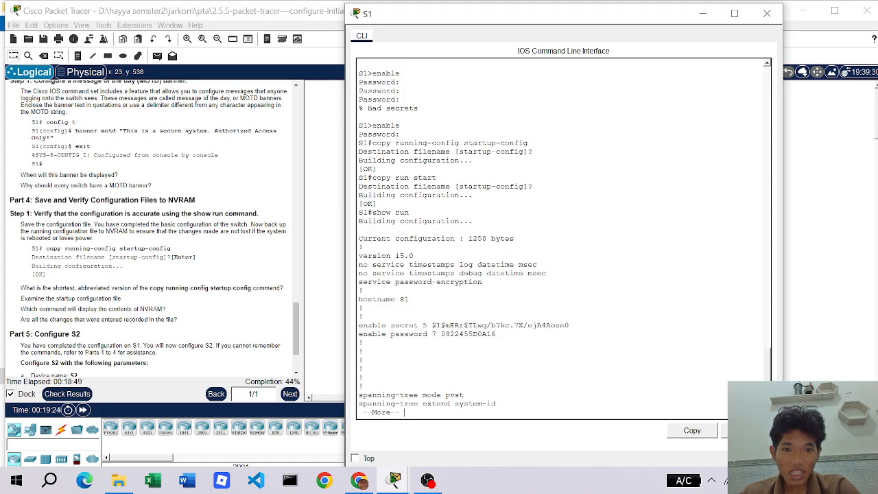
{"action": "key", "text": "space"}
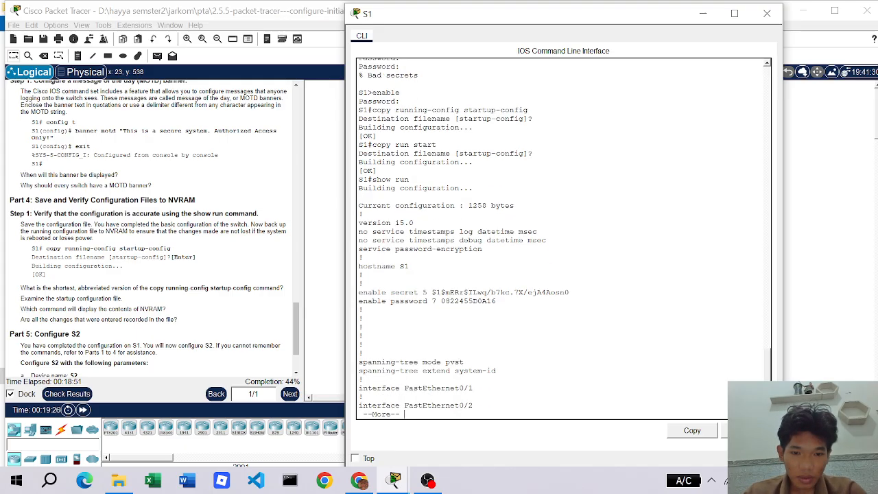
{"action": "key", "text": "space"}
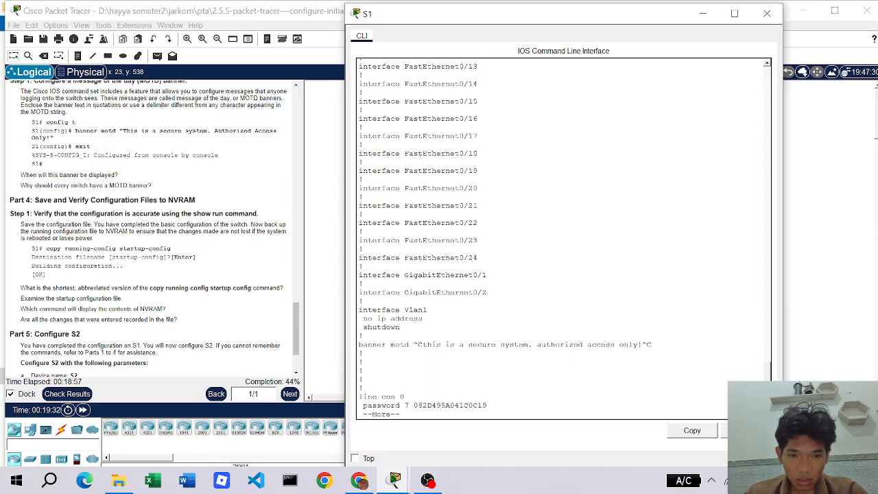
{"action": "key", "text": "Return"}
{"action": "key", "text": "Return"}
{"action": "key", "text": "Return"}
{"action": "key", "text": "Return"}
{"action": "key", "text": "Return"}
{"action": "key", "text": "Return"}
{"action": "key", "text": "Return"}
{"action": "key", "text": "Return"}
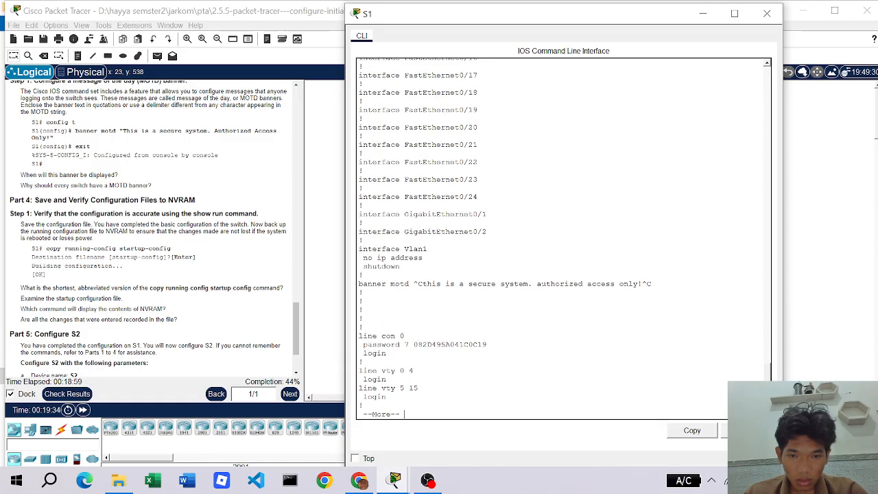
{"action": "key", "text": "Return"}
{"action": "key", "text": "Return"}
{"action": "key", "text": "Return"}
{"action": "key", "text": "Return"}
{"action": "key", "text": "Return"}
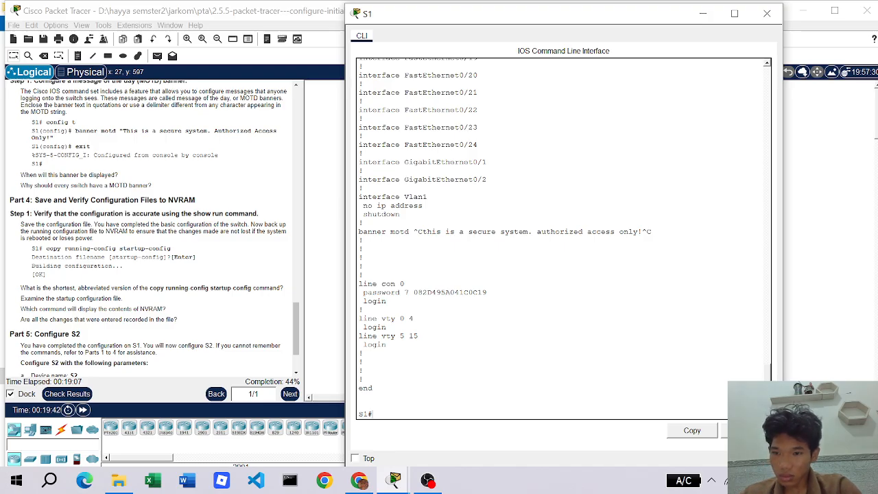
{"action": "scroll", "coordinate": [155, 228], "scroll_direction": "down", "scroll_amount": 1}
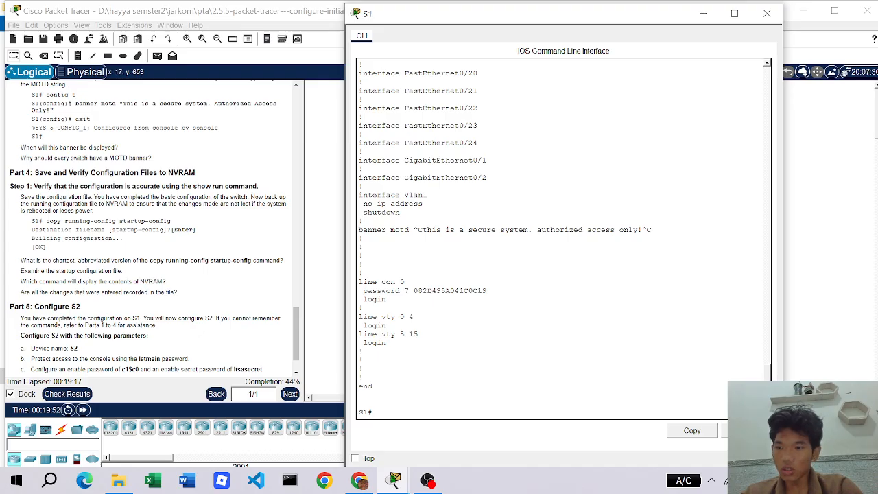
{"action": "scroll", "coordinate": [155, 247], "scroll_direction": "down", "scroll_amount": 1}
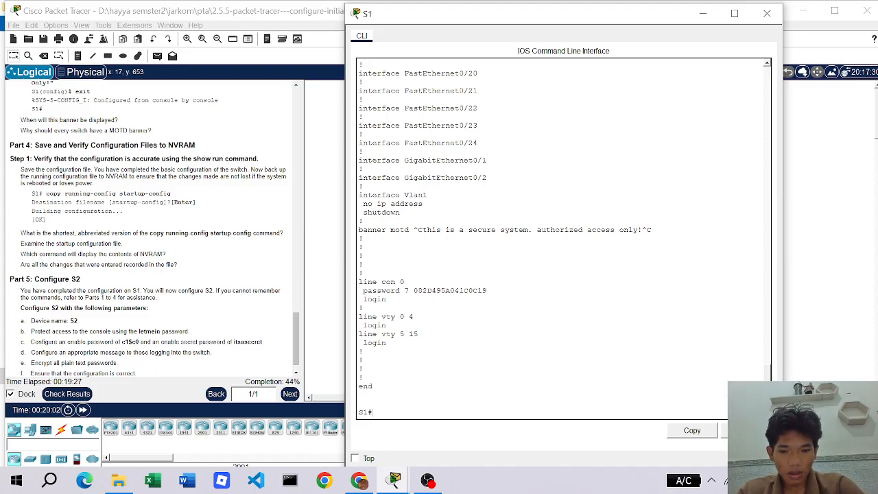
- Log out of S1 and close its console window
{"action": "type", "text": "exit"}
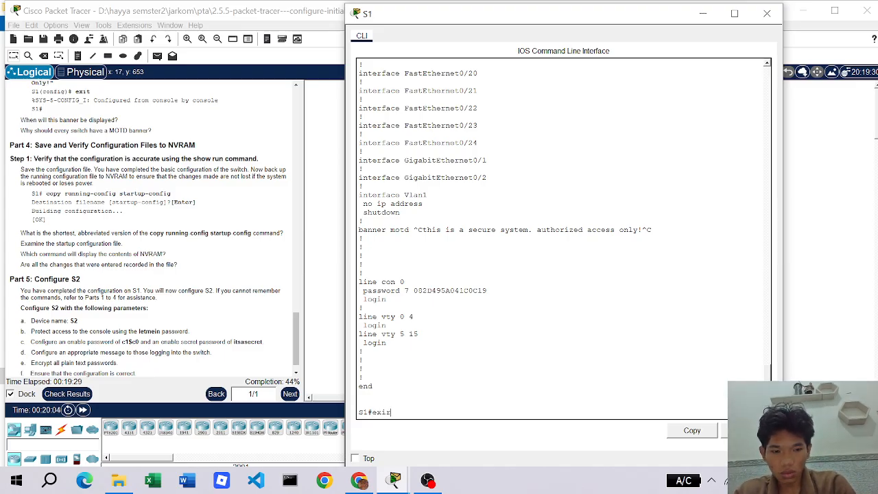
{"action": "key", "text": "Return"}
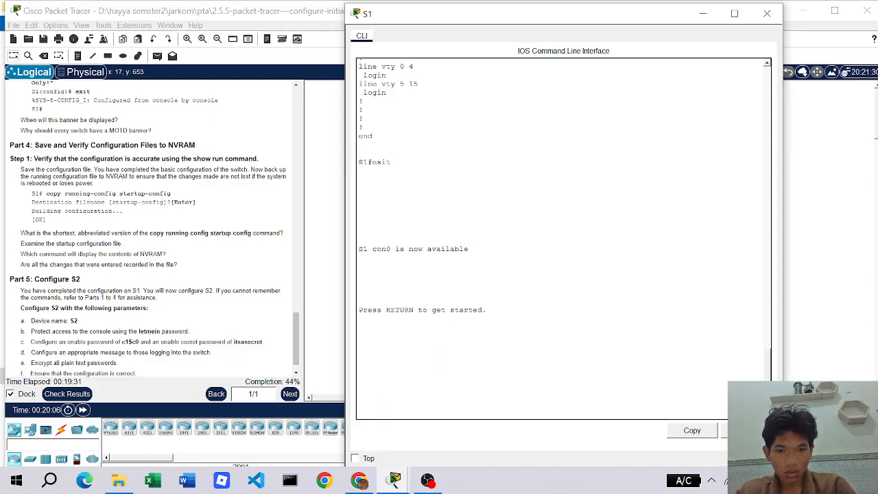
{"action": "key", "text": "Return"}
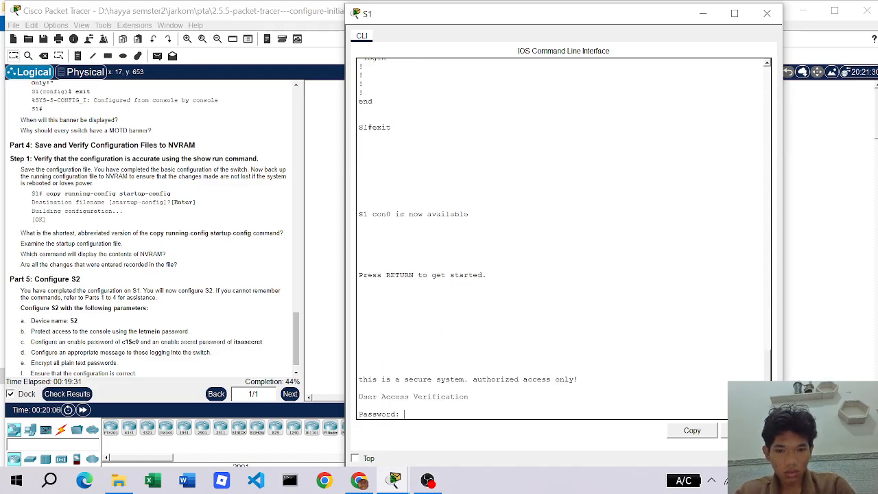
{"action": "left_click", "coordinate": [775, 14]}
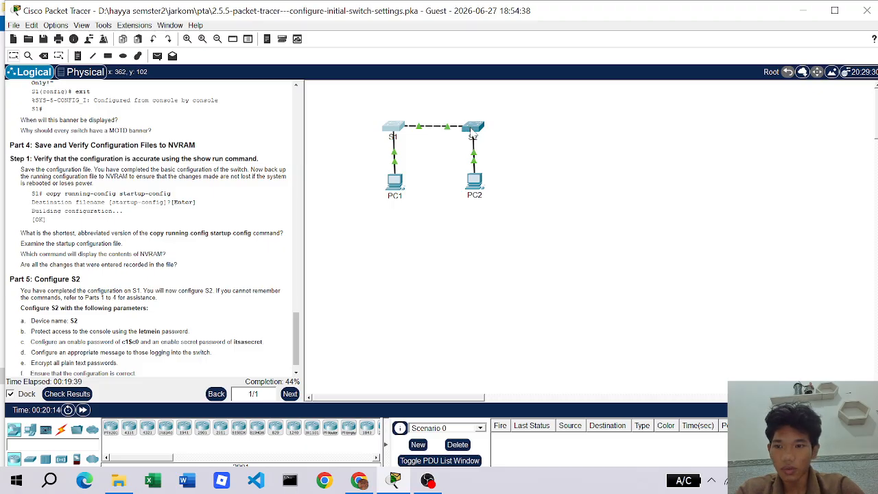
- Open switch S2's CLI window and wake it to the Switch> prompt
{"action": "left_click", "coordinate": [472, 130]}
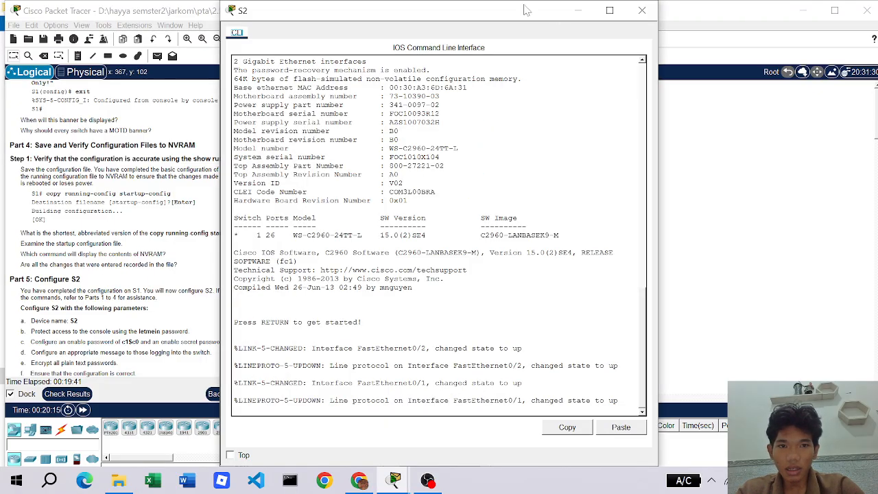
{"action": "left_click_drag", "start_coordinate": [527, 11], "coordinate": [655, 24]}
{"action": "scroll", "coordinate": [118, 250], "scroll_direction": "down", "scroll_amount": 1}
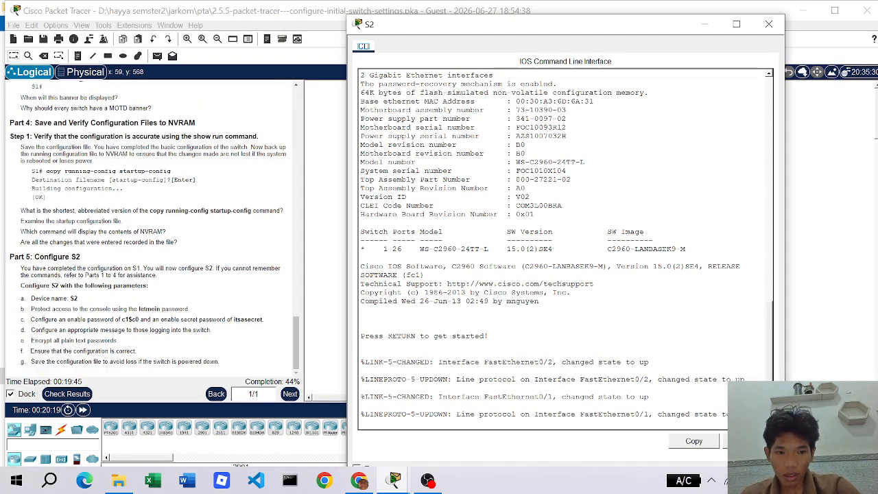
{"action": "key", "text": "Return"}
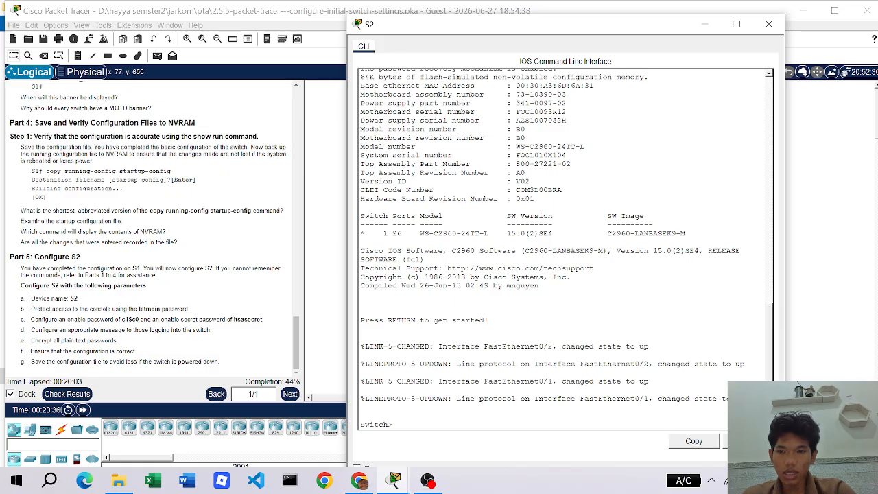
- Enter privileged and global config mode and set the hostname to S2
{"action": "type", "text": "enable"}
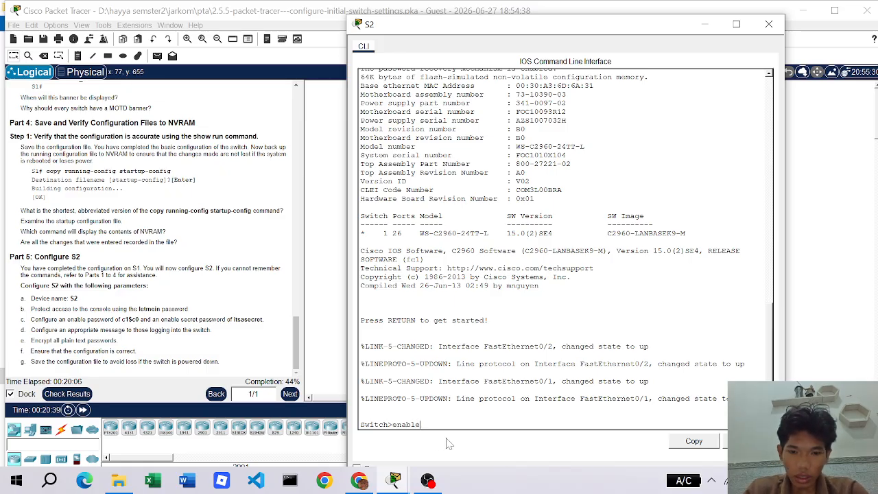
{"action": "key", "text": "Return"}
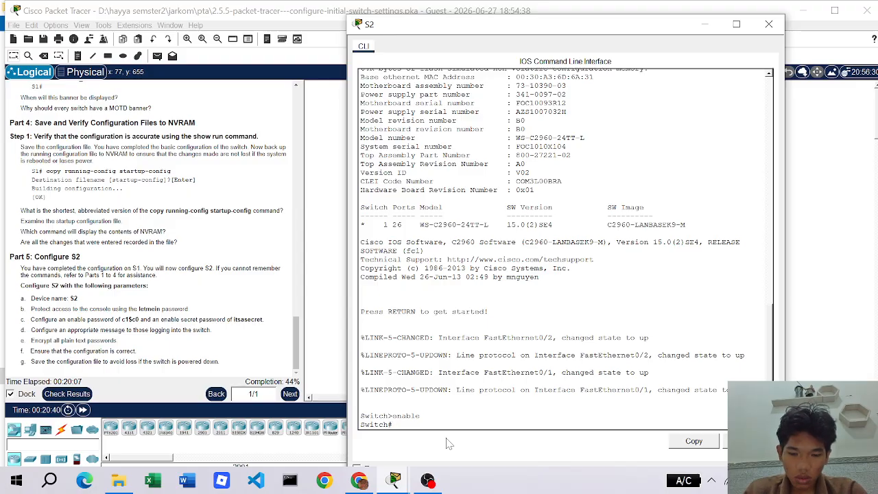
{"action": "type", "text": "config t"}
{"action": "key", "text": "Return"}
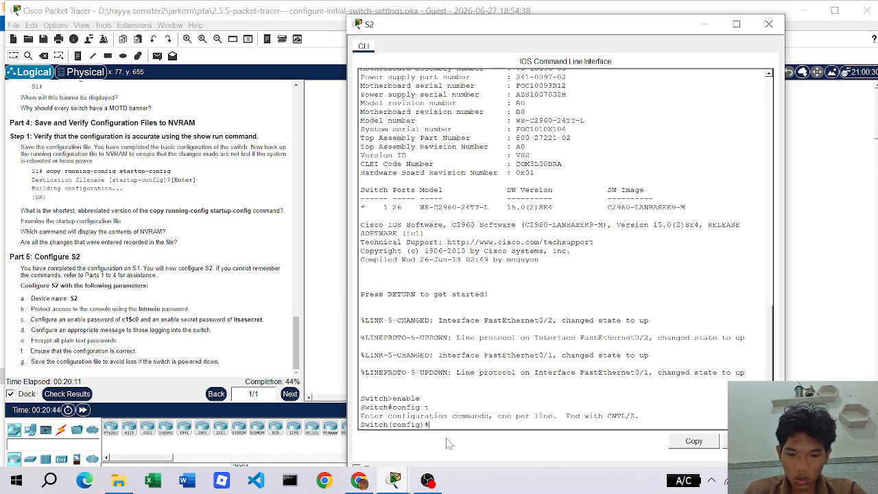
{"action": "type", "text": "hostname S2"}
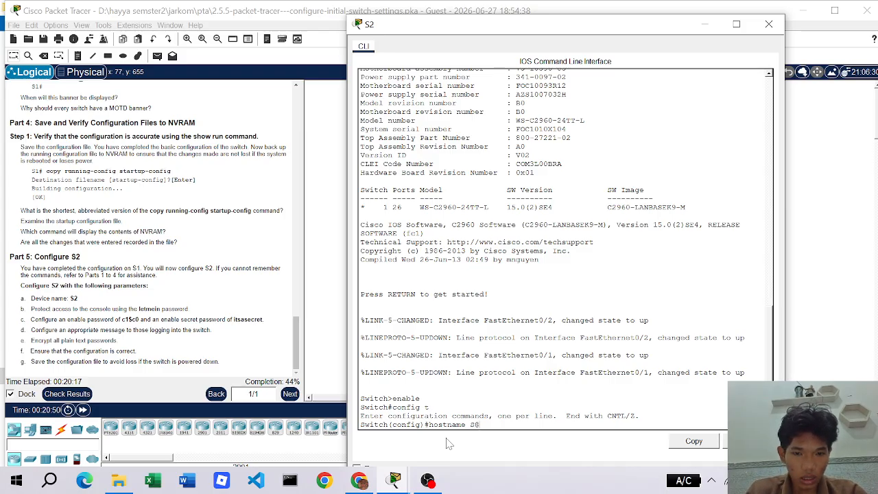
{"action": "key", "text": "Return"}
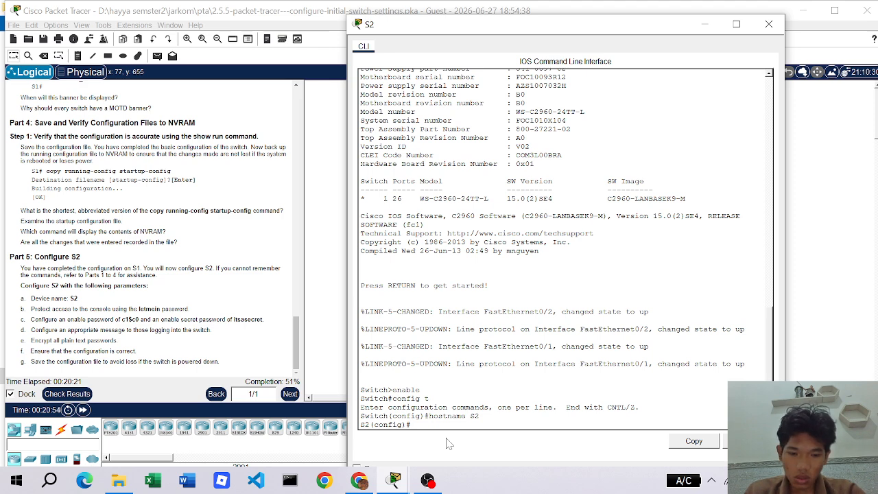
- Set a console line 0 password with login required
{"action": "type", "text": "line"}
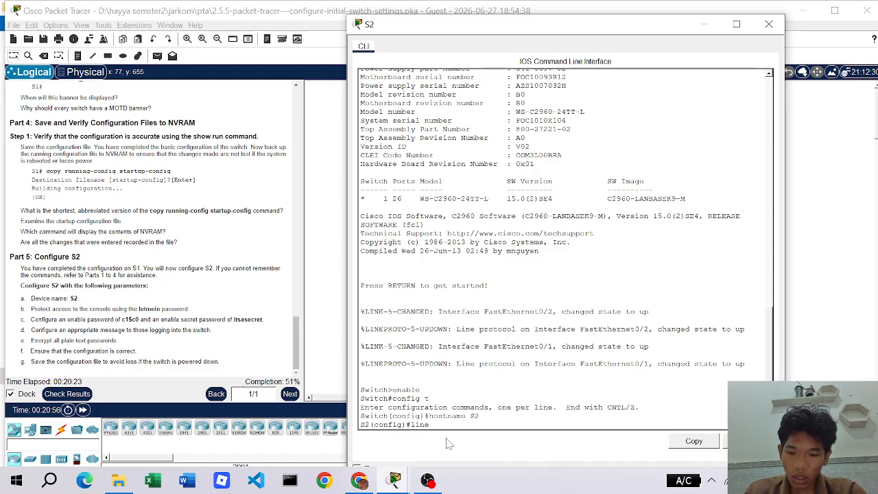
{"action": "type", "text": " conso"}
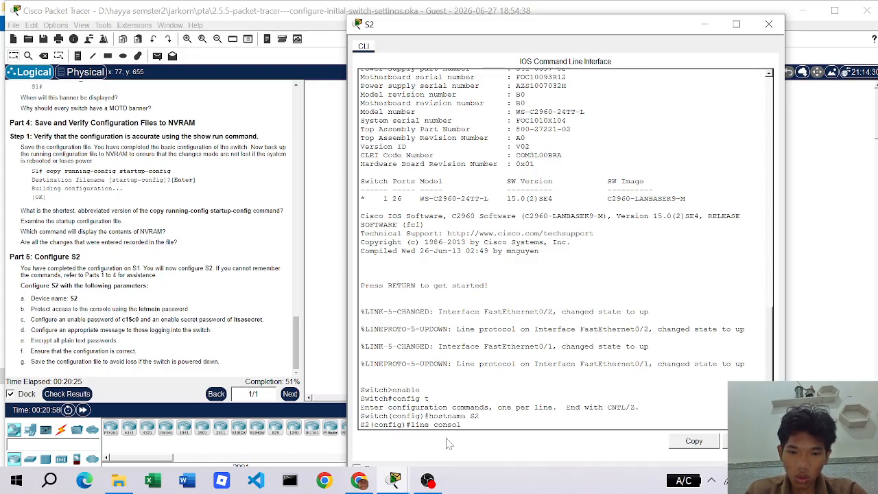
{"action": "type", "text": "le 0"}
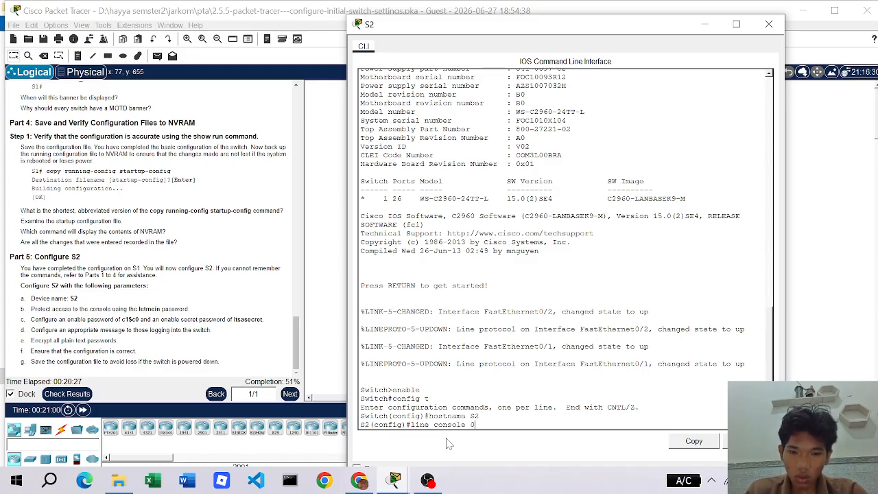
{"action": "key", "text": "Return"}
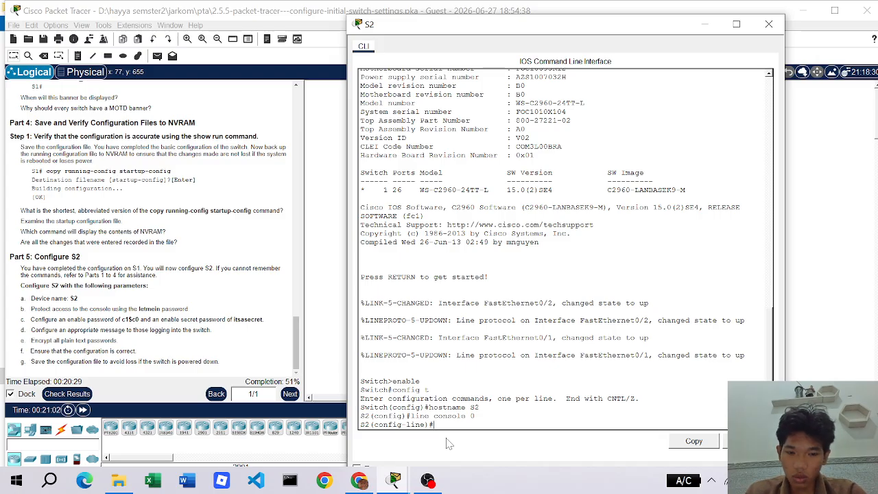
{"action": "type", "text": "password "}
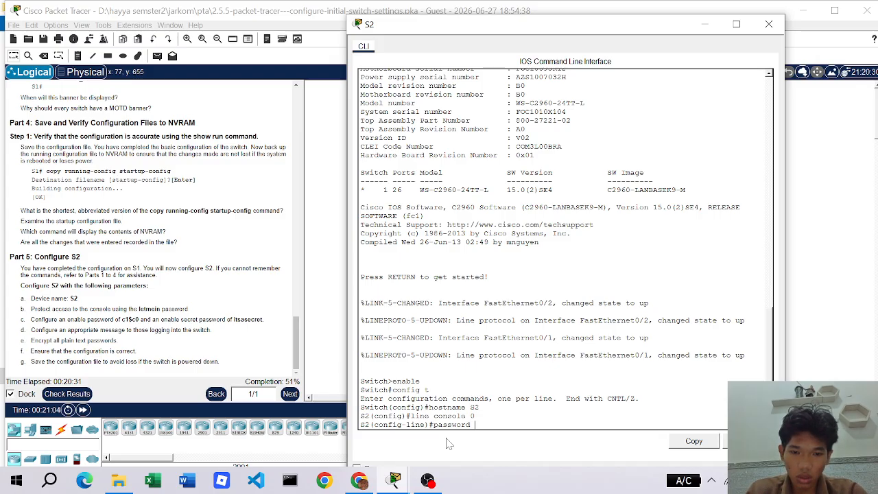
{"action": "type", "text": "1etmei"}
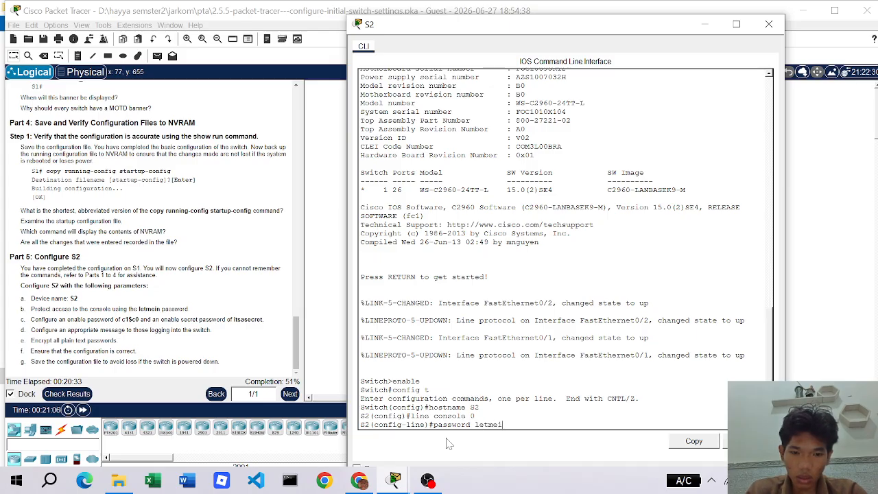
{"action": "type", "text": "n"}
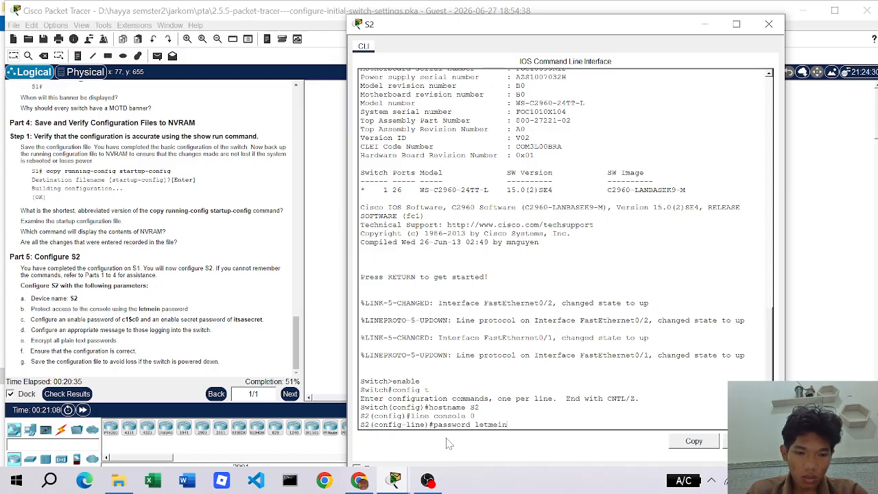
{"action": "key", "text": "Return"}
{"action": "type", "text": "logi"}
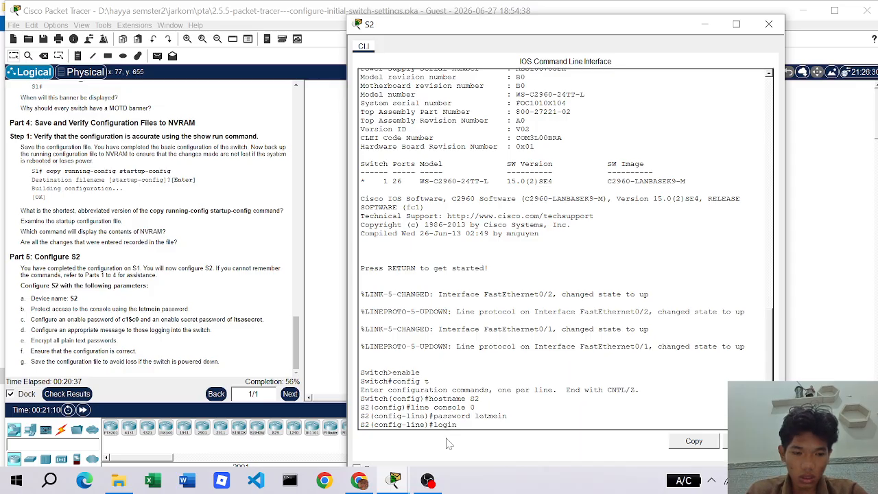
{"action": "type", "text": "n"}
{"action": "key", "text": "Return"}
{"action": "type", "text": "exi"}
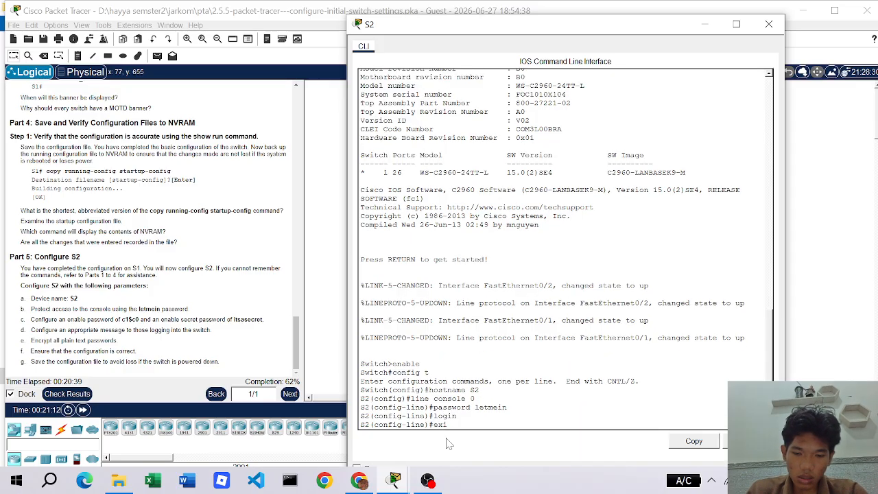
{"action": "type", "text": "t"}
{"action": "key", "text": "Return"}
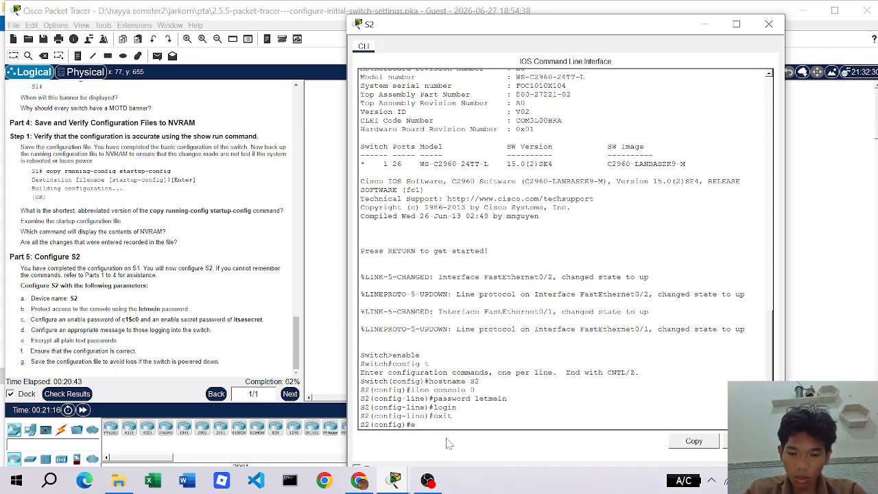
- Set S2's enable password and enable secret to the lab values
{"action": "type", "text": "enable"}
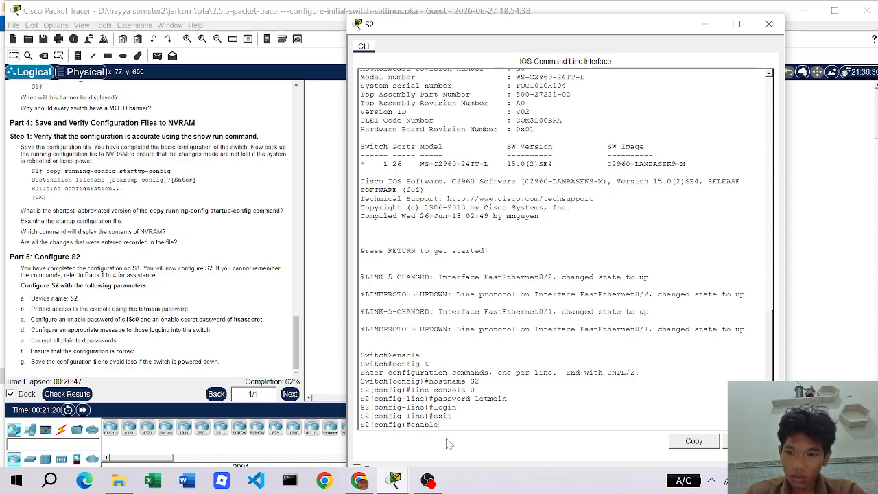
{"action": "type", "text": " pass"}
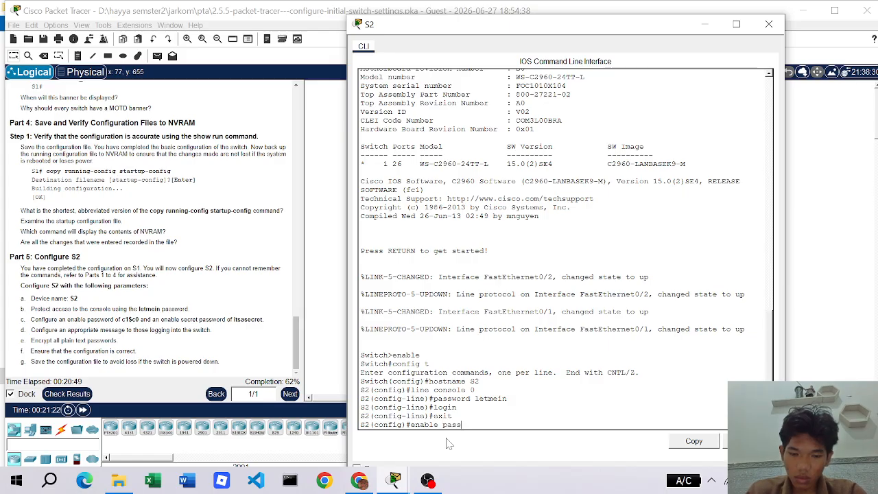
{"action": "type", "text": "word cisco"}
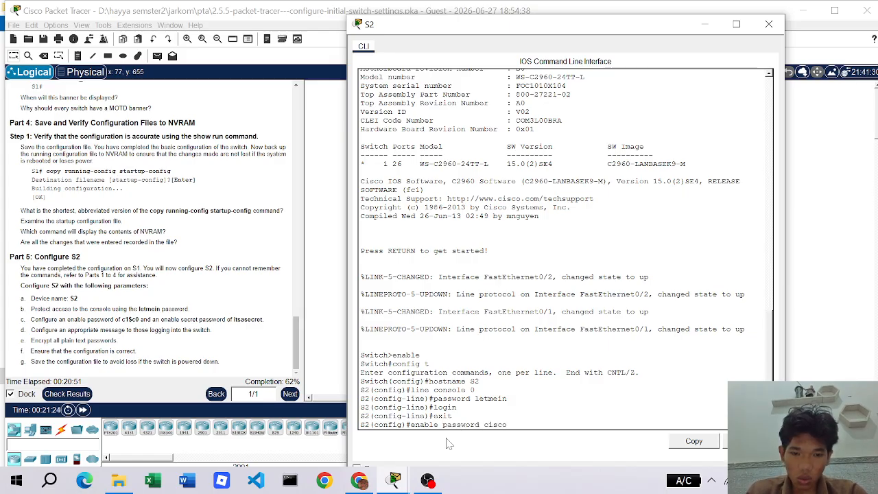
{"action": "key", "text": "Return"}
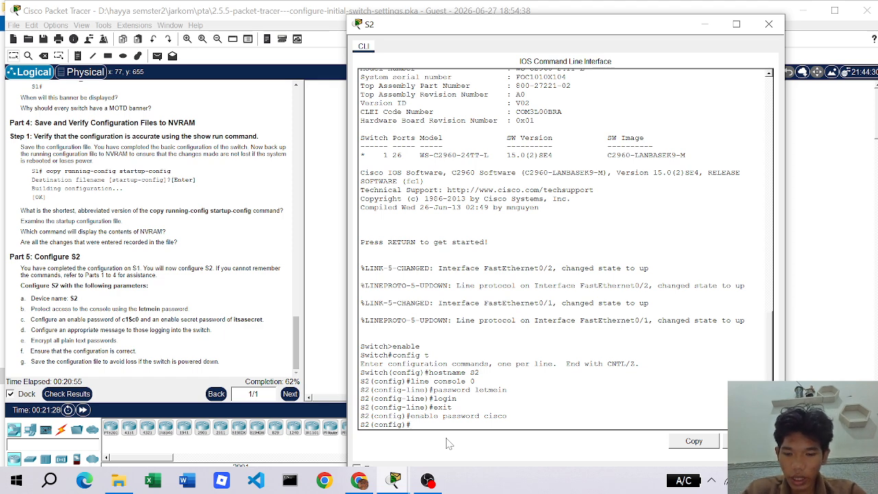
{"action": "type", "text": "enable"}
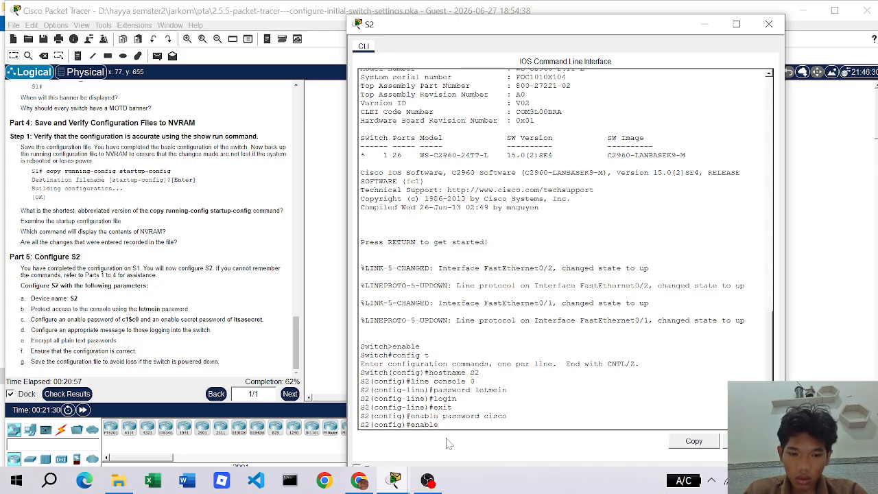
{"action": "type", "text": " sec"}
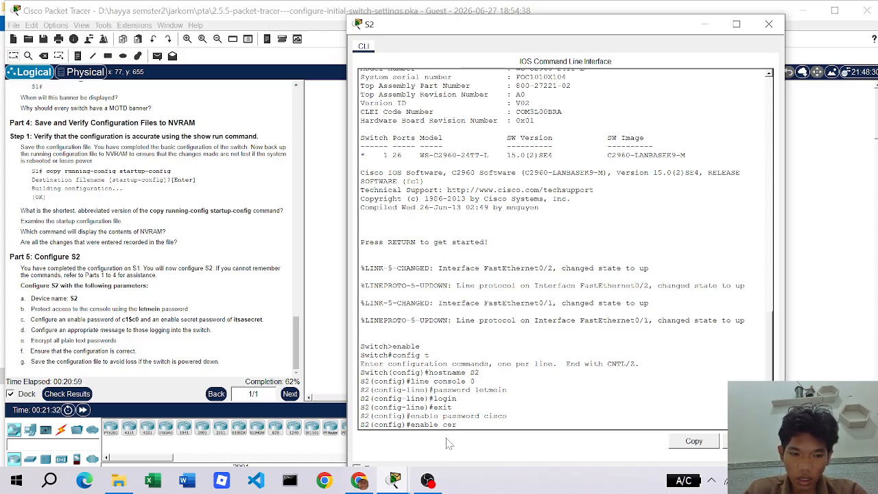
{"action": "key", "text": "BackSpace"}
{"action": "key", "text": "BackSpace"}
{"action": "key", "text": "BackSpace"}
{"action": "type", "text": "secret"}
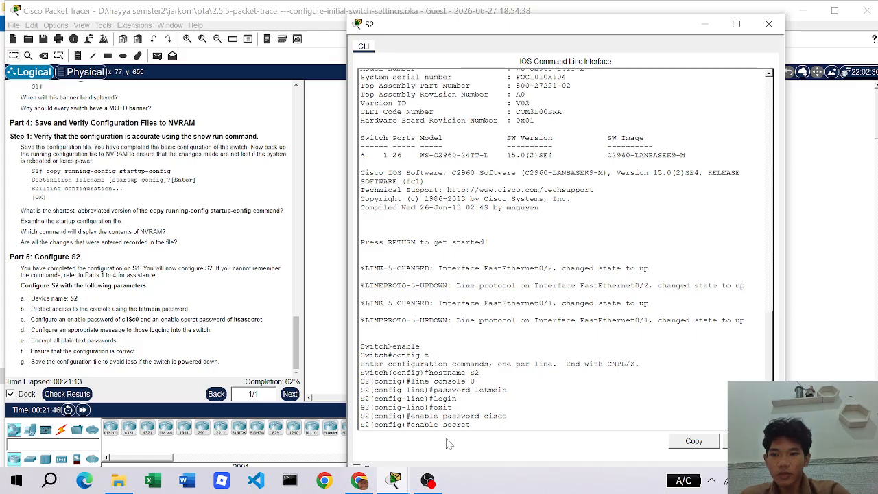
{"action": "type", "text": "it"}
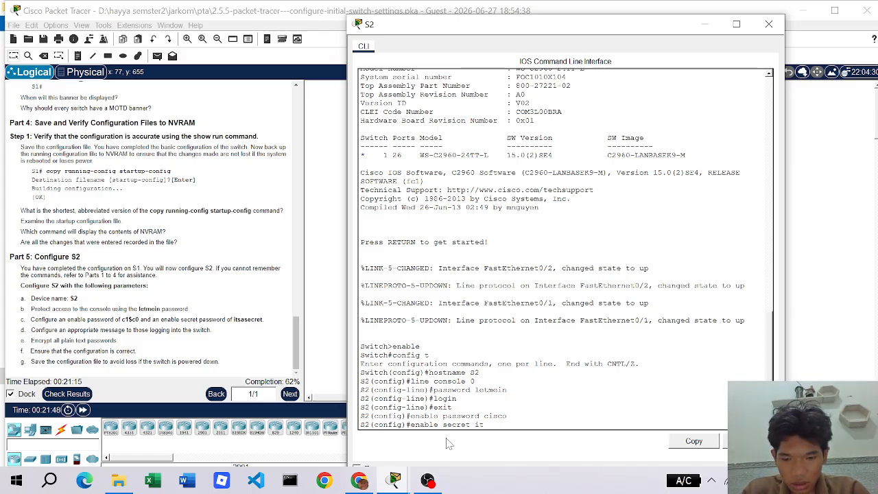
{"action": "type", "text": "sas"}
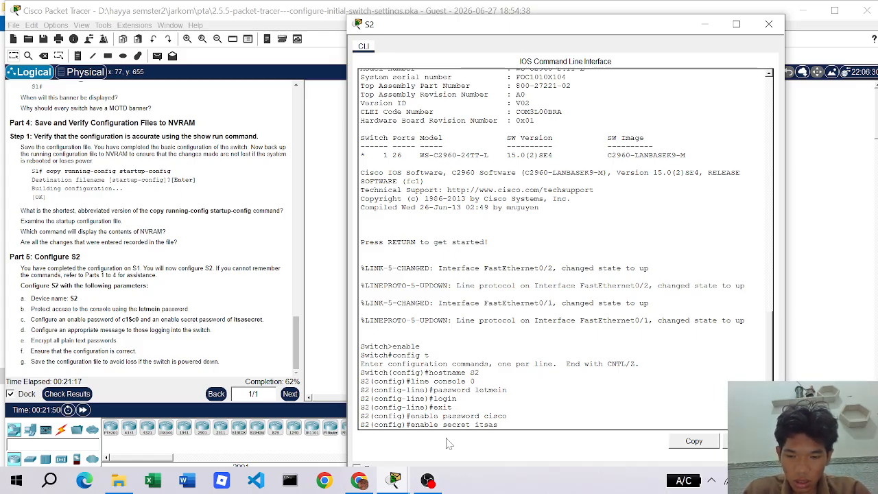
{"action": "type", "text": "ecret"}
{"action": "key", "text": "Return"}
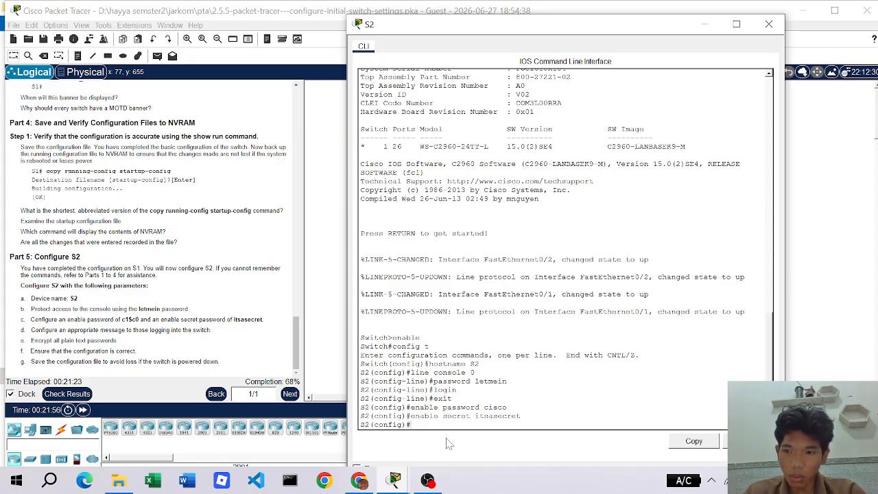
- Set S2's MOTD banner to "peringatan, hak akses diperlukan"
{"action": "type", "text": "benne"}
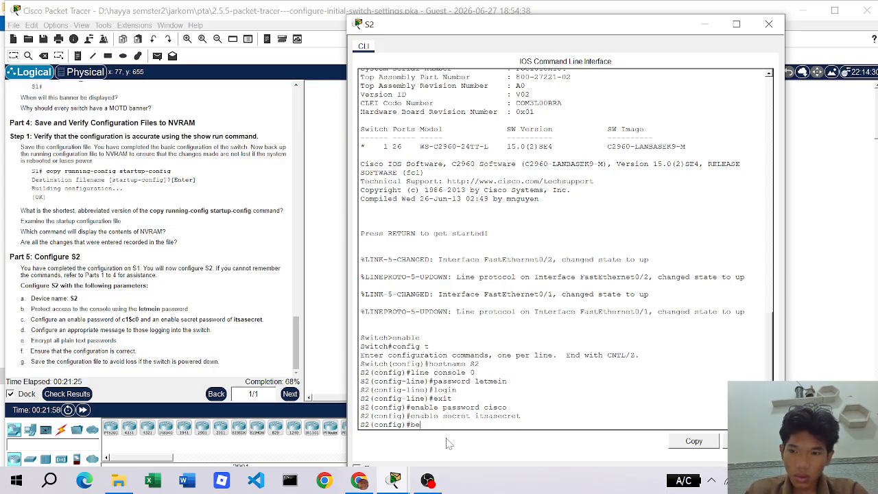
{"action": "key", "text": "BackSpace"}
{"action": "key", "text": "BackSpace"}
{"action": "key", "text": "BackSpace"}
{"action": "key", "text": "BackSpace"}
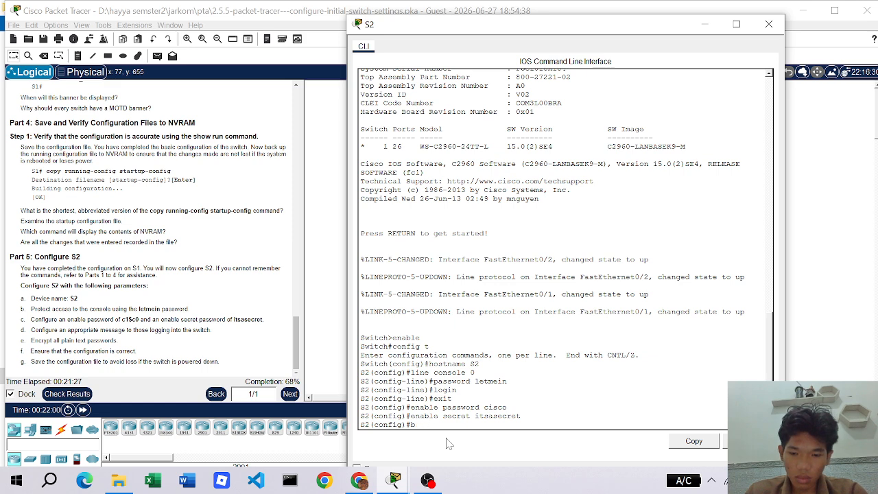
{"action": "type", "text": "anner mot"}
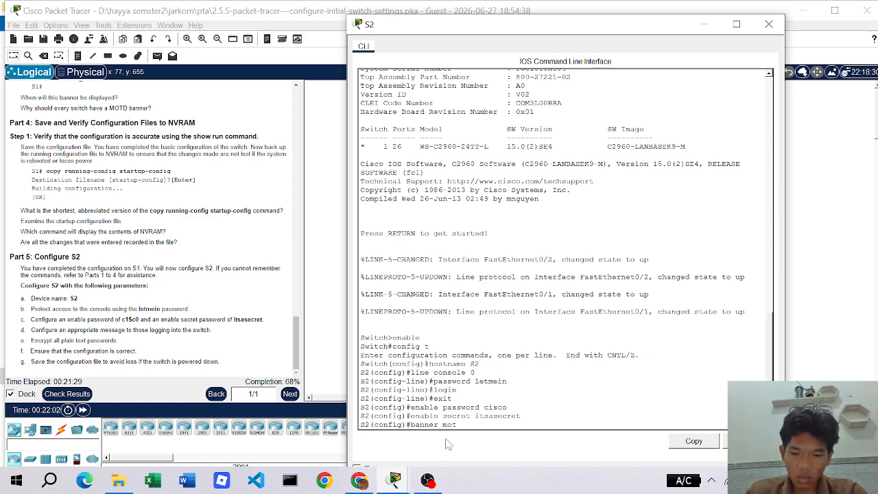
{"action": "type", "text": "d \"\""}
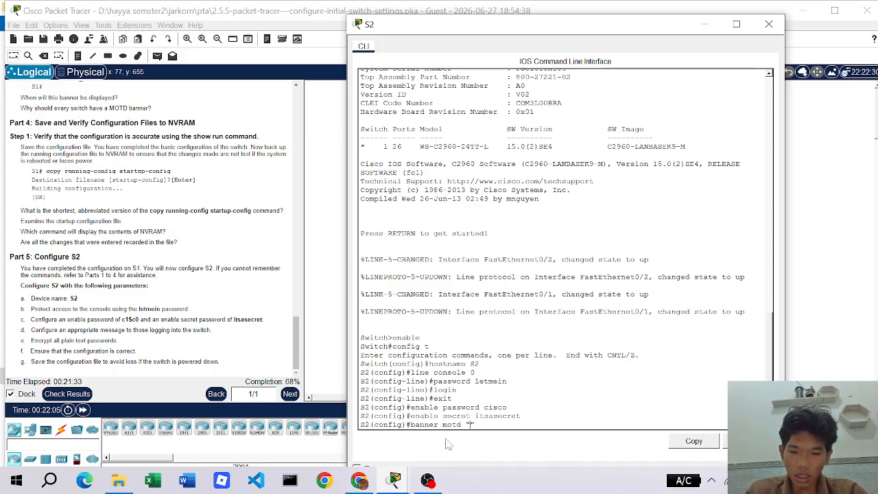
{"action": "type", "text": "pe"}
{"action": "type", "text": "ringat"}
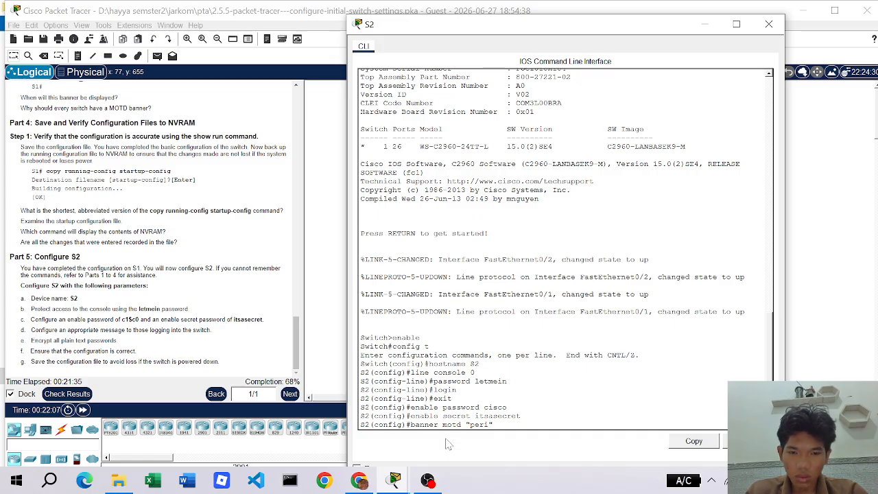
{"action": "type", "text": "an"}
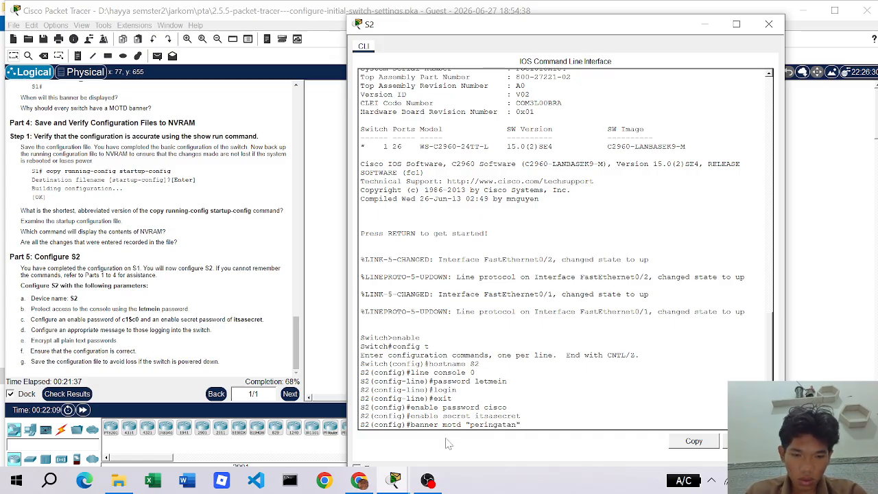
{"action": "type", "text": ", hak"}
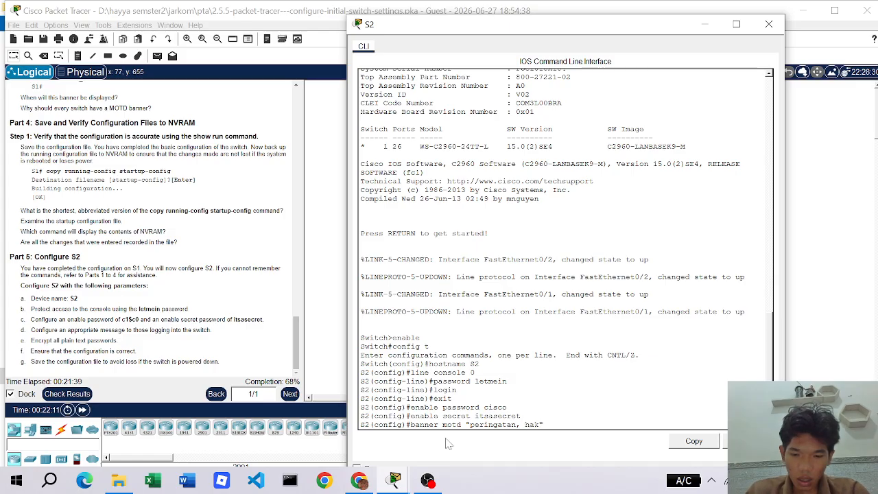
{"action": "type", "text": " akses dipe"}
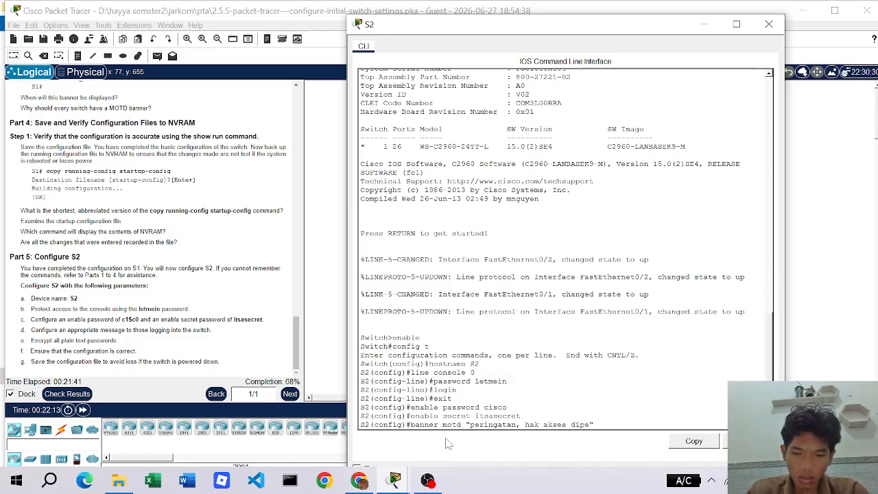
{"action": "type", "text": "rlukan"}
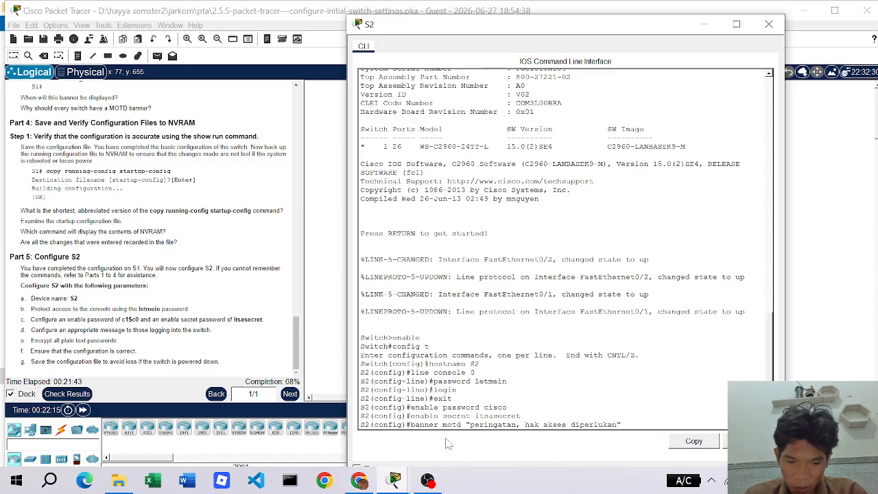
{"action": "key", "text": "Return"}
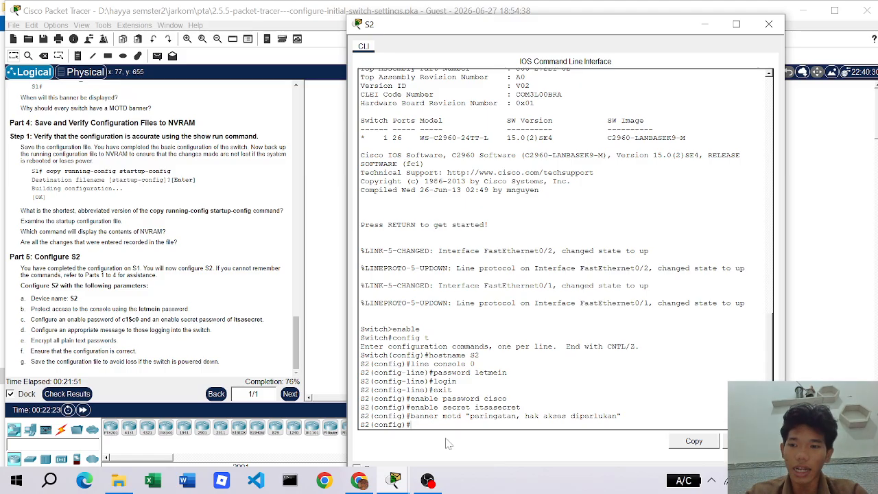
- Enable service password-encryption and return from global configuration to the S2# prompt
{"action": "type", "text": "ser"}
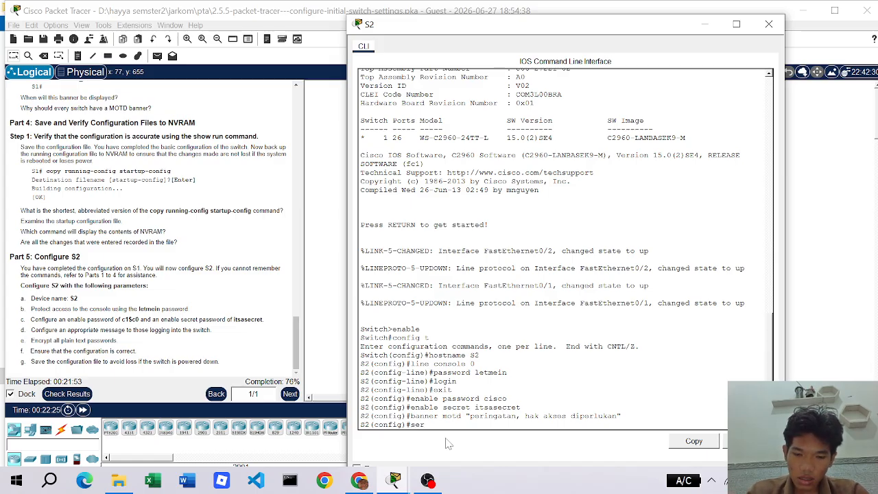
{"action": "type", "text": "vice"}
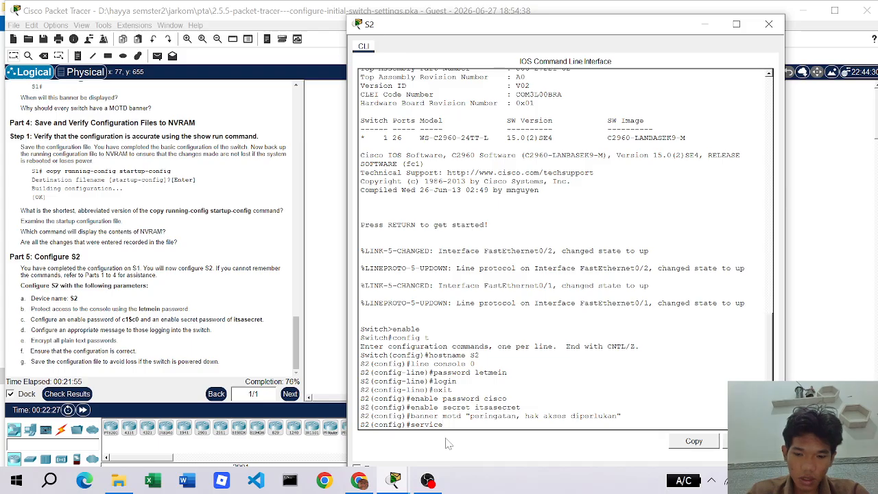
{"action": "type", "text": " password"}
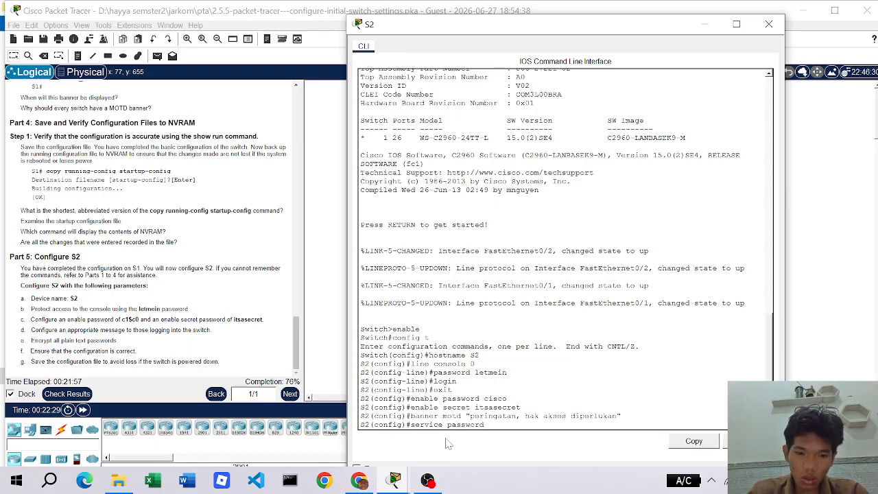
{"action": "type", "text": "-encrt"}
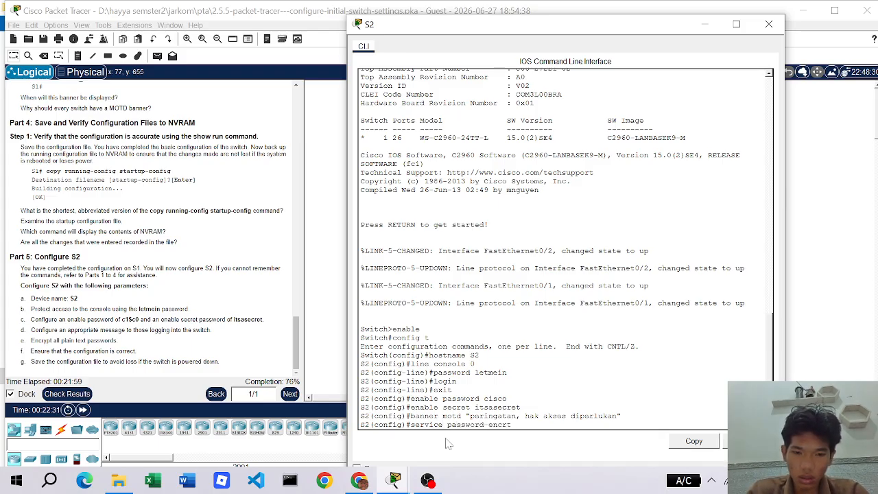
{"action": "key", "text": "BackSpace"}
{"action": "type", "text": "yp"}
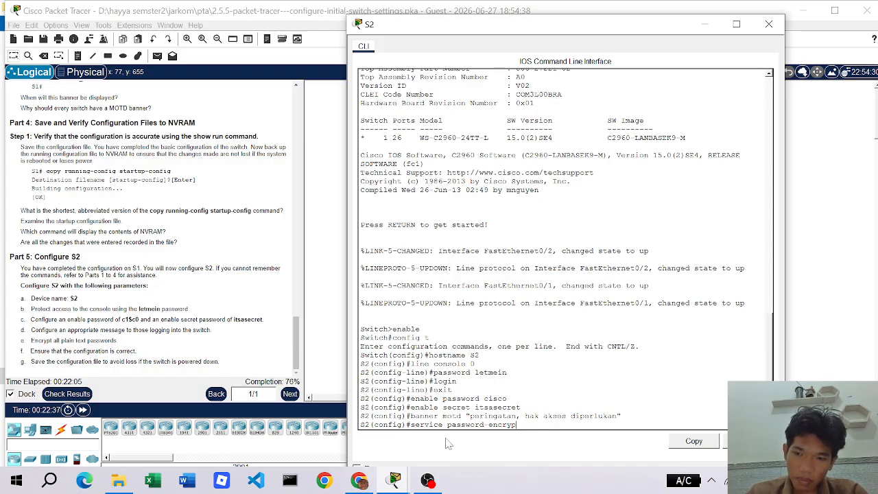
{"action": "type", "text": "tion"}
{"action": "key", "text": "Return"}
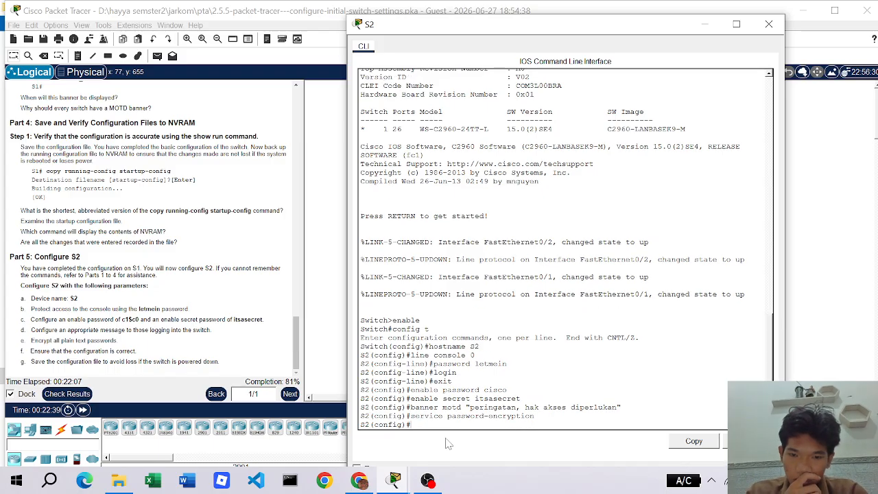
{"action": "type", "text": "exi"}
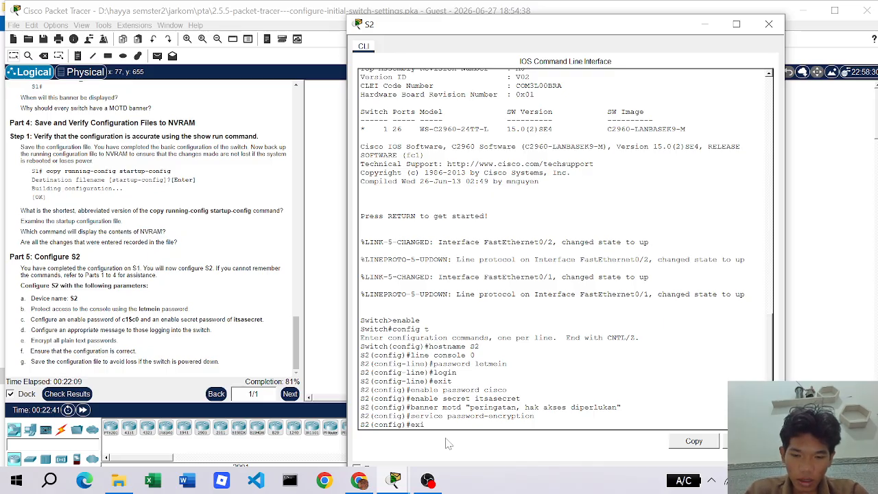
{"action": "type", "text": "t"}
{"action": "key", "text": "Return"}
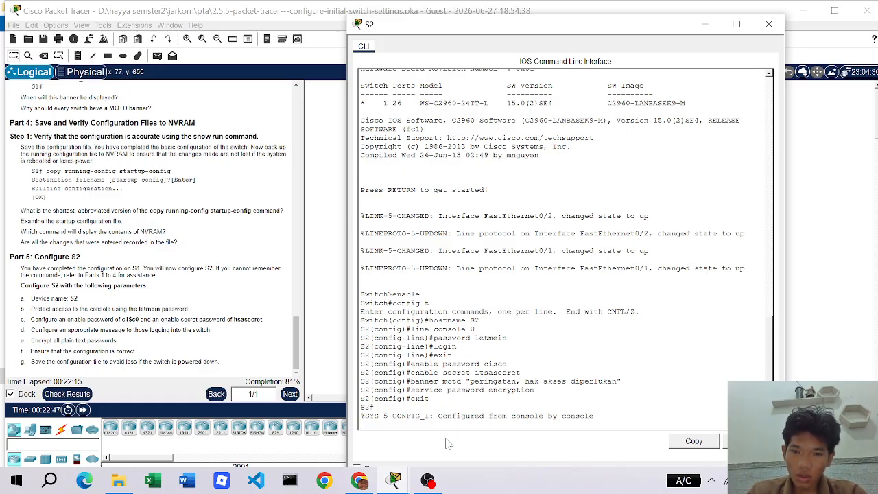
{"action": "key", "text": "Return"}
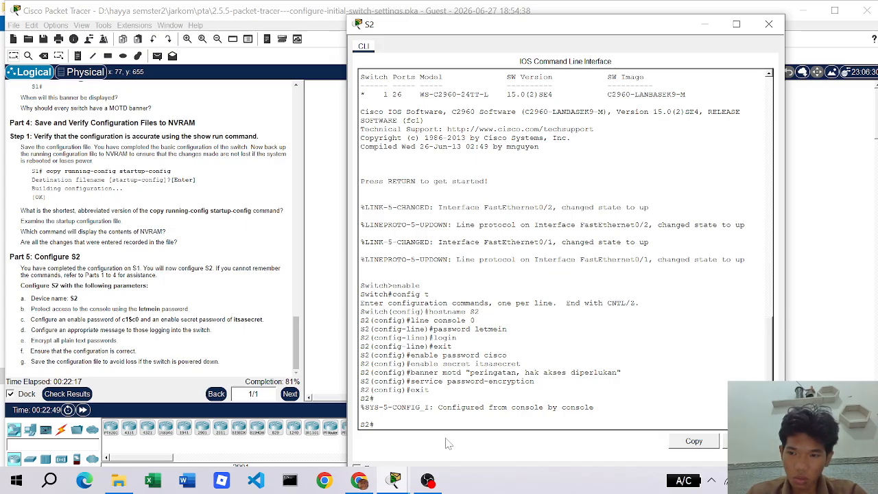
- List S2's running configuration with show run, paging through every --More-- to the end
{"action": "type", "text": "show "}
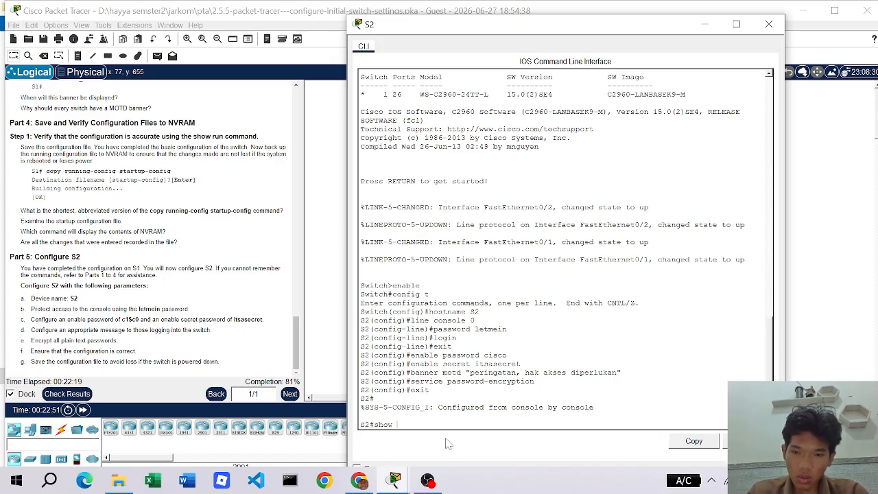
{"action": "type", "text": "run"}
{"action": "key", "text": "Return"}
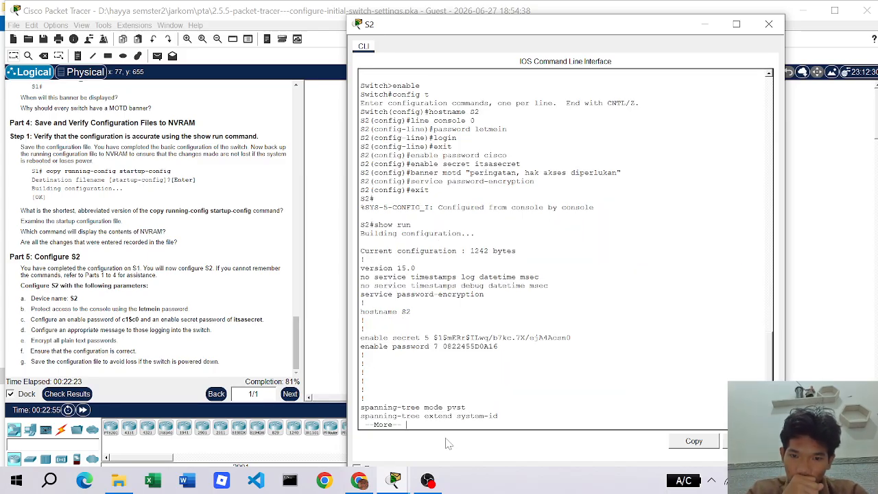
{"action": "key", "text": "space"}
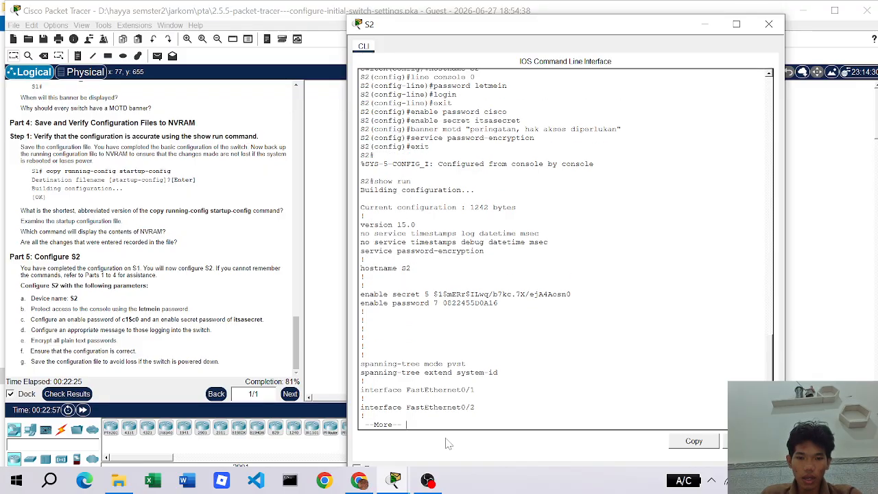
{"action": "key", "text": "space"}
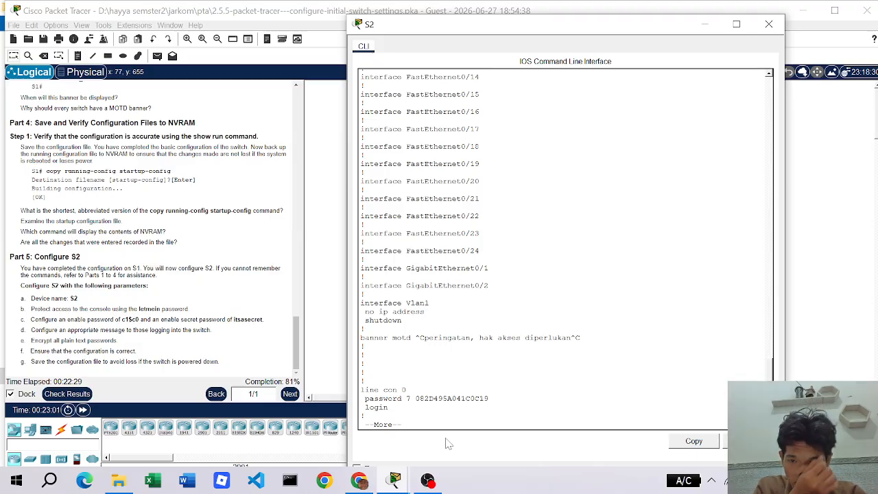
{"action": "key", "text": "Return"}
{"action": "key", "text": "Return"}
{"action": "key", "text": "Return"}
{"action": "key", "text": "Return"}
{"action": "key", "text": "Return"}
{"action": "key", "text": "Return"}
{"action": "key", "text": "Return"}
{"action": "key", "text": "Return"}
{"action": "key", "text": "Return"}
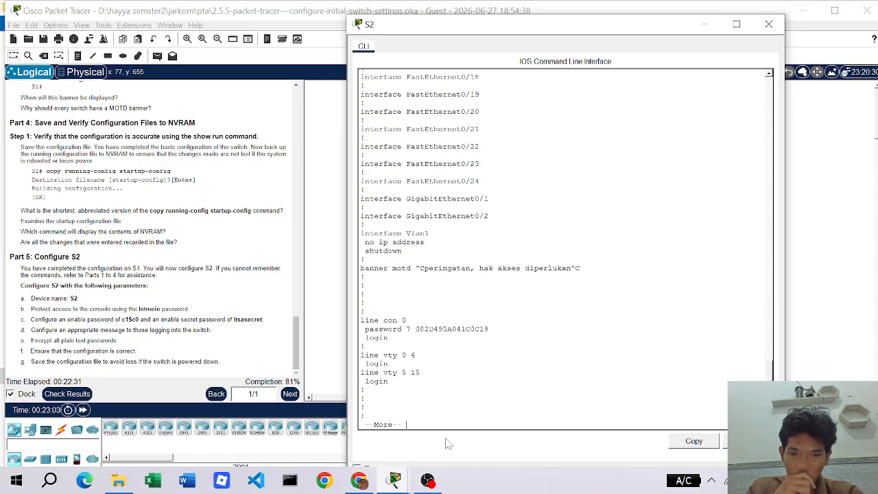
{"action": "key", "text": "Return"}
{"action": "key", "text": "Return"}
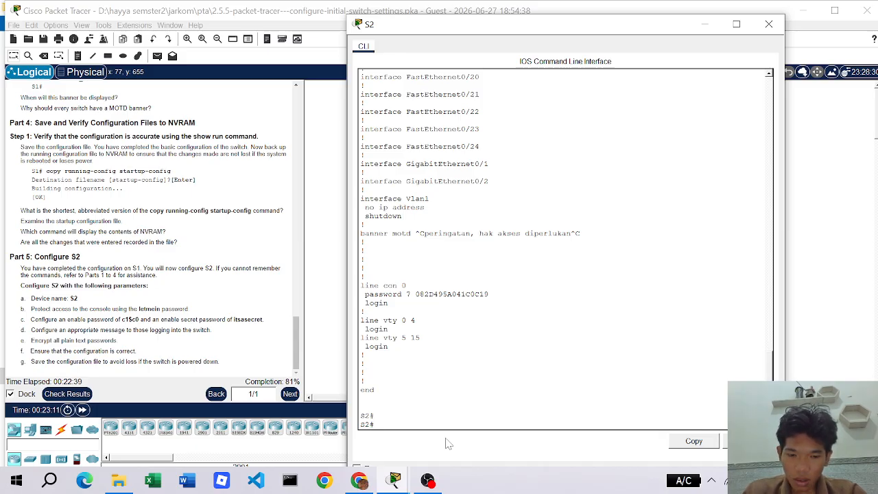
- Save S2's running configuration to startup-config with copy run start
{"action": "type", "text": "copy ru"}
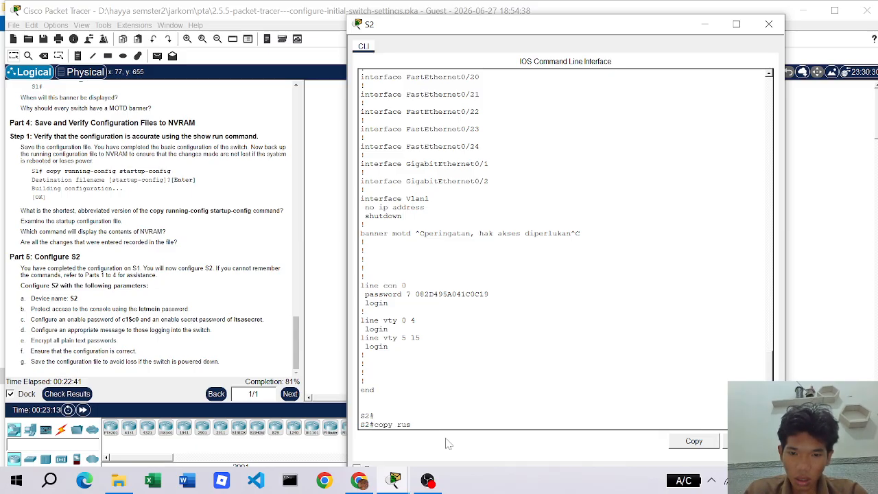
{"action": "type", "text": "n start"}
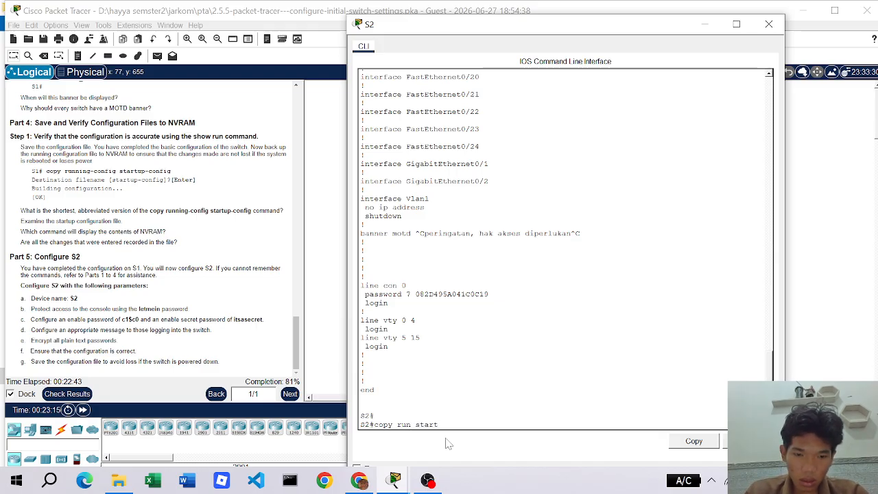
{"action": "key", "text": "Return"}
{"action": "key", "text": "Return"}
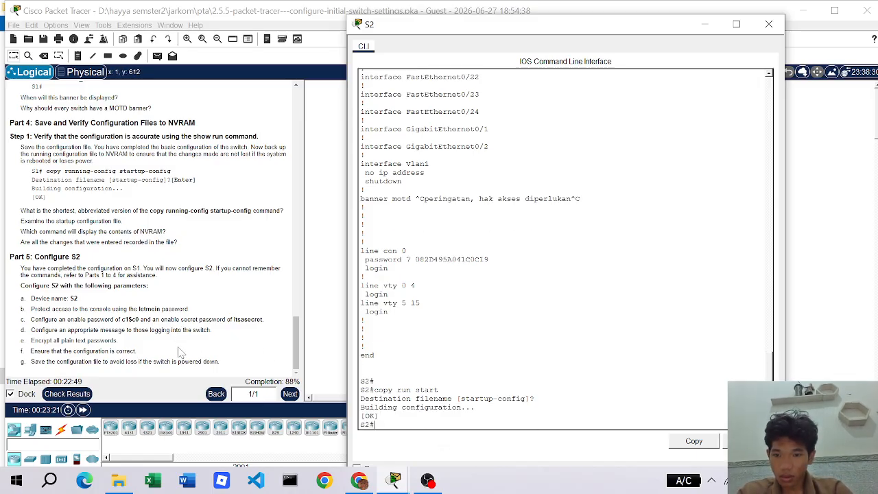
{"action": "left_click", "coordinate": [182, 343]}
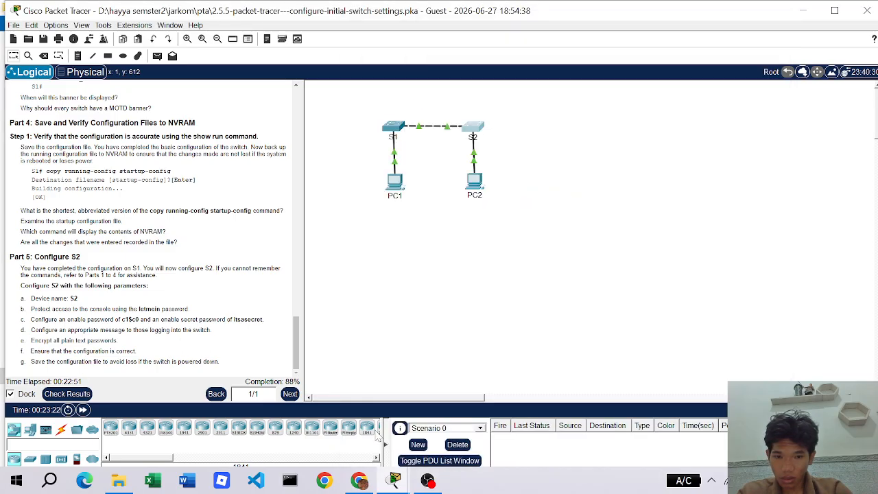
- Back in the S2 console, try ending the session with the mistyped command 'eixt'
{"action": "mouse_move", "coordinate": [402, 486]}
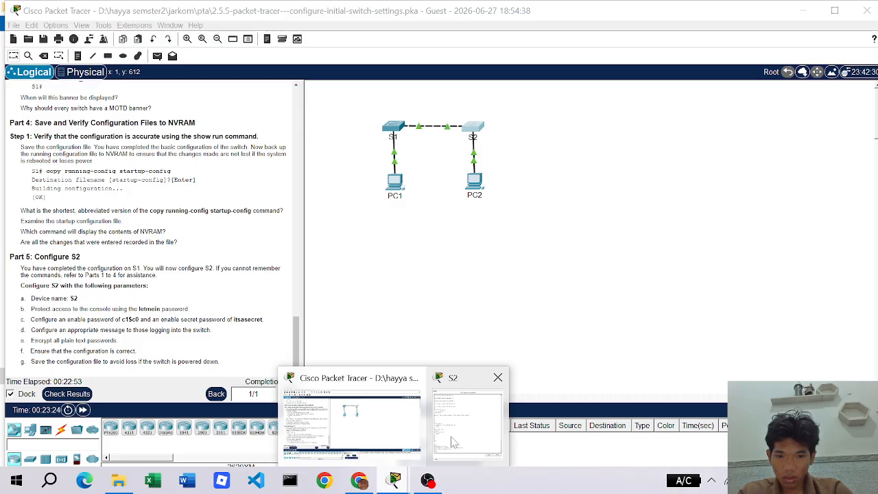
{"action": "left_click", "coordinate": [466, 422]}
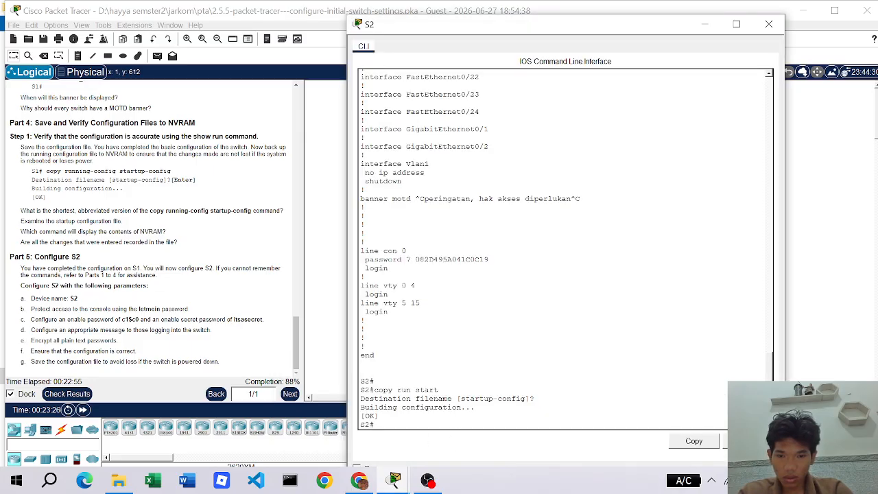
{"action": "type", "text": "eixt"}
{"action": "key", "text": "Return"}
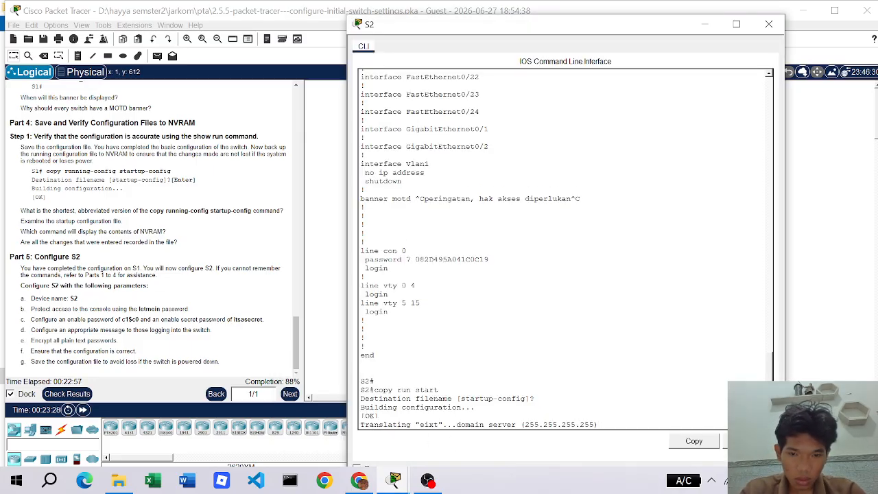
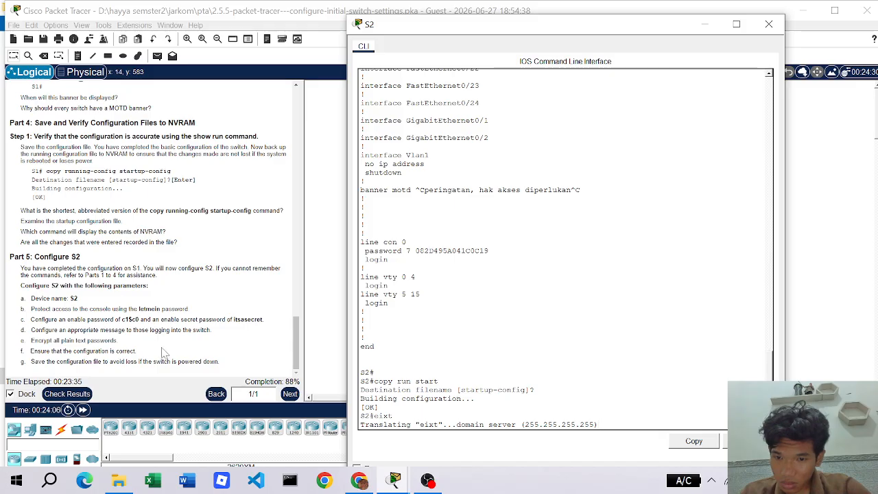
- Bring the S2 console window back in front of the workspace
{"action": "scroll", "coordinate": [563, 246], "scroll_direction": "up", "scroll_amount": 20}
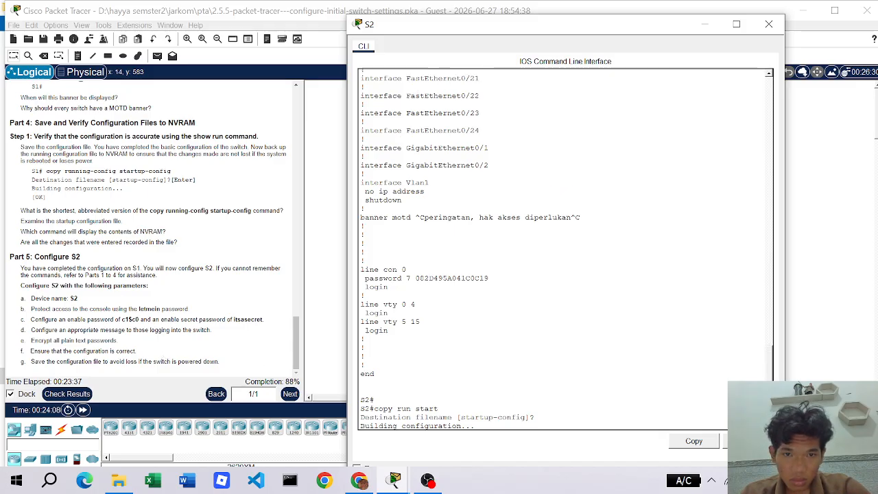
{"action": "scroll", "coordinate": [562, 247], "scroll_direction": "down", "scroll_amount": 20}
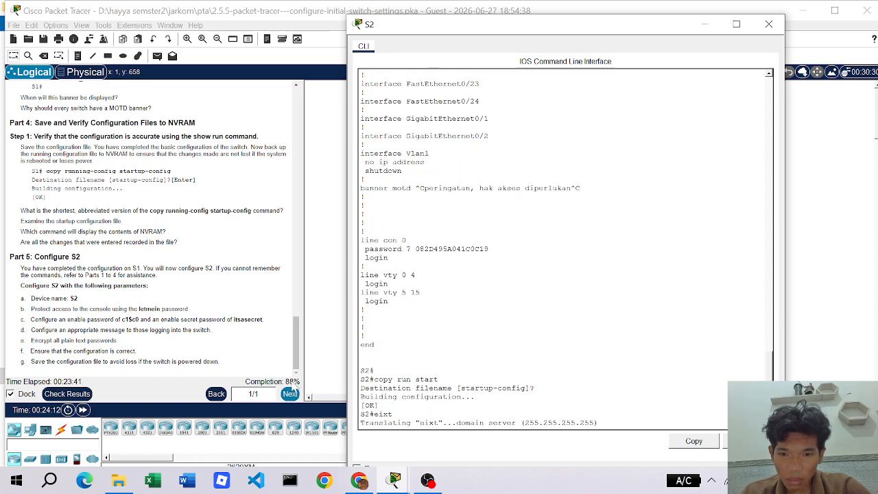
{"action": "left_click", "coordinate": [297, 350]}
{"action": "left_click_drag", "start_coordinate": [297, 351], "coordinate": [311, 372]}
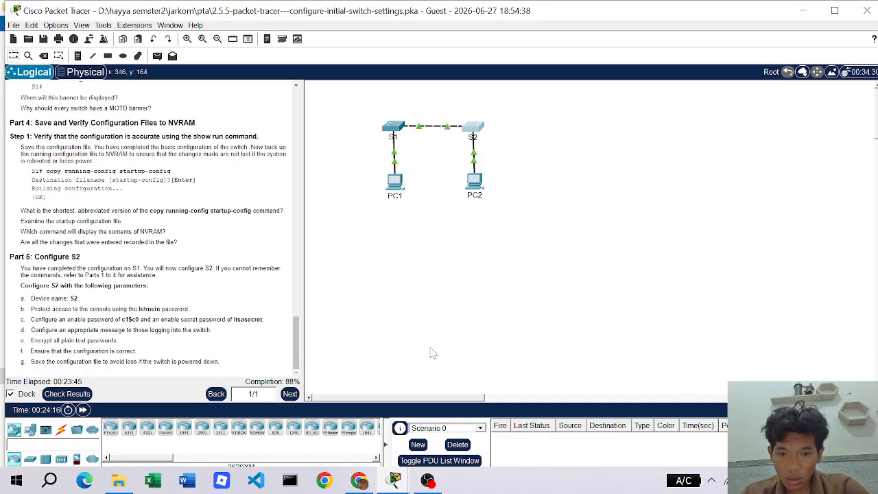
{"action": "mouse_move", "coordinate": [394, 480]}
{"action": "left_click", "coordinate": [458, 430]}
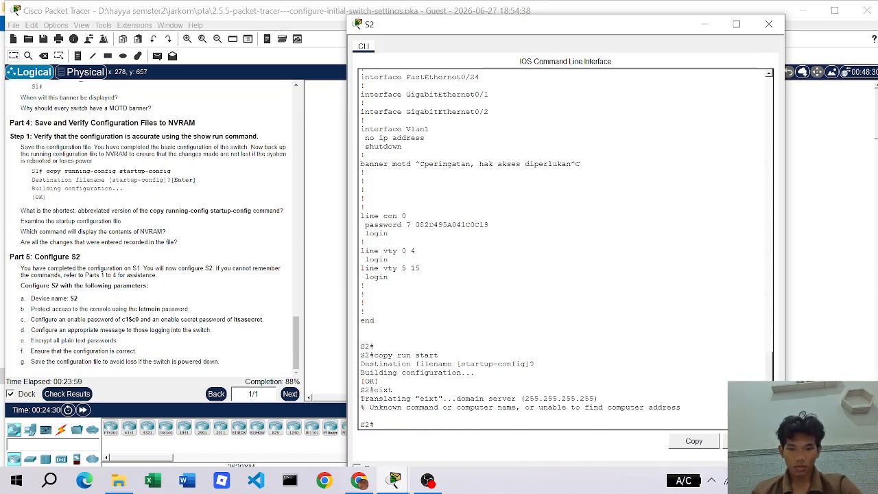
- Exit the S2 session and log back in with the console password
{"action": "type", "text": "exit"}
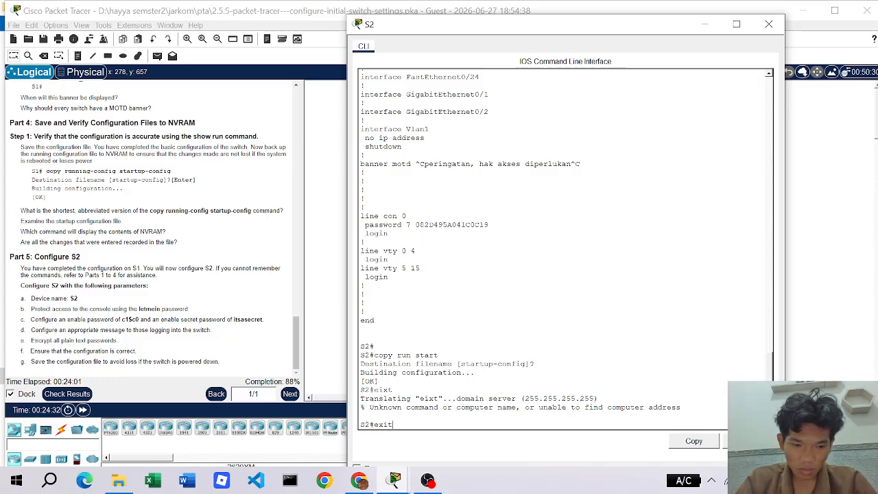
{"action": "key", "text": "Return"}
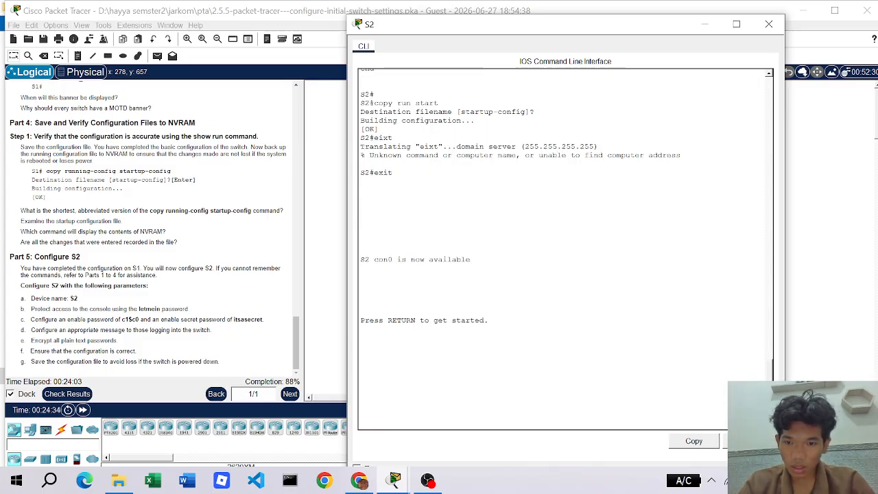
{"action": "key", "text": "Return"}
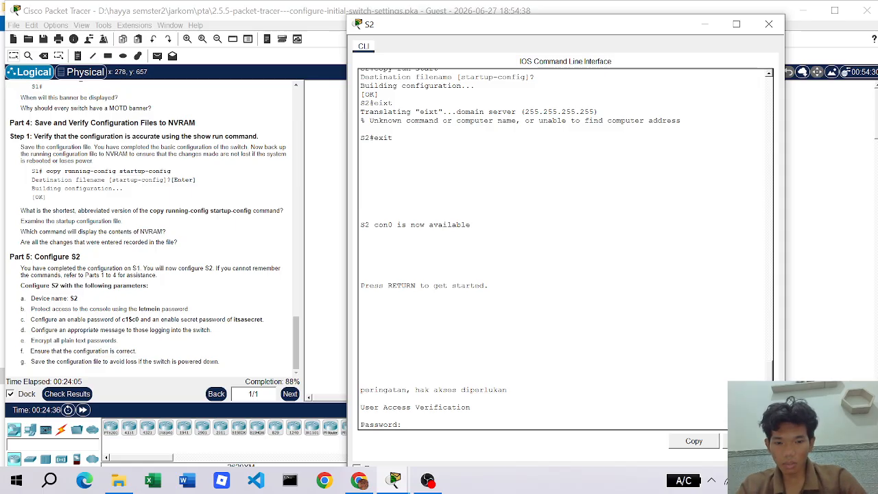
{"action": "type", "text": "letmein"}
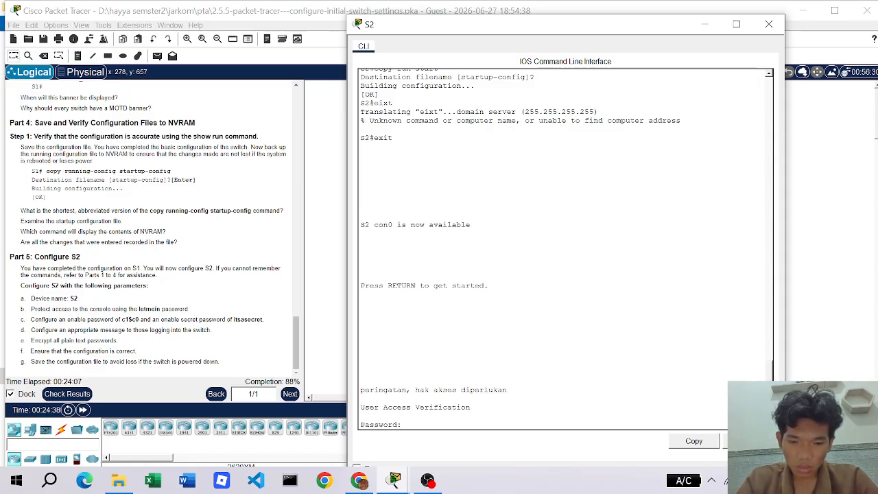
{"action": "key", "text": "Return"}
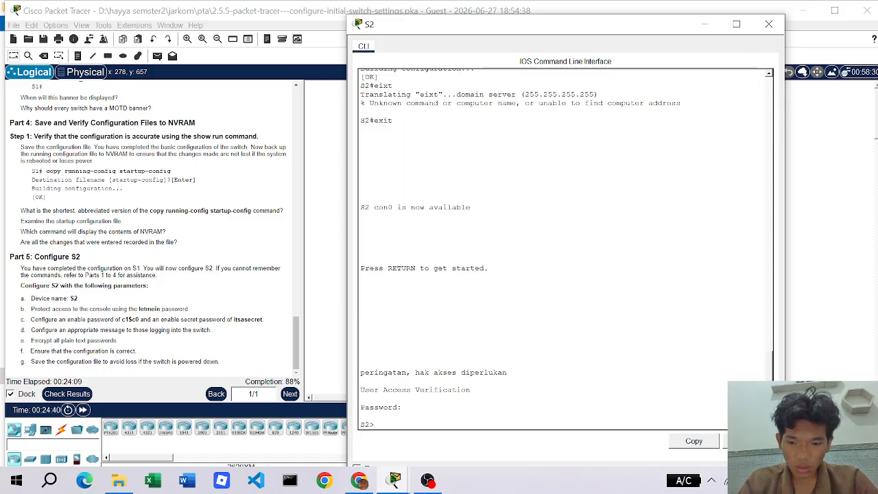
- Enter privileged mode with the enable password, log out, and close S2's console
{"action": "type", "text": "enable"}
{"action": "key", "text": "Return"}
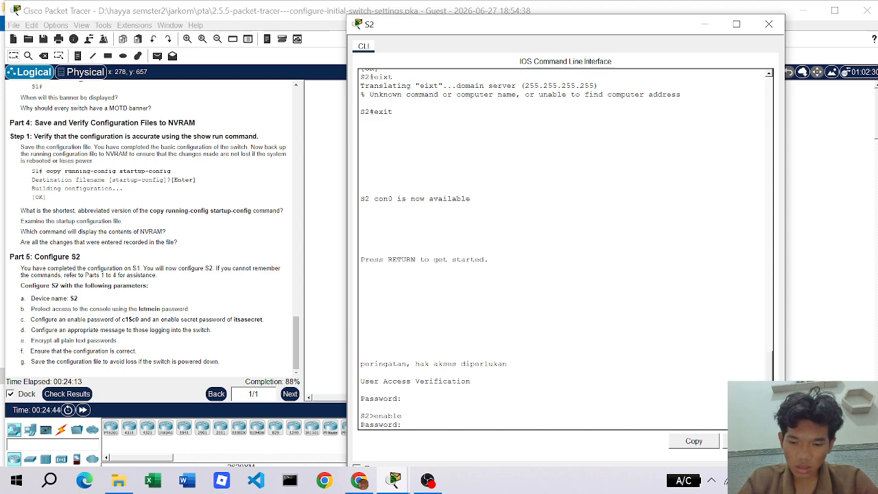
{"action": "key", "text": "Return"}
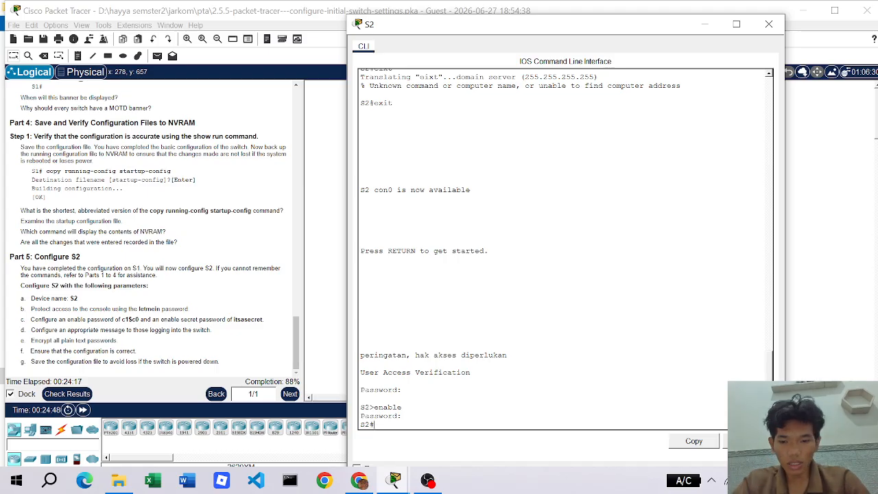
{"action": "type", "text": "exit"}
{"action": "key", "text": "Return"}
{"action": "key", "text": "Return"}
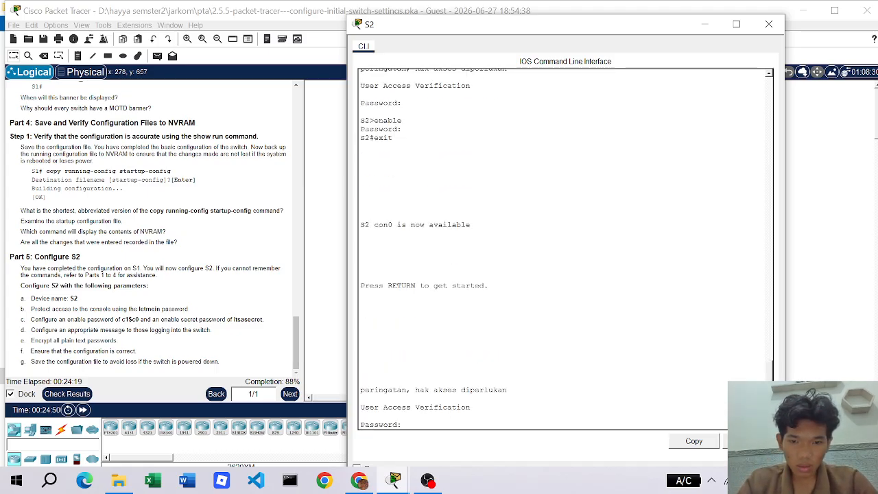
{"action": "left_click", "coordinate": [769, 24]}
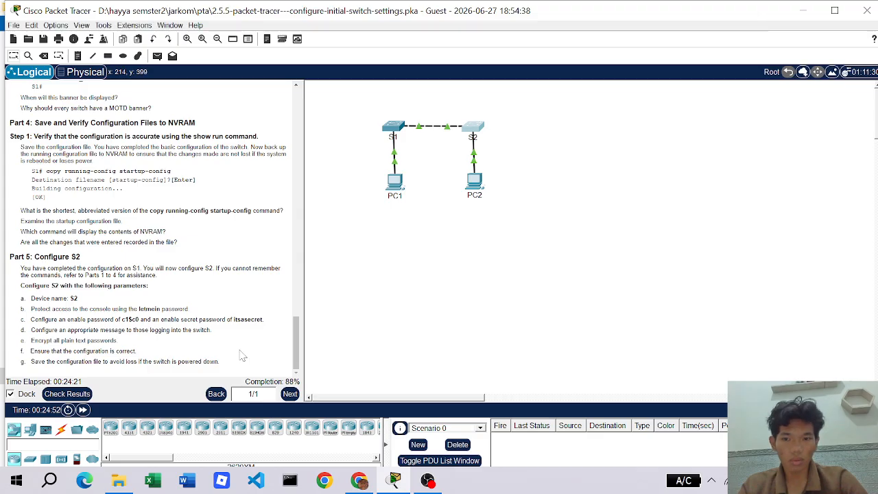
- Grade the activity and inspect the failed Enable Password items for S1 and S2
{"action": "left_click", "coordinate": [74, 393]}
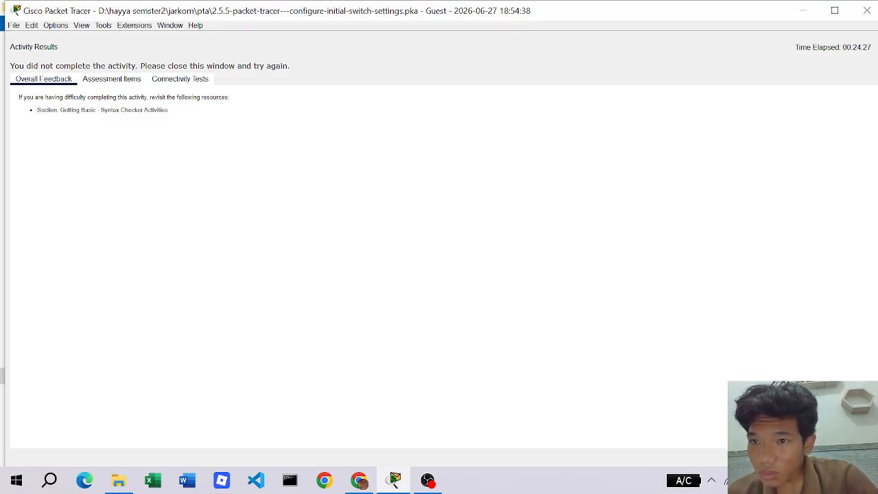
{"action": "left_click", "coordinate": [109, 80]}
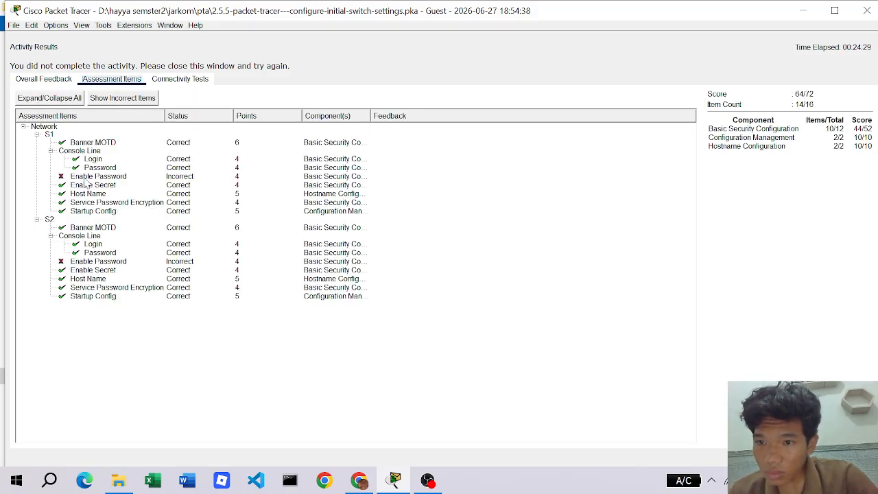
{"action": "left_click", "coordinate": [60, 178]}
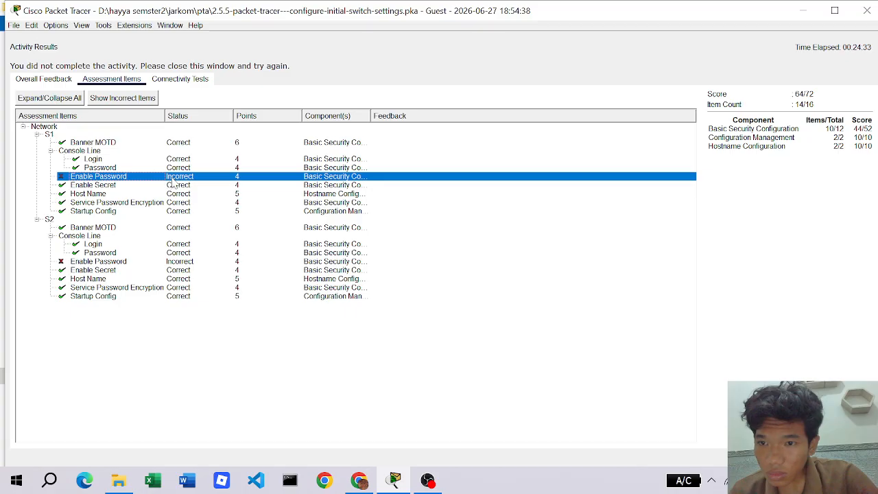
{"action": "left_click", "coordinate": [102, 264]}
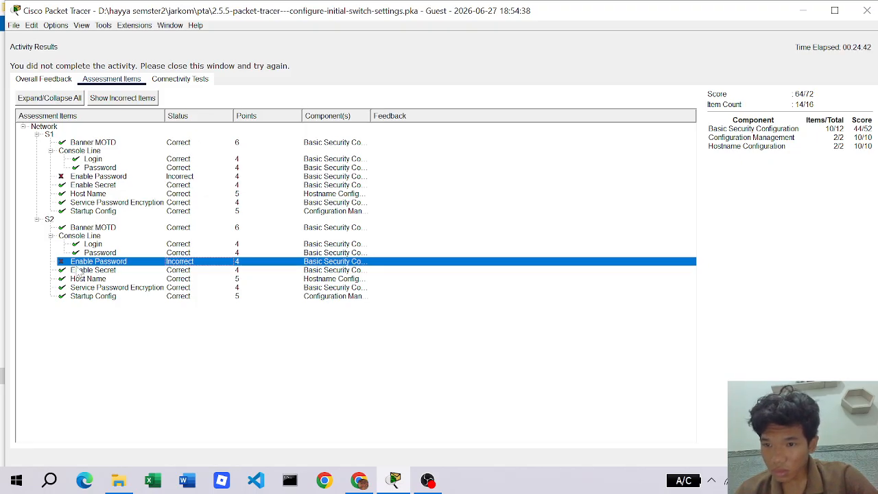
- Collapse and re-expand S2's Console Line items, then minimize Packet Tracer
{"action": "left_click", "coordinate": [50, 236]}
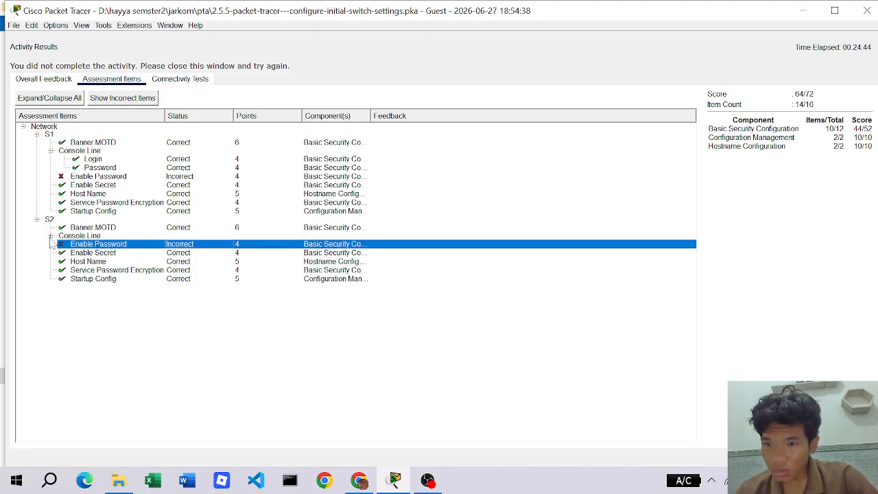
{"action": "left_click", "coordinate": [50, 236]}
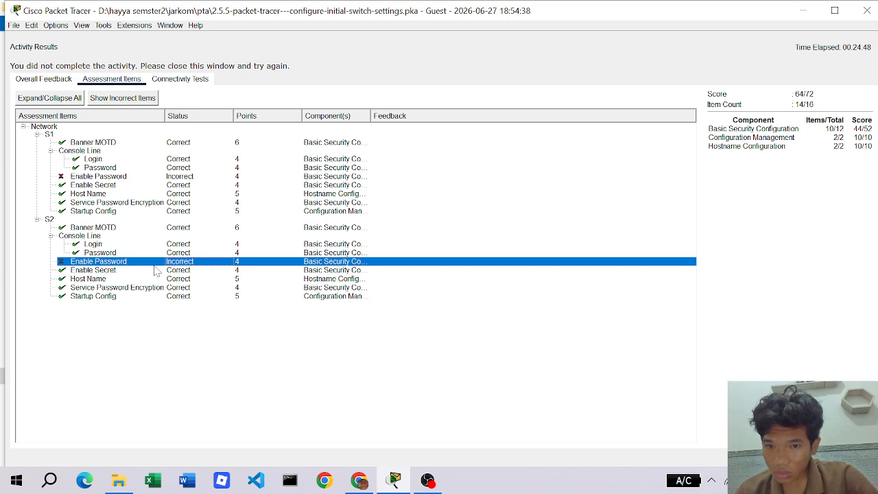
{"action": "left_click", "coordinate": [807, 12]}
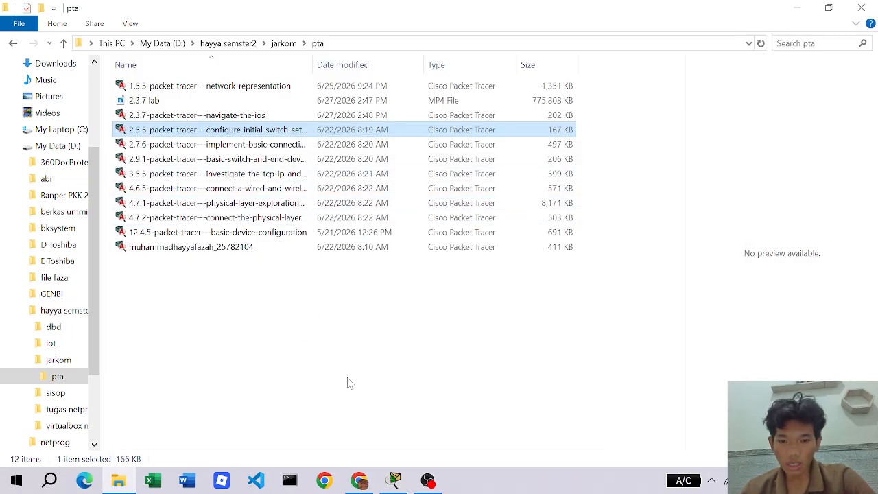
{"action": "left_click", "coordinate": [395, 480]}
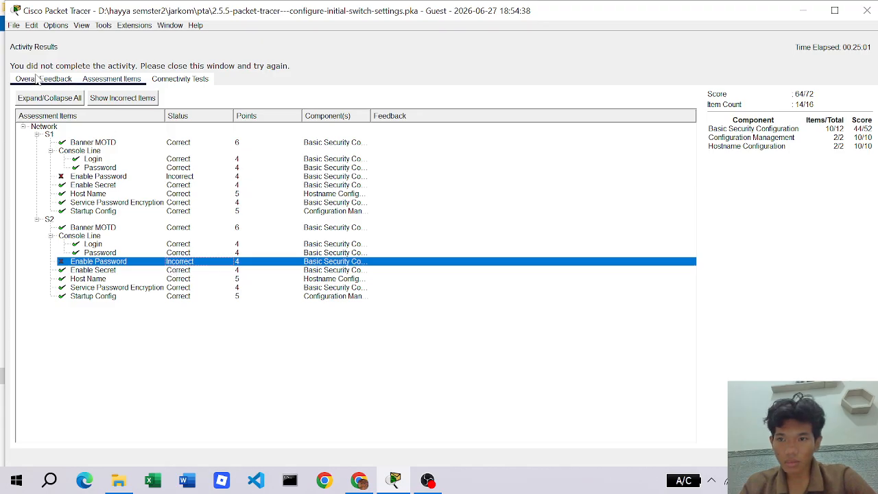
- Close Activity Results, scroll the instructions to Step 4's enable password, and bring OBS forward
{"action": "mouse_move", "coordinate": [403, 482]}
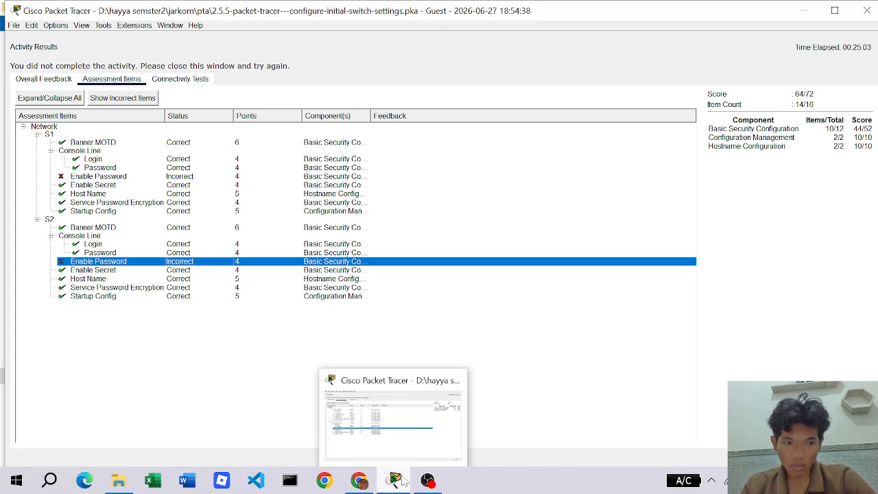
{"action": "left_click", "coordinate": [853, 458]}
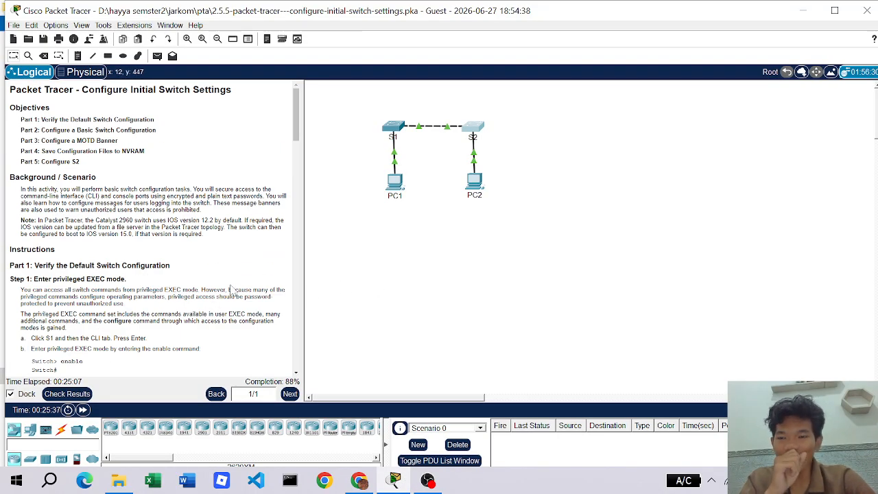
{"action": "scroll", "coordinate": [179, 288], "scroll_direction": "down", "scroll_amount": 4}
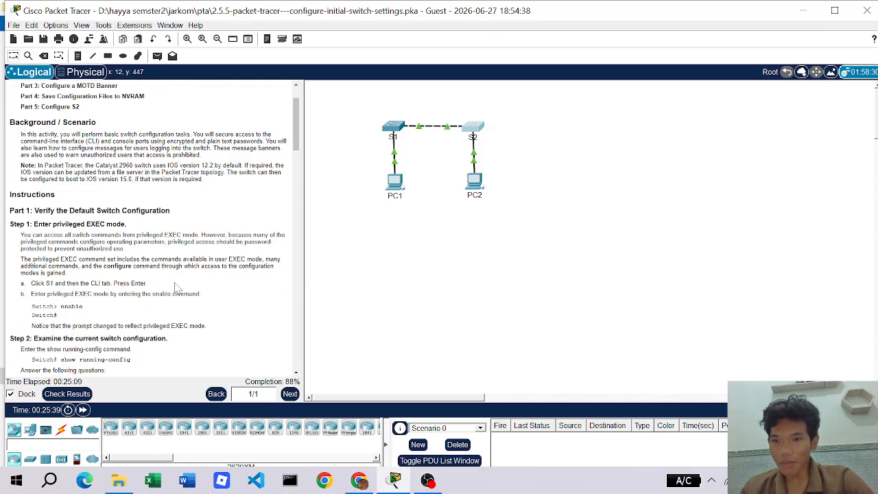
{"action": "scroll", "coordinate": [147, 291], "scroll_direction": "down", "scroll_amount": 7}
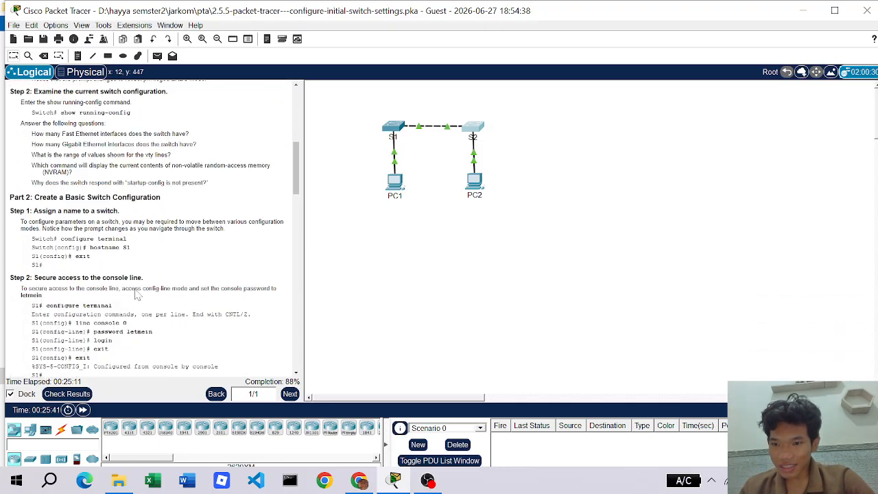
{"action": "scroll", "coordinate": [107, 276], "scroll_direction": "down", "scroll_amount": 3}
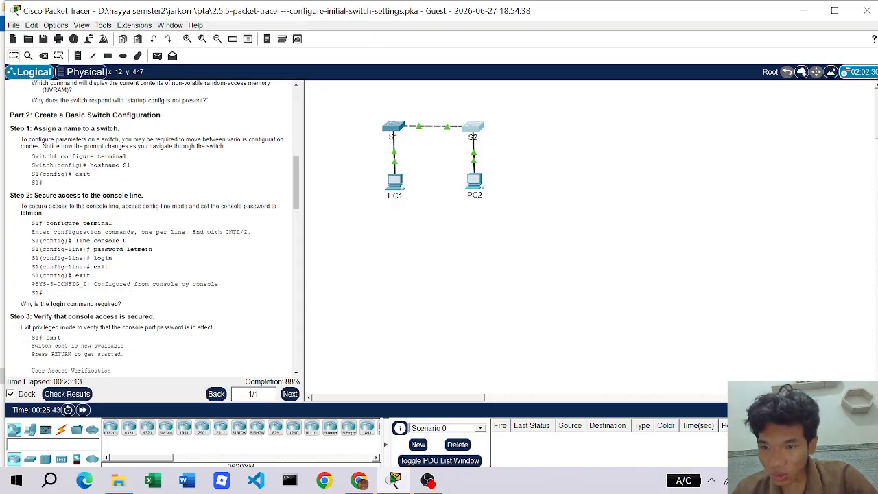
{"action": "scroll", "coordinate": [104, 275], "scroll_direction": "up", "scroll_amount": 4}
{"action": "scroll", "coordinate": [104, 276], "scroll_direction": "down", "scroll_amount": 10}
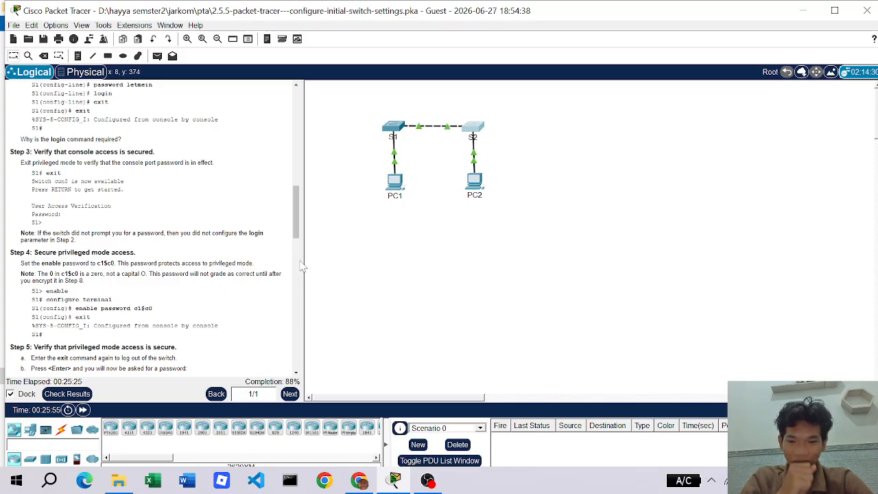
{"action": "mouse_move", "coordinate": [428, 482]}
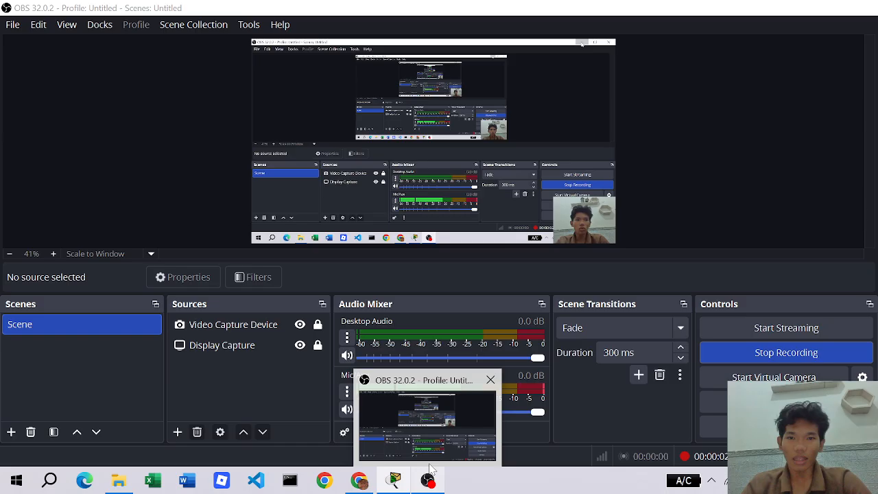
{"action": "left_click", "coordinate": [432, 469]}
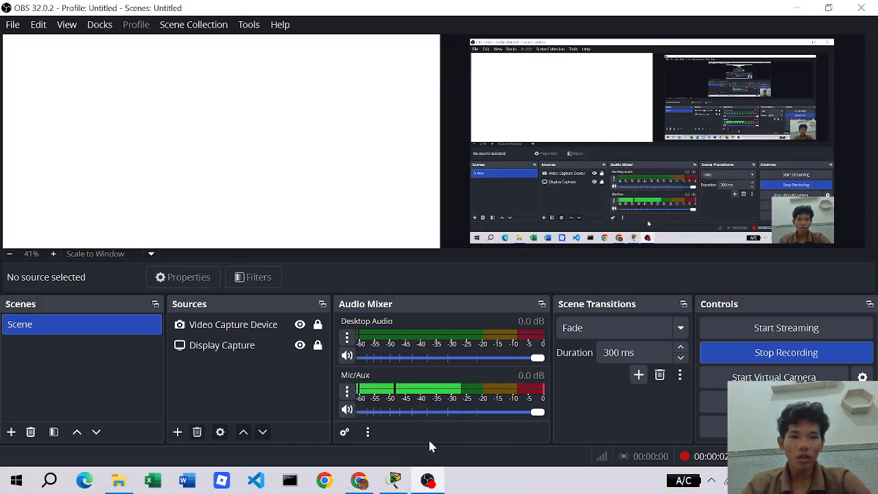